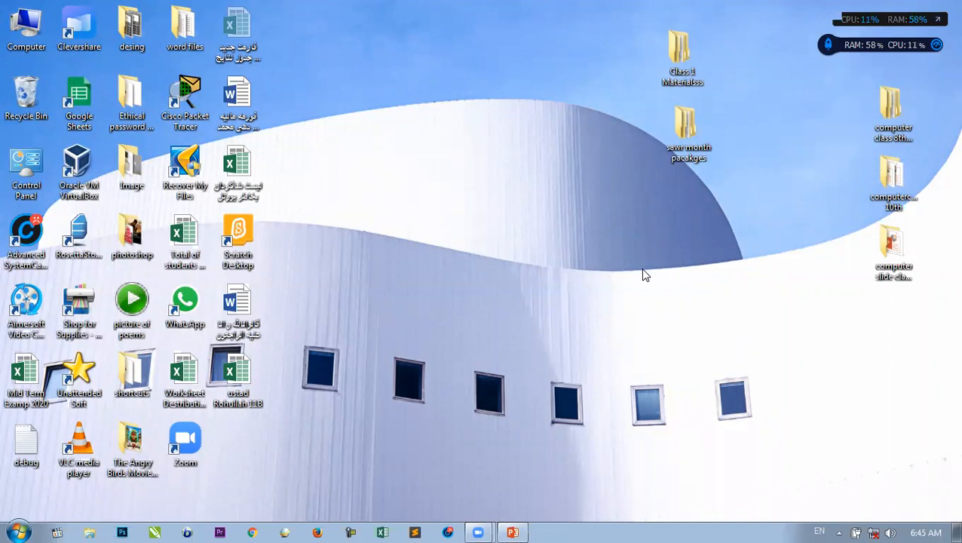
- Launch Access 2013 by searching 'Acc' in the Start menu, then dismiss the activation notice
key("super")
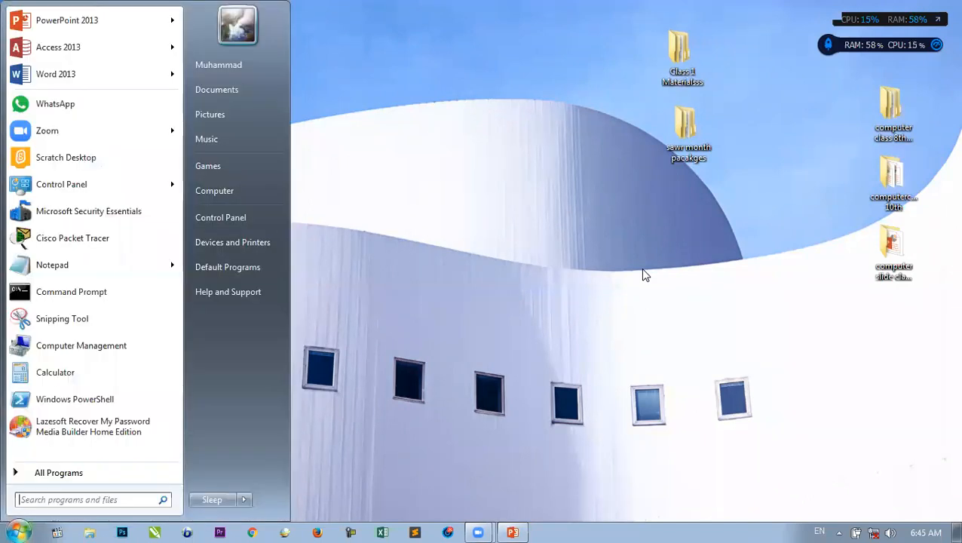
type("A")
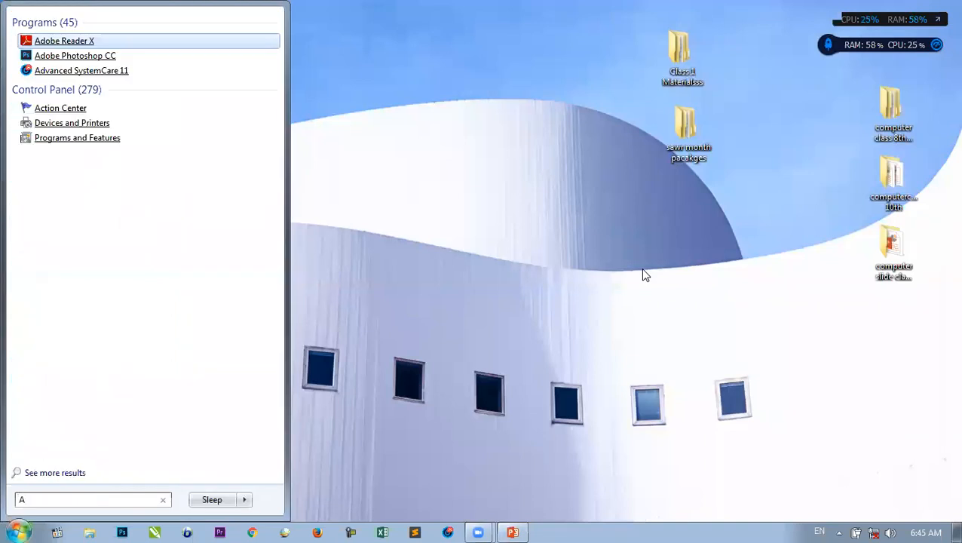
type("cc")
key("Return")
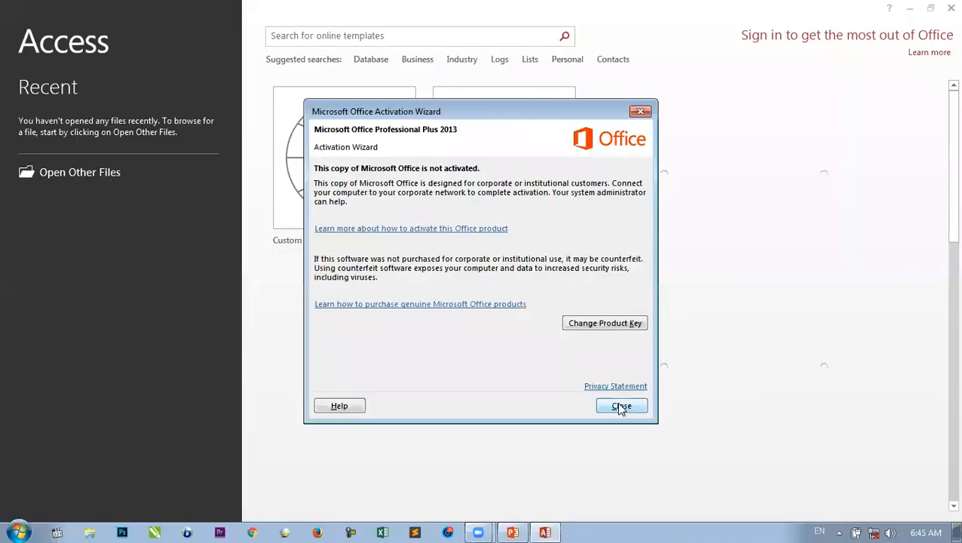
left_click(618, 405)
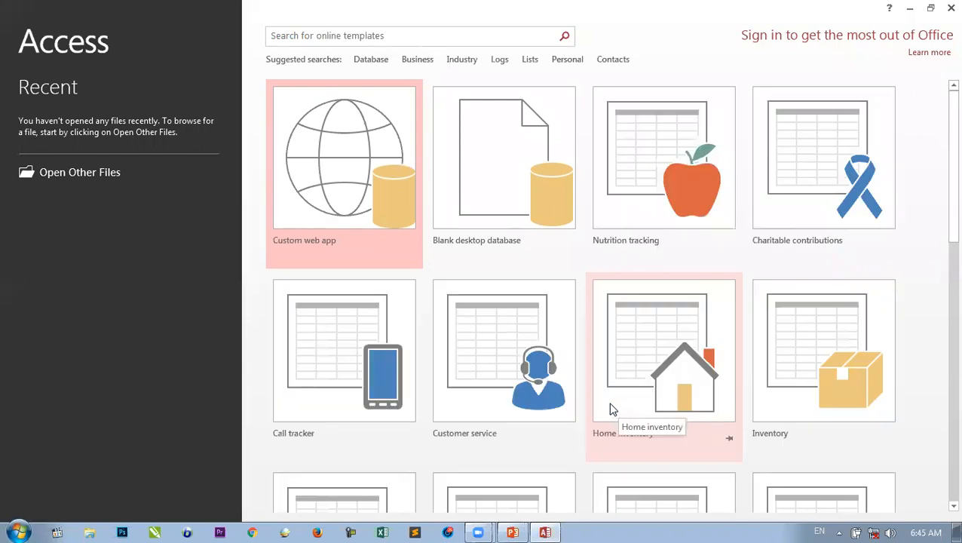
- Create a blank desktop database named 'many to many relationship' and close the default Table1
left_click(486, 196)
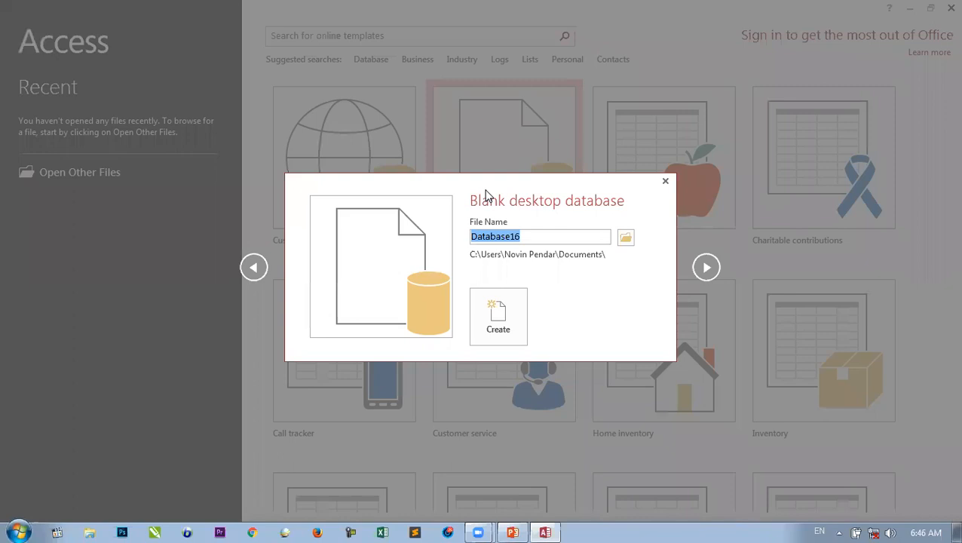
type("R")
key("BackSpace")
type("many tom")
key("BackSpace")
type("many relationship")
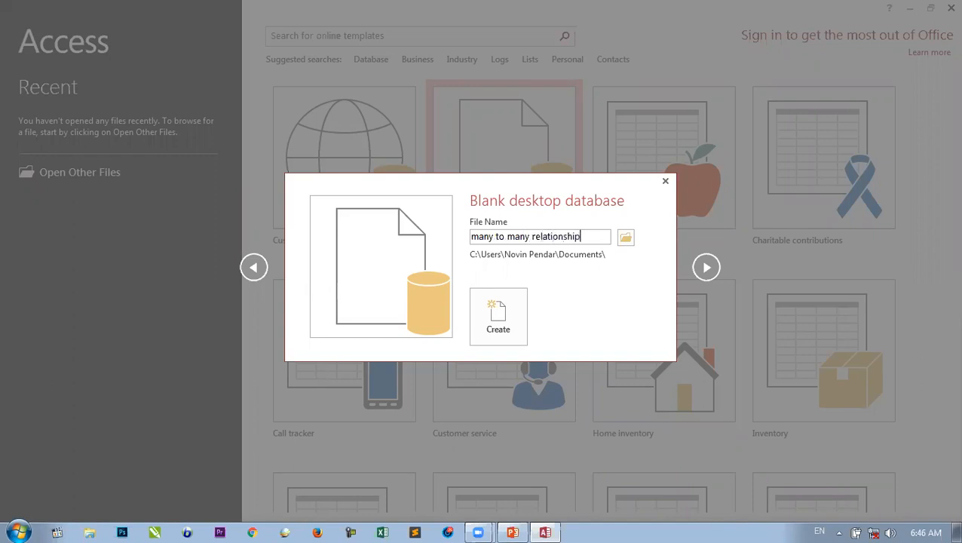
left_click(495, 311)
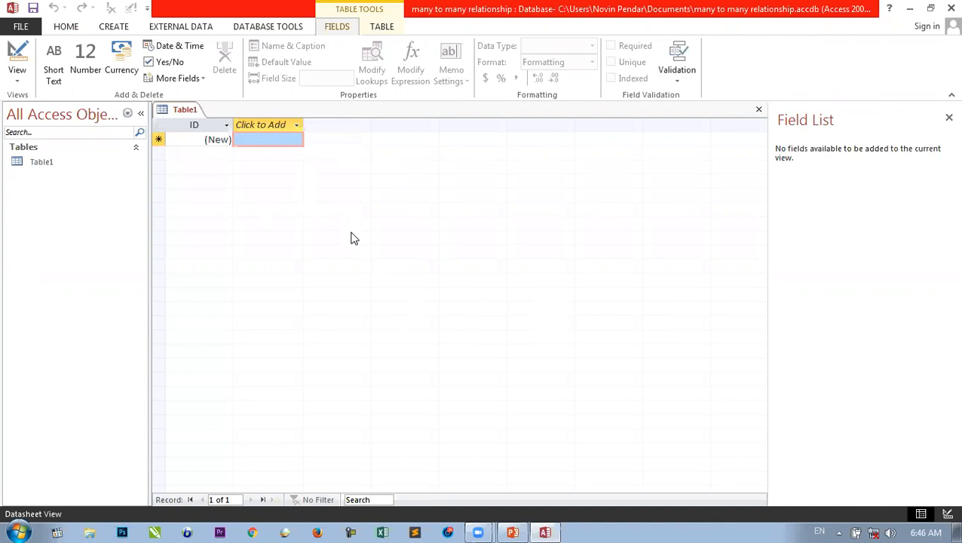
key("ctrl+w")
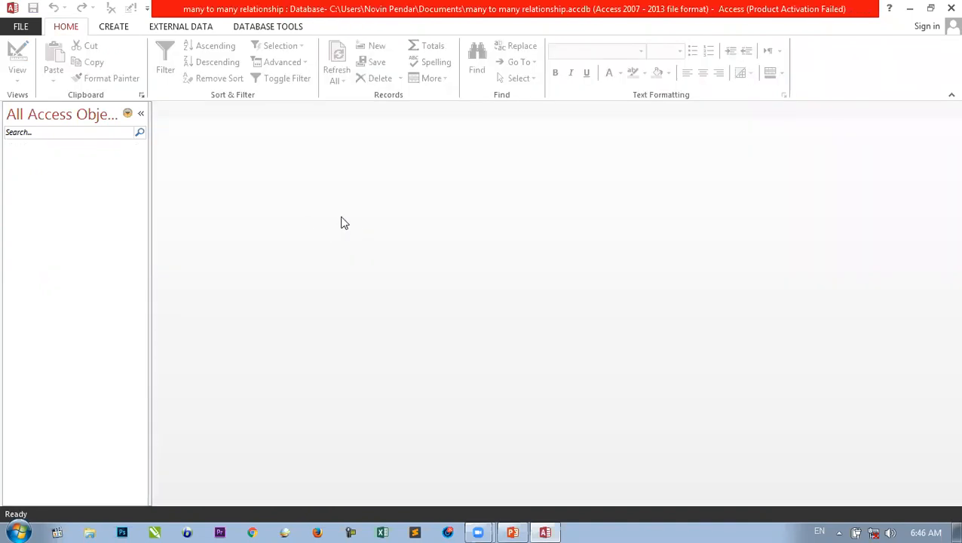
- Open a new empty table in Table Design view from the Create ribbon
left_click(117, 30)
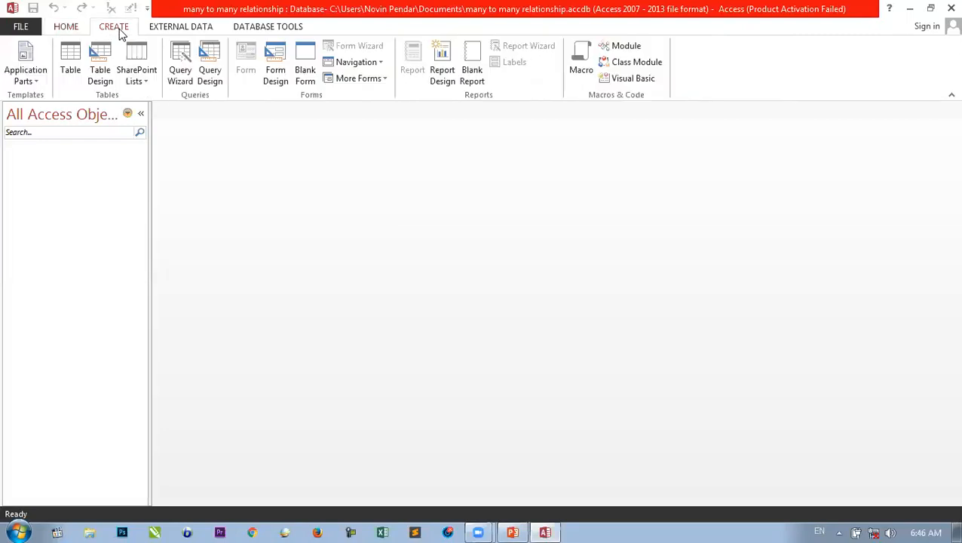
left_click(99, 78)
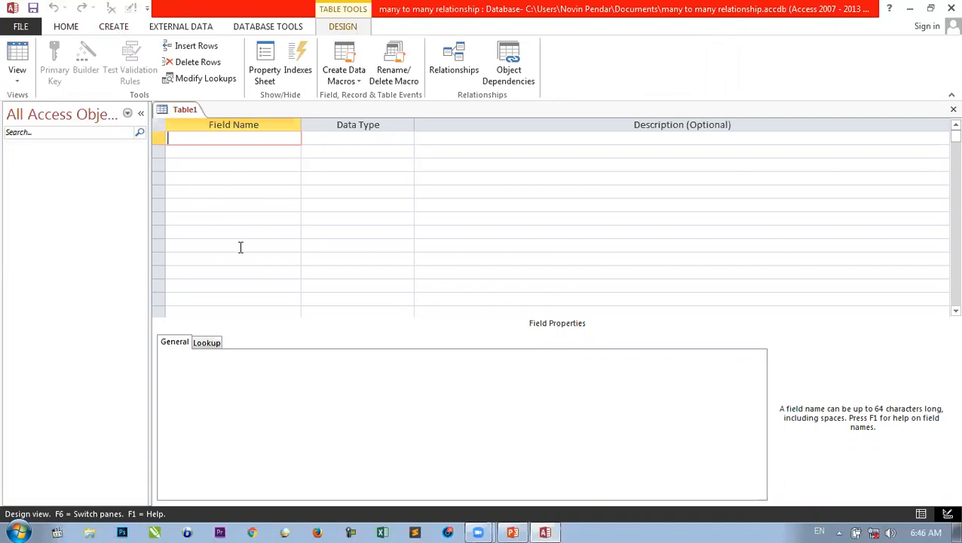
- Add MinistryID as an AutoNumber field and MinistryName as a Short Text field
type("MinistryID")
key("Tab")
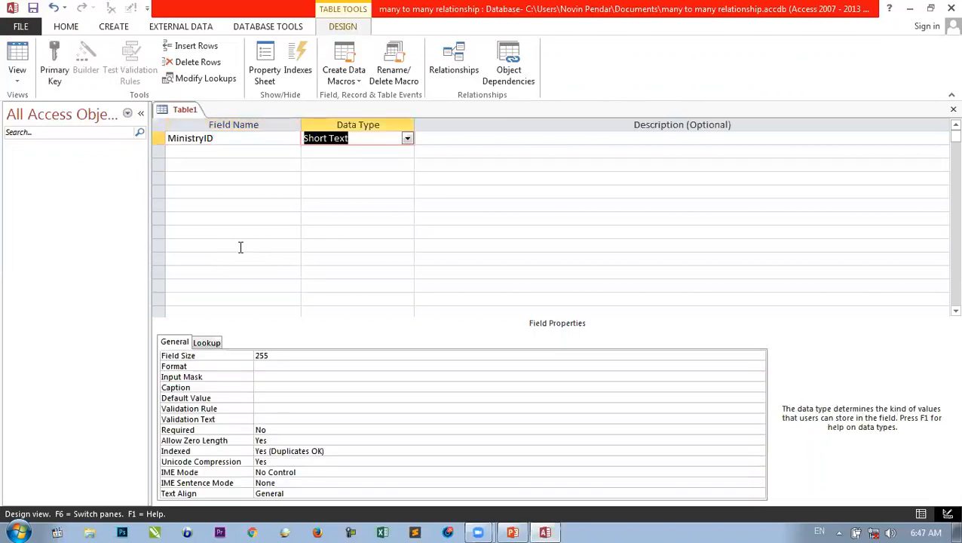
type("a")
key("Tab")
key("Tab")
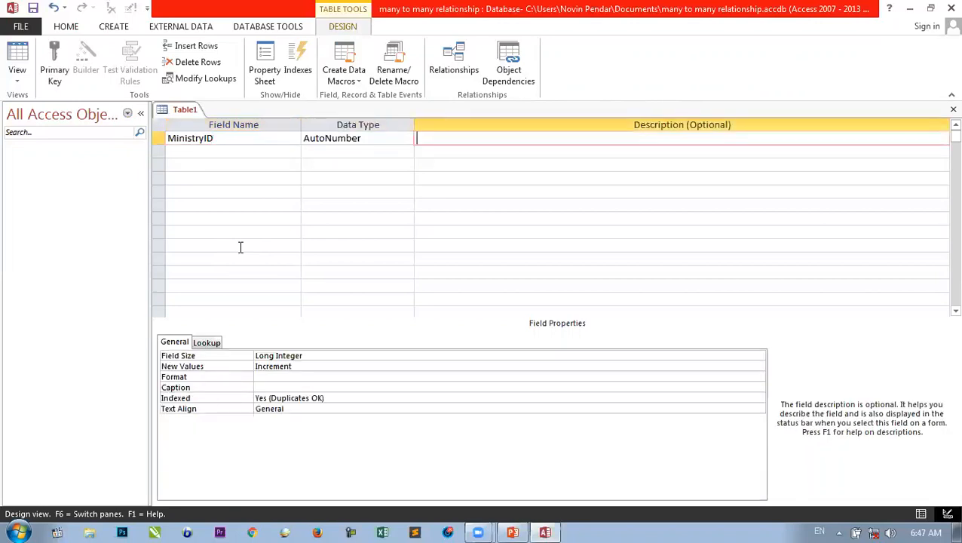
type("Minis")
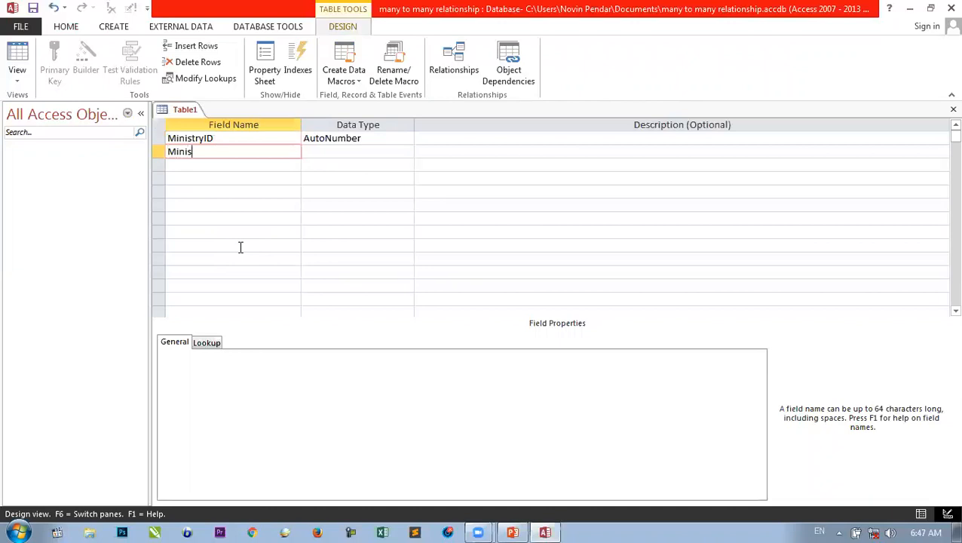
type("tryName")
key("Tab")
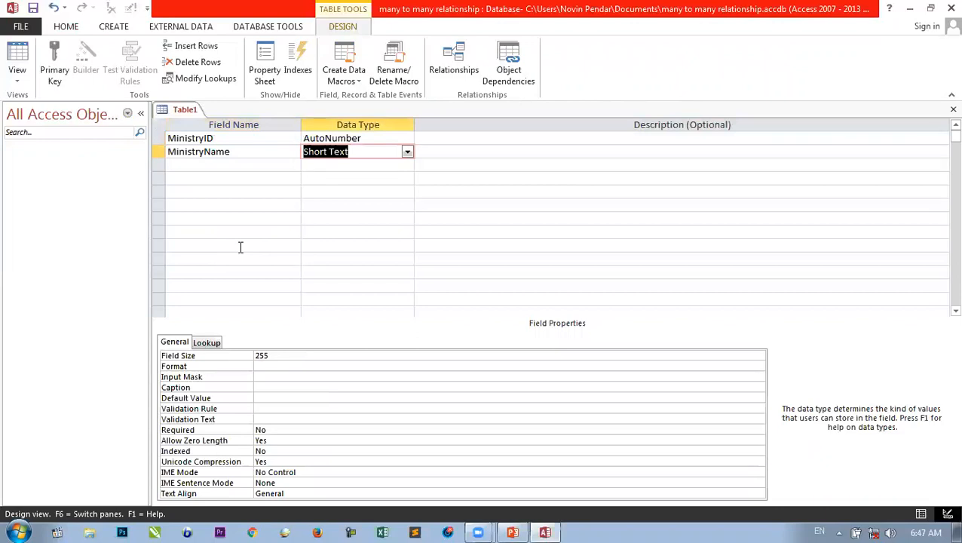
key("Tab")
key("Tab")
- Add a Date field of type Date/Time, accepting the reserved-word warning
type("DA")
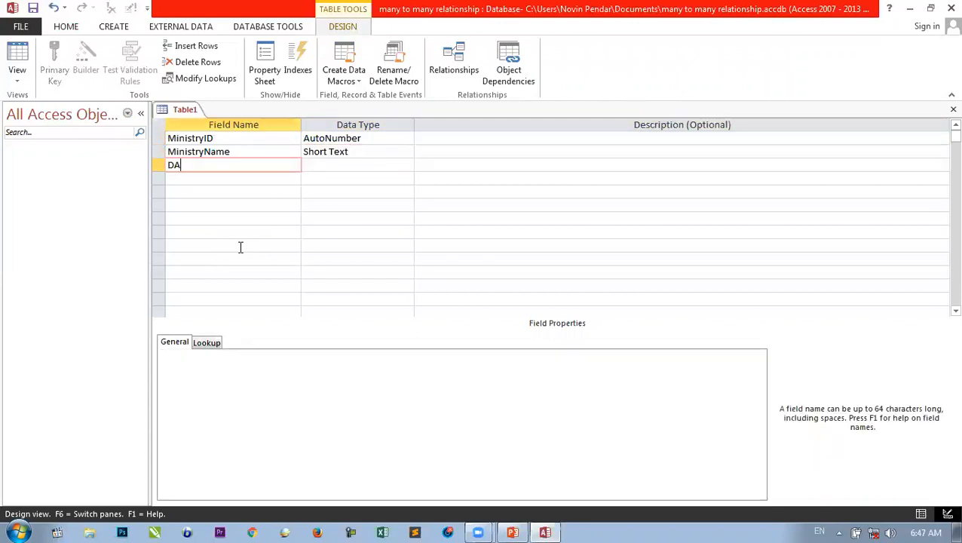
type("te")
key("BackSpace")
key("BackSpace")
key("BackSpace")
type("ate")
key("Tab")
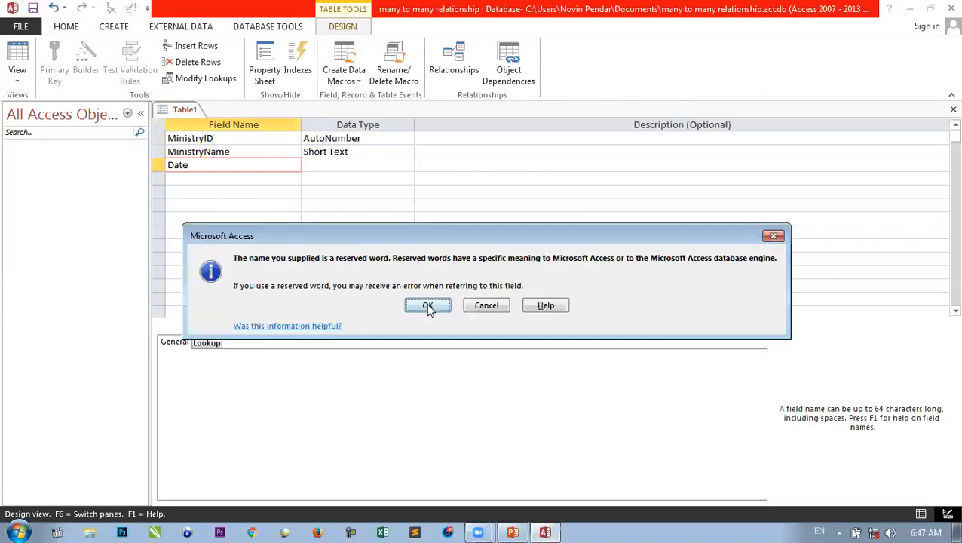
left_click(428, 306)
type("date/Time")
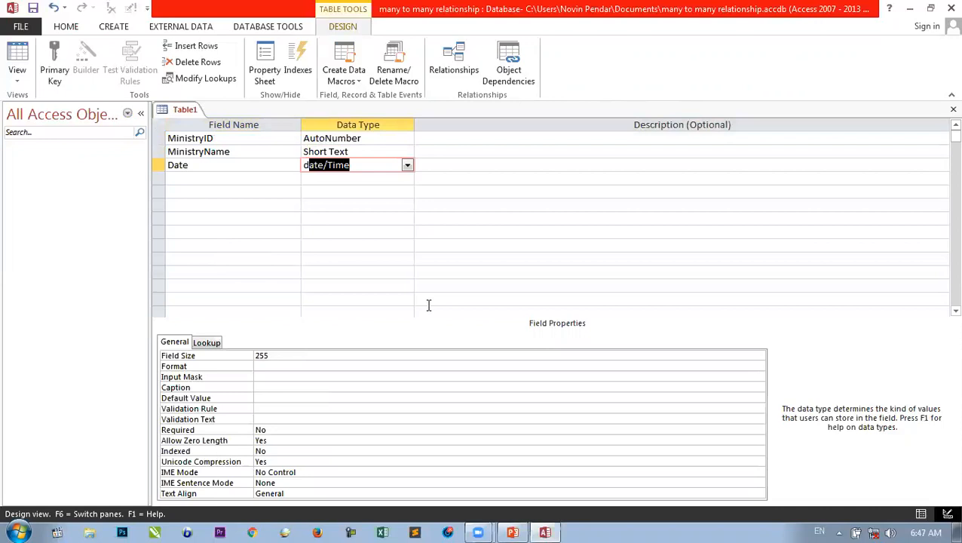
key("Tab")
key("Tab")
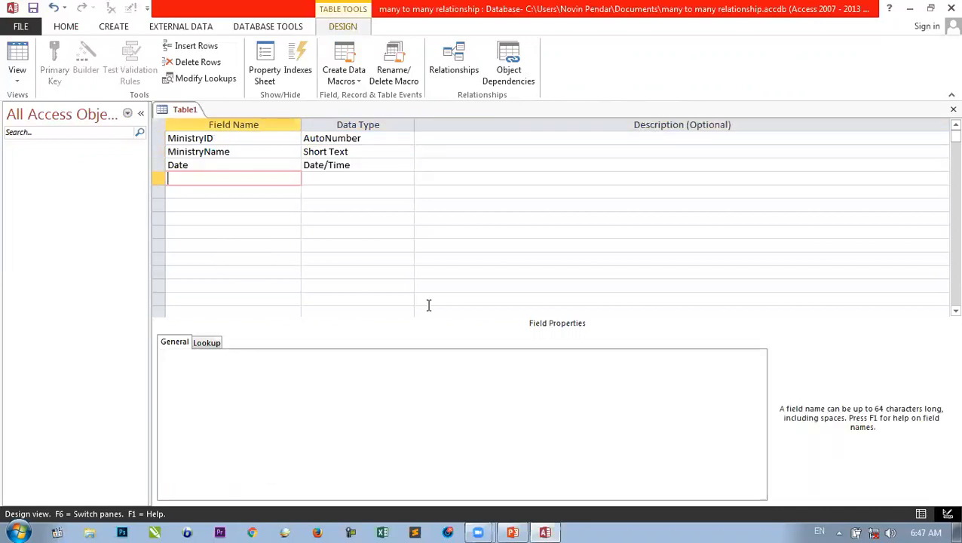
left_click(301, 232)
- Make MinistryName the table's primary key
left_click(157, 151)
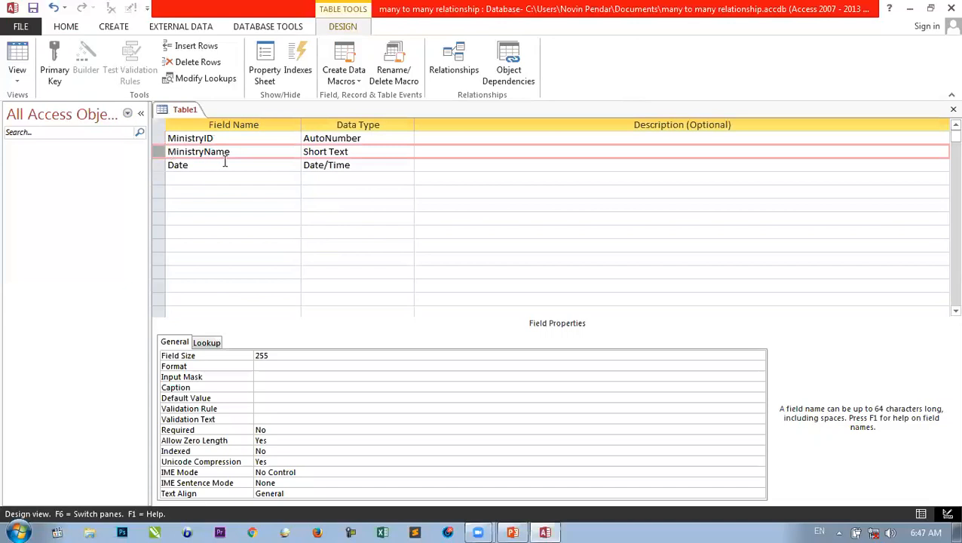
left_click(57, 60)
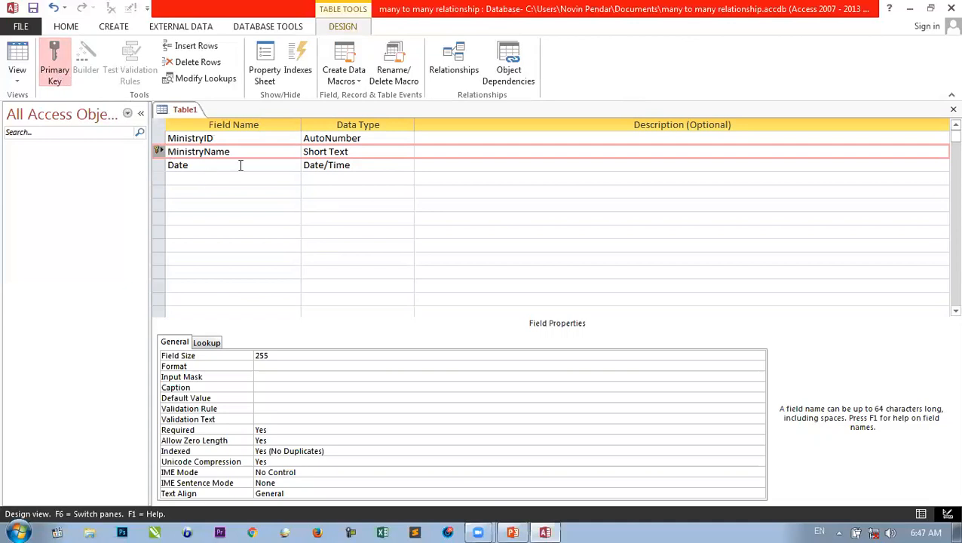
left_click(199, 194)
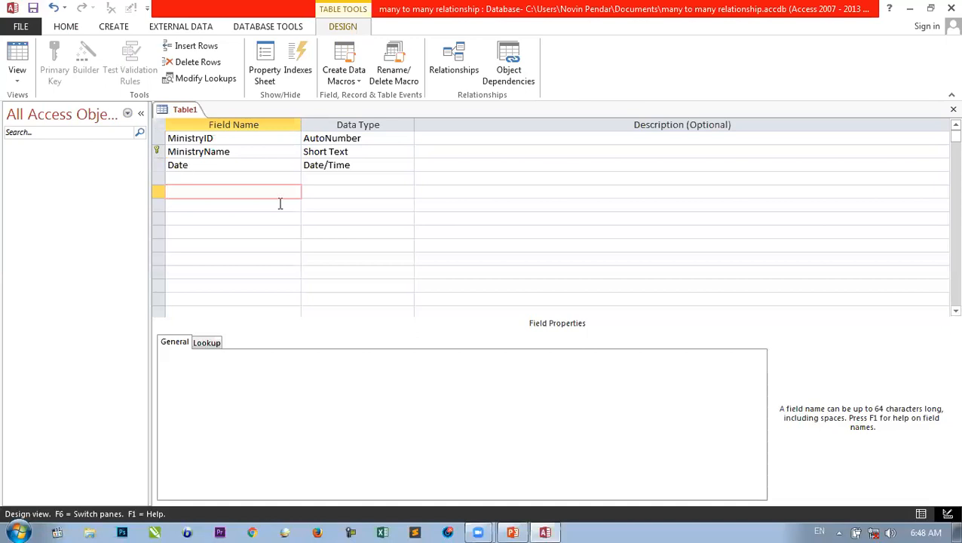
- Save the table design as 'Ministry' and close it
key("ctrl+w")
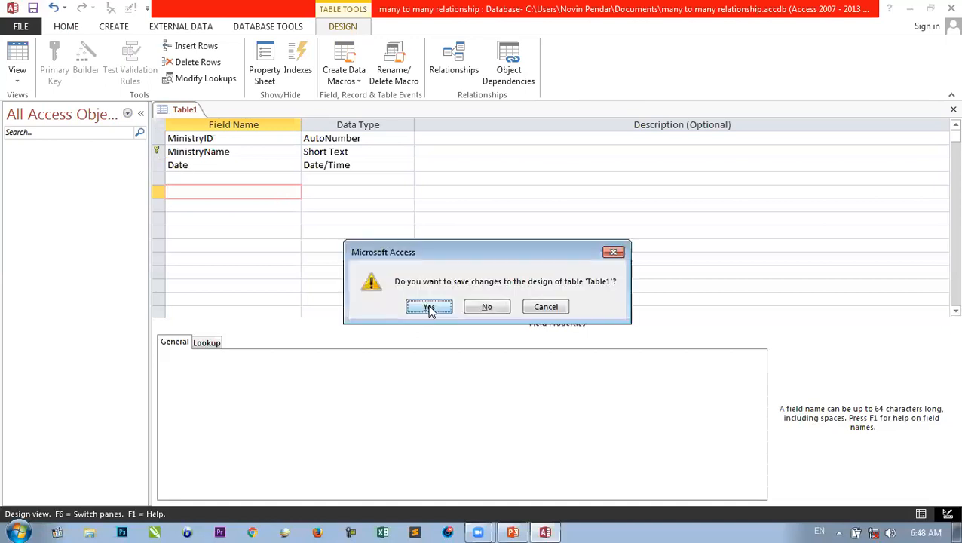
left_click(429, 308)
type("Ministry")
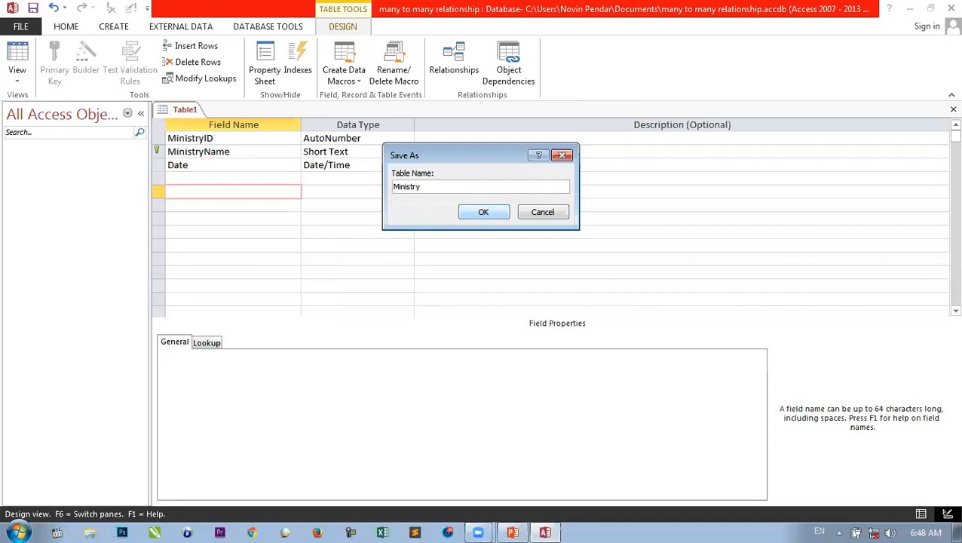
left_click(484, 212)
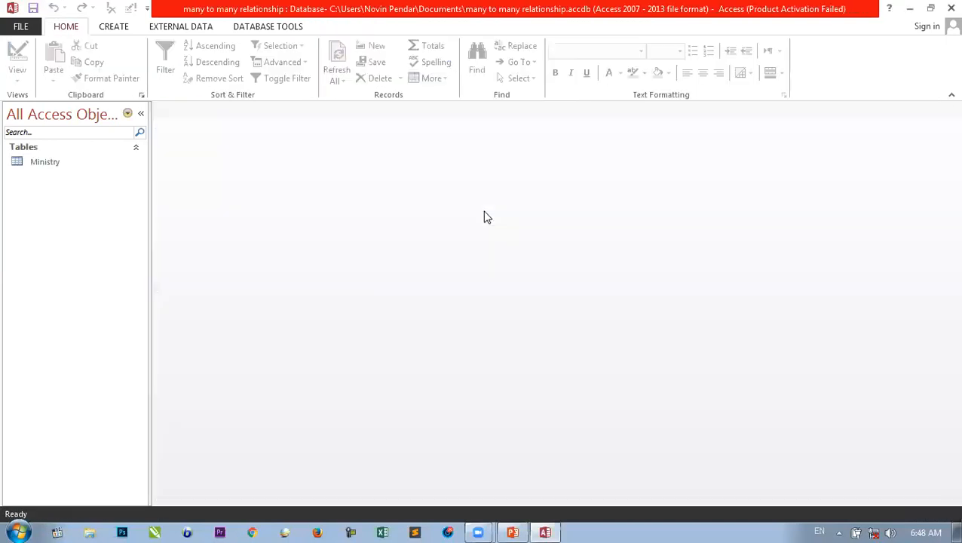
- Start a new table design with SchoolID (AutoNumber) and SchoolName (Short Text) fields
left_click(111, 29)
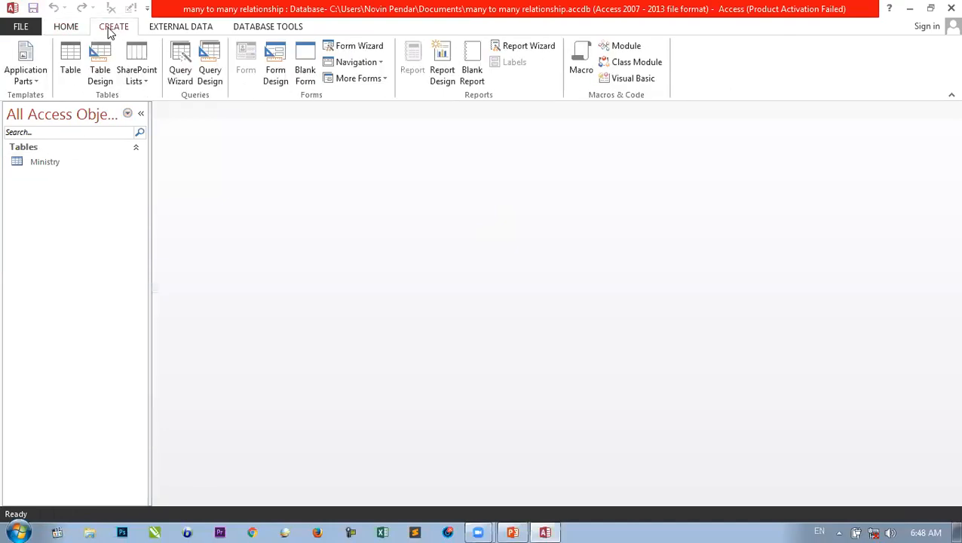
left_click(103, 73)
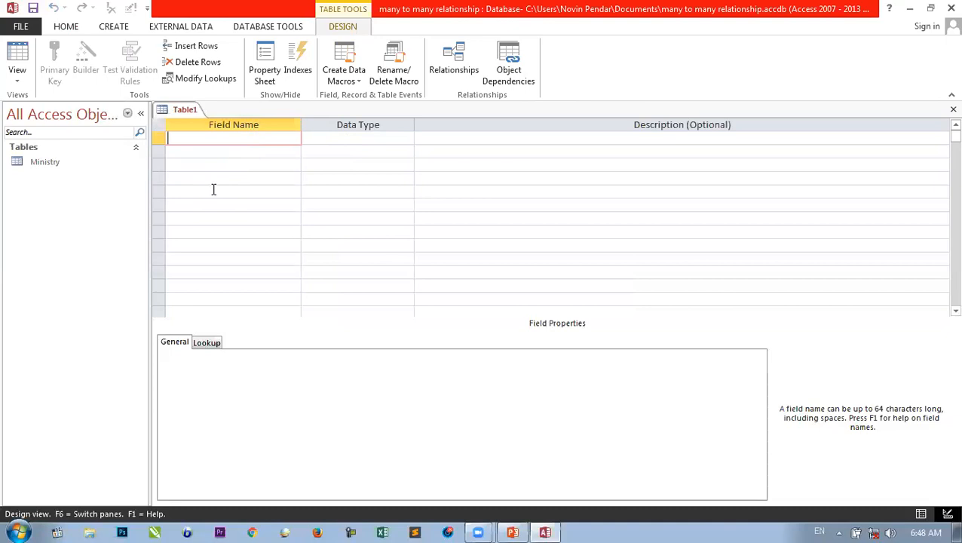
type("SchoolID")
key("Tab")
type("a")
key("Tab")
key("Tab")
type("School")
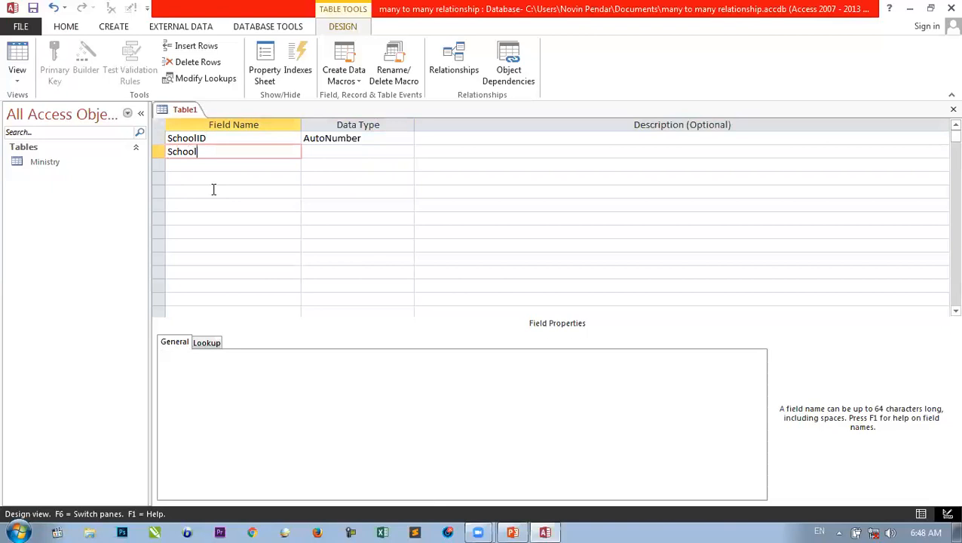
type("Name")
key("Tab")
key("Tab")
key("Tab")
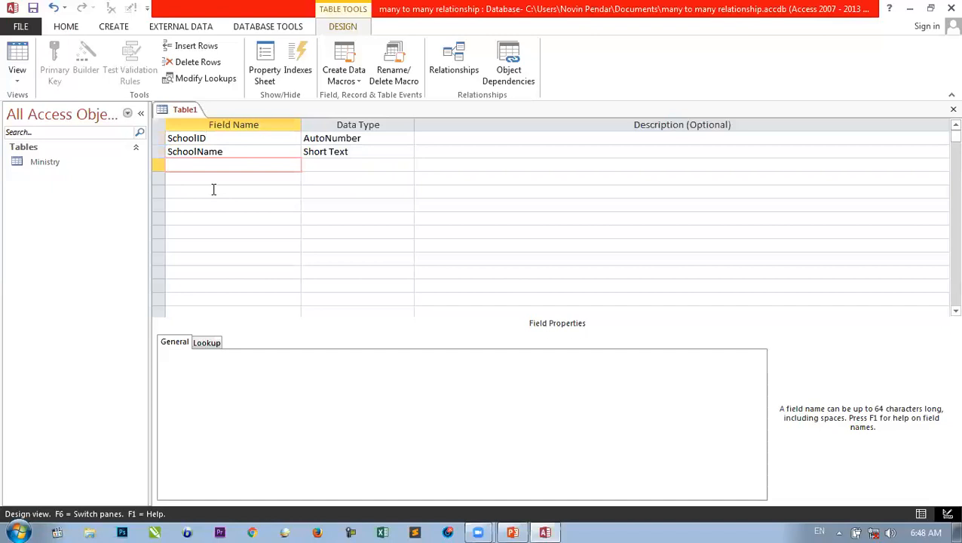
- Add a Date field as Date/Time and a Locations field as Long Text
type("Date")
key("Tab")
left_click(428, 305)
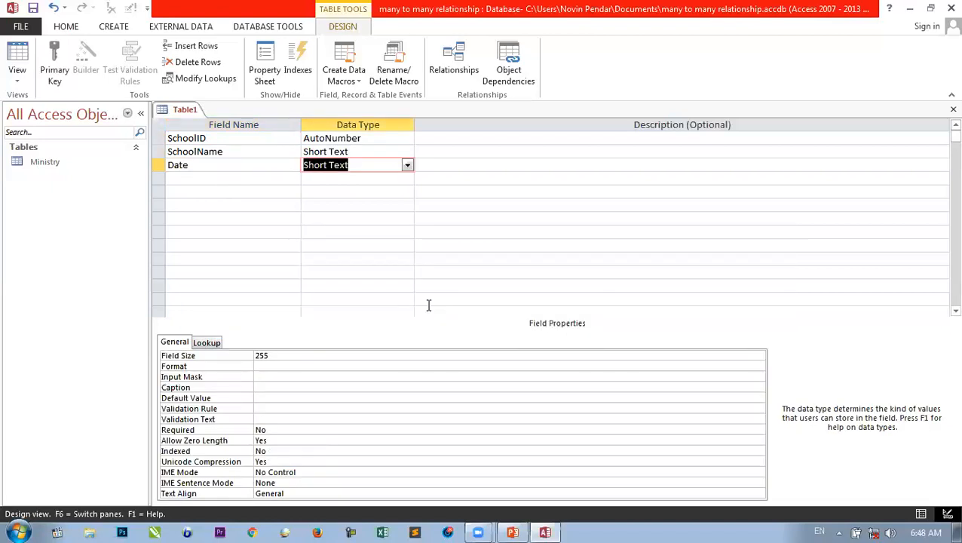
type("d")
key("Tab")
key("Tab")
type("Locations")
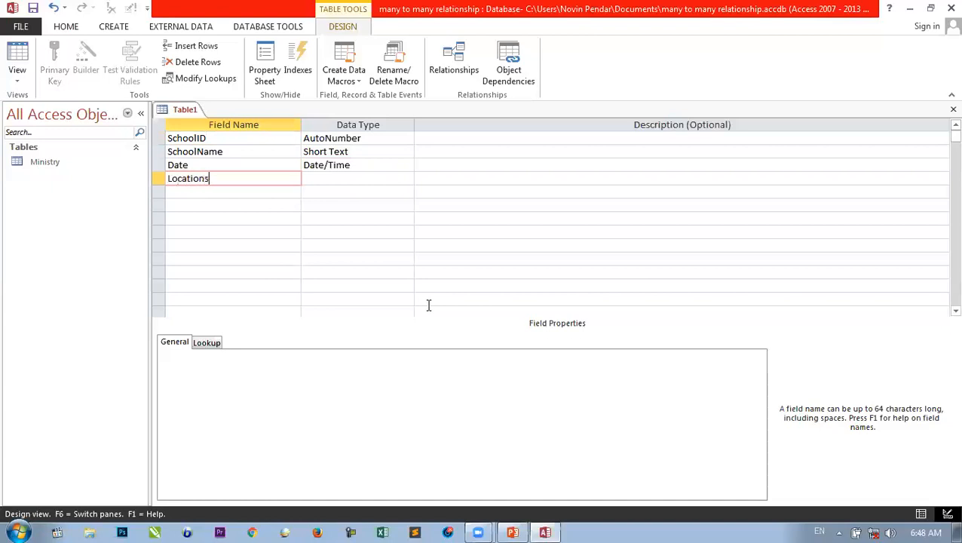
key("Tab")
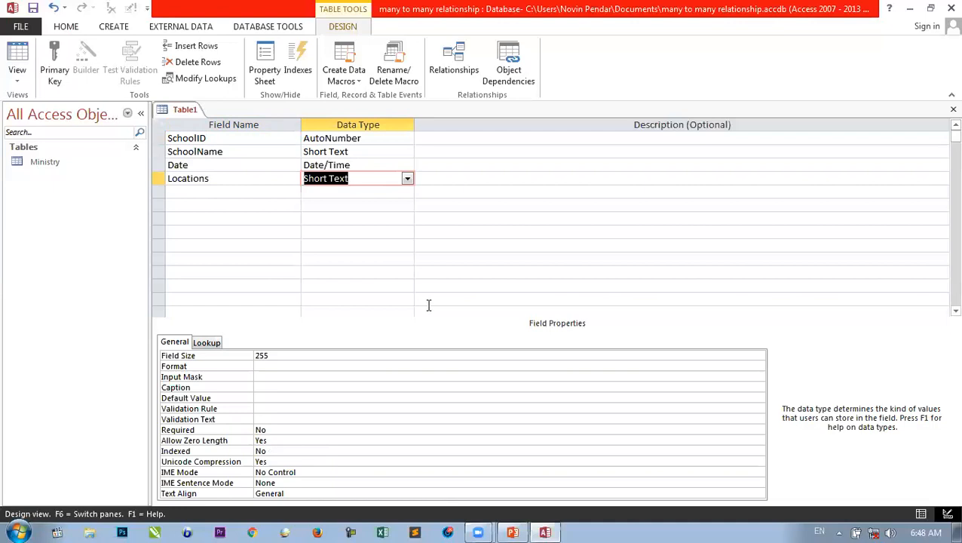
type("long")
key("Return")
key("Return")
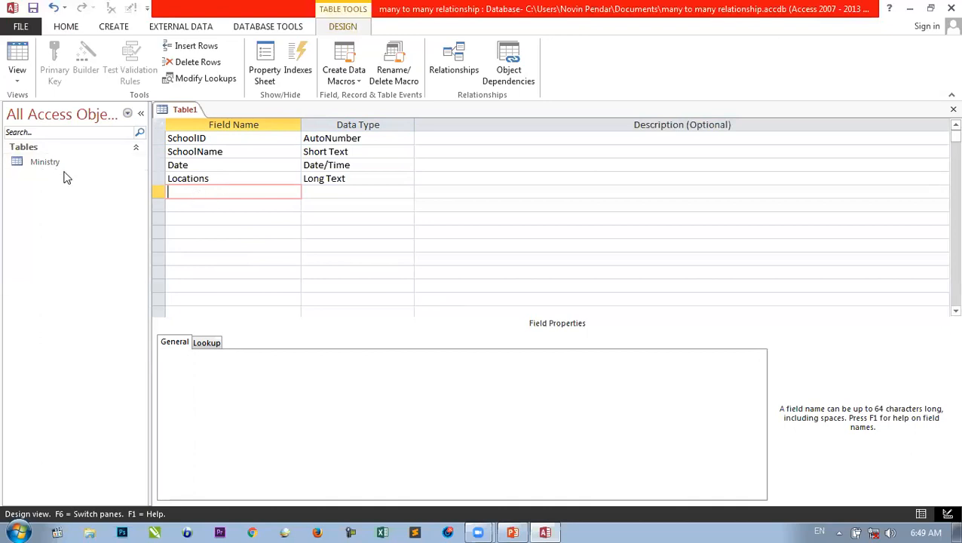
- Add a MinistryName text field and make SchoolName the primary key
type("Ministry Name")
left_click(245, 214)
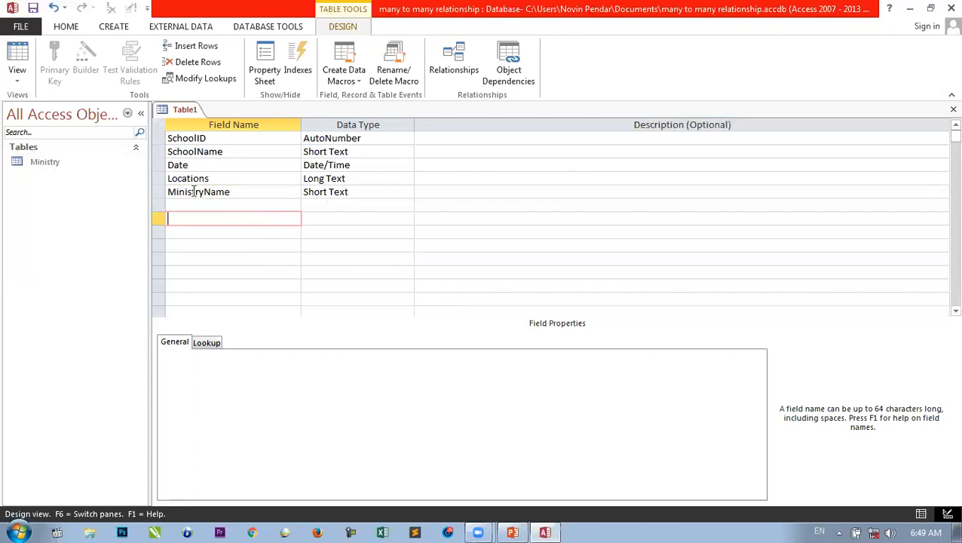
left_click(238, 192)
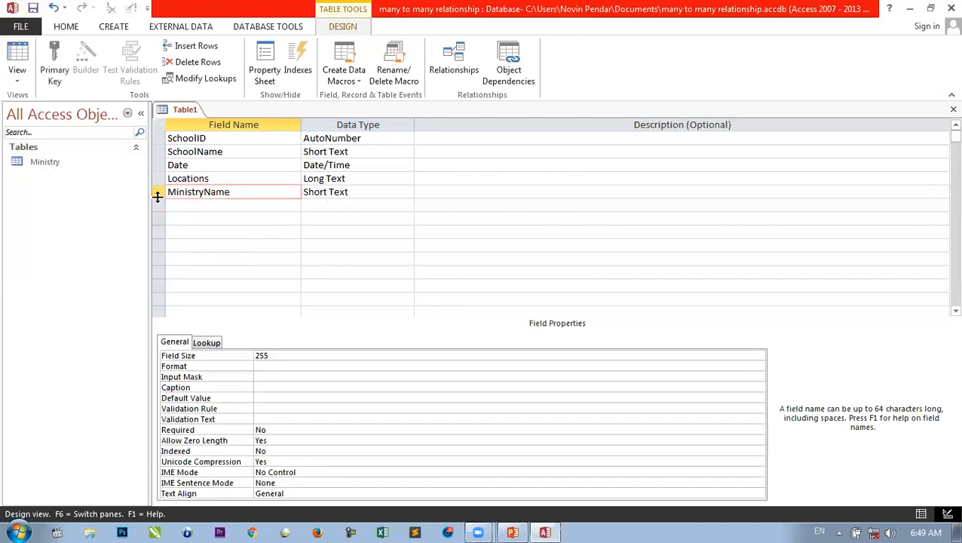
left_click(169, 151)
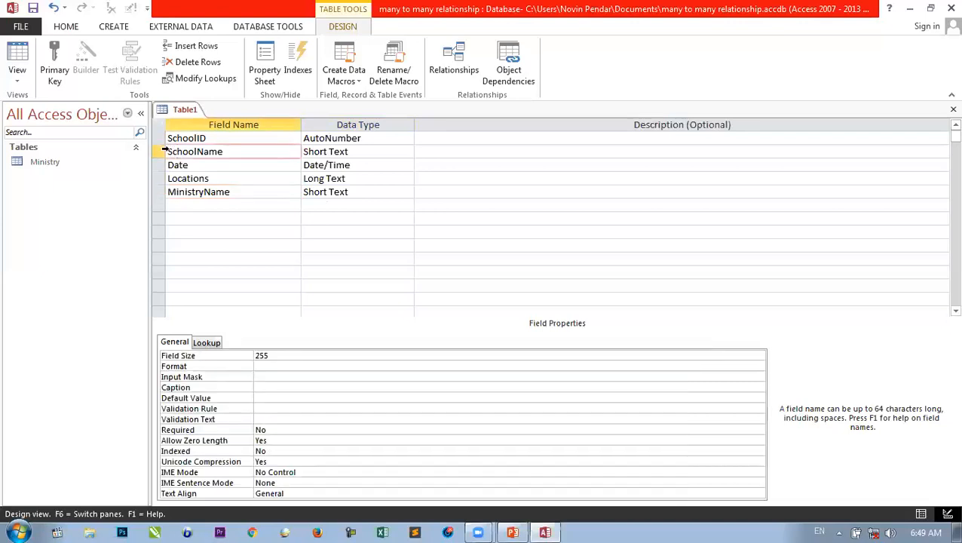
left_click(62, 59)
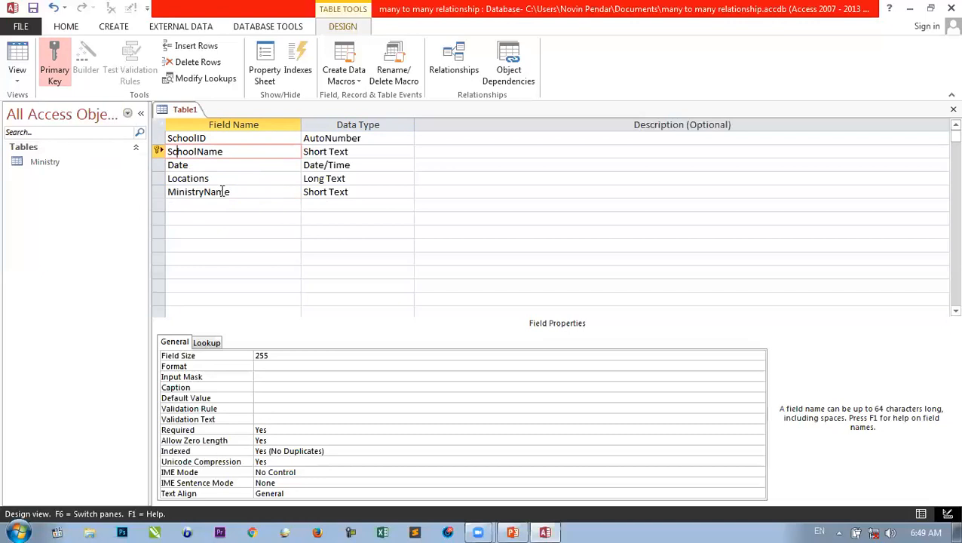
- Save the table design as 'Schools' and close it
key("ctrl+w")
left_click(429, 307)
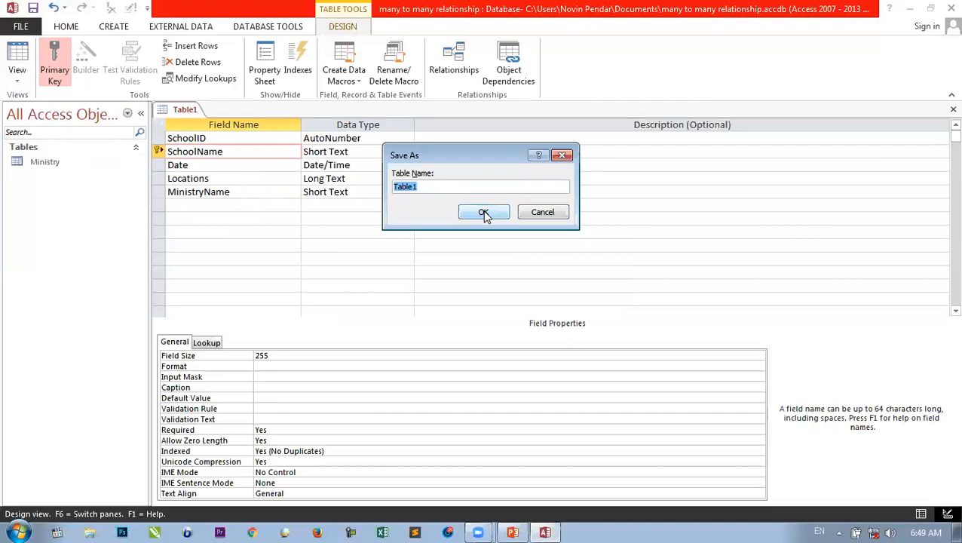
type("Schools")
left_click(487, 214)
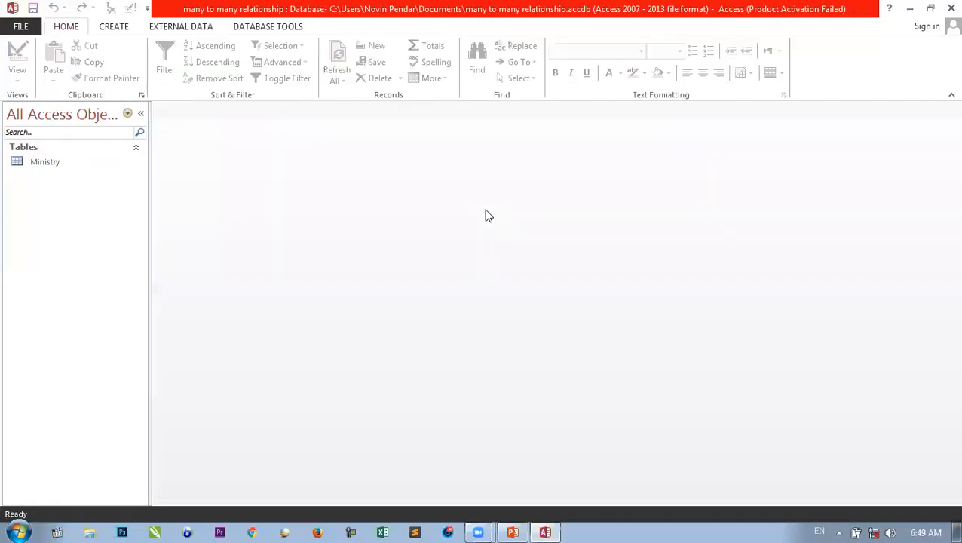
- Start a new table design with PrincipleID (AutoNumber) and a PrincipleName field
left_click(113, 27)
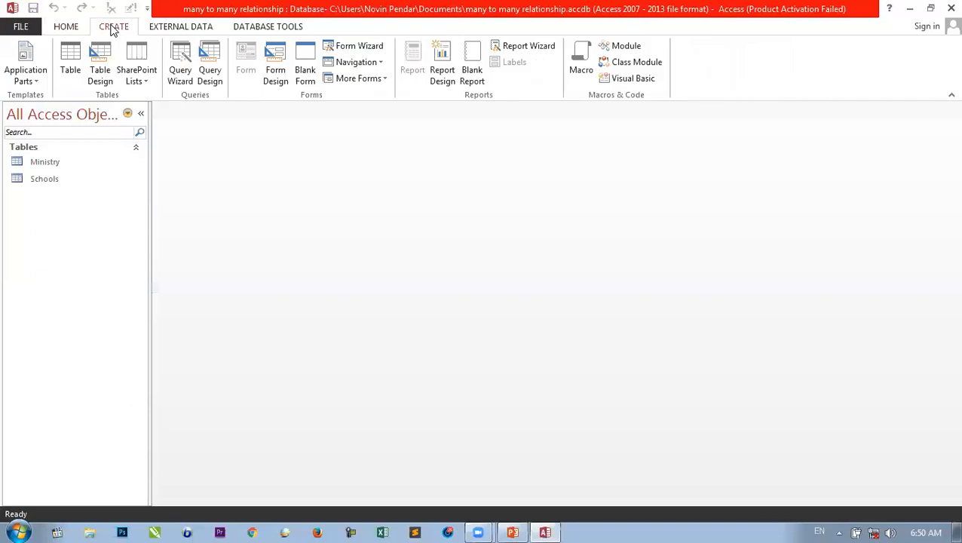
left_click(102, 76)
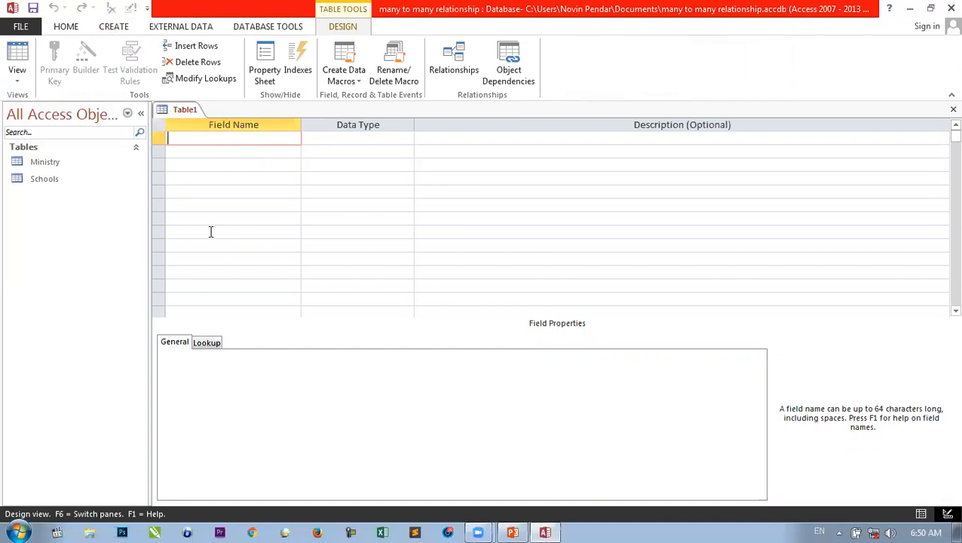
type("Principles")
key("Tab")
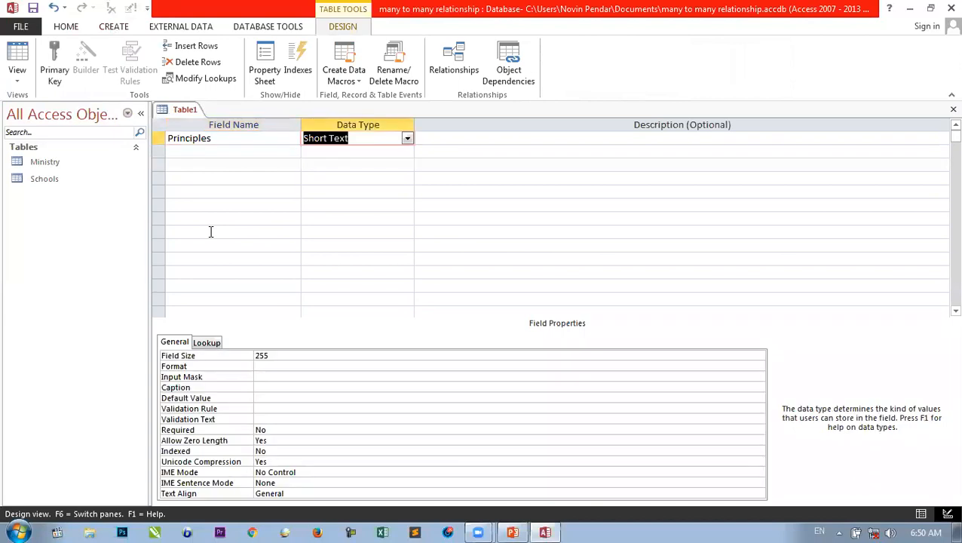
left_click(225, 138)
type("ID")
key("Tab")
type("a")
key("Tab")
key("Tab")
type("P")
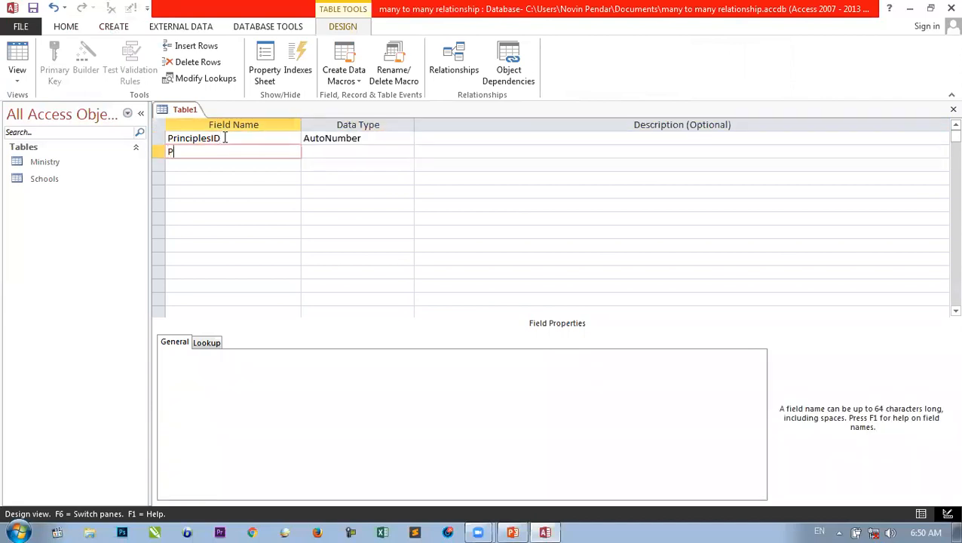
type("rincipleName")
double_click(224, 138)
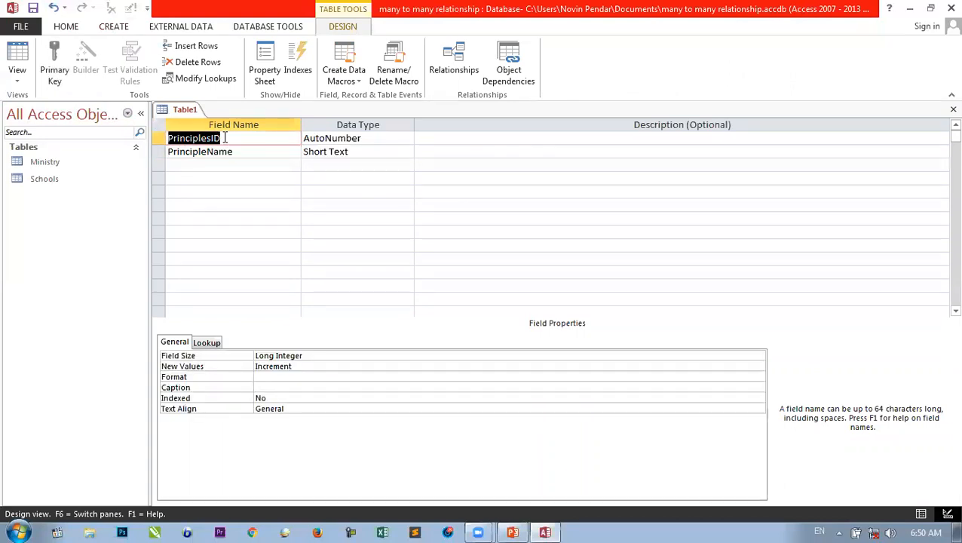
type("Princip")
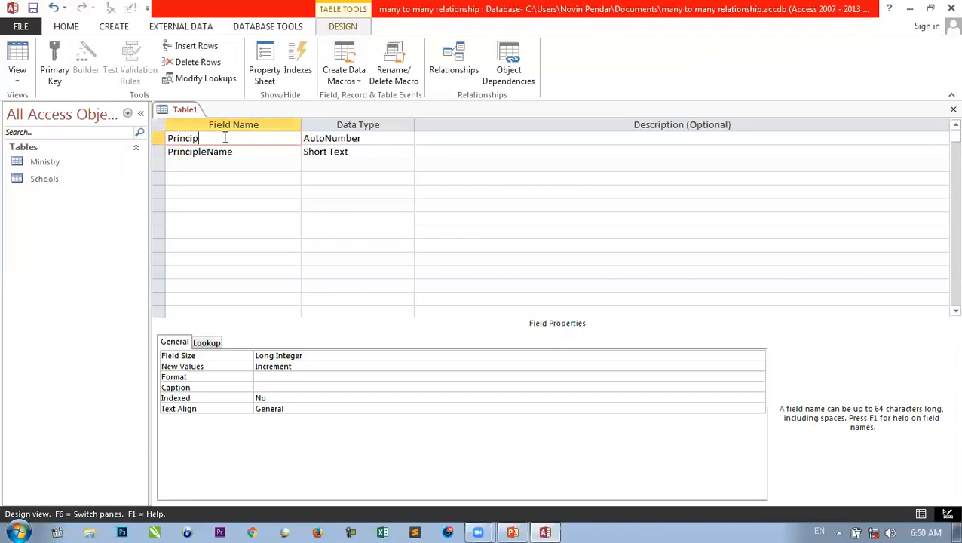
type("leID")
- Add Skill, Age, Education and SchoolName as Short Text fields
key("Down")
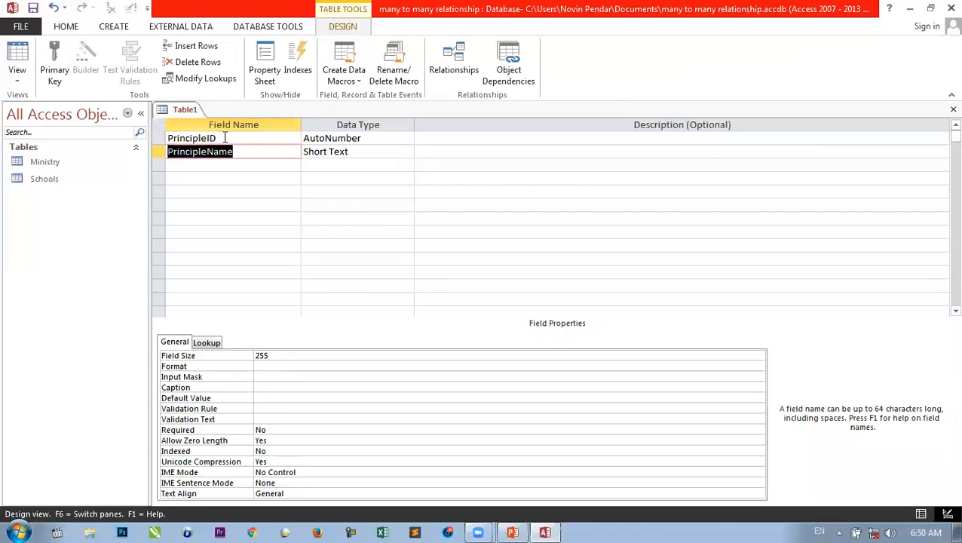
key("Down")
type("Skill")
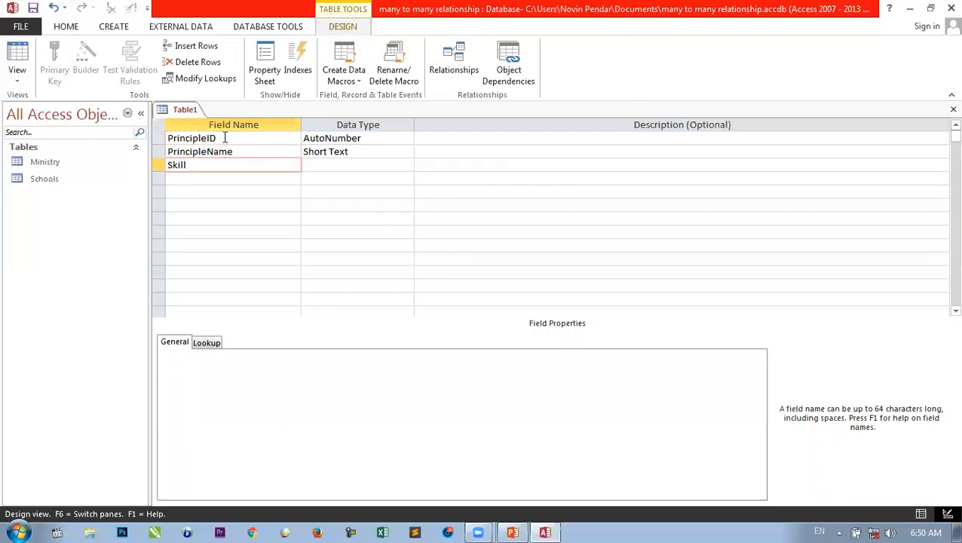
key("Right")
key("Down")
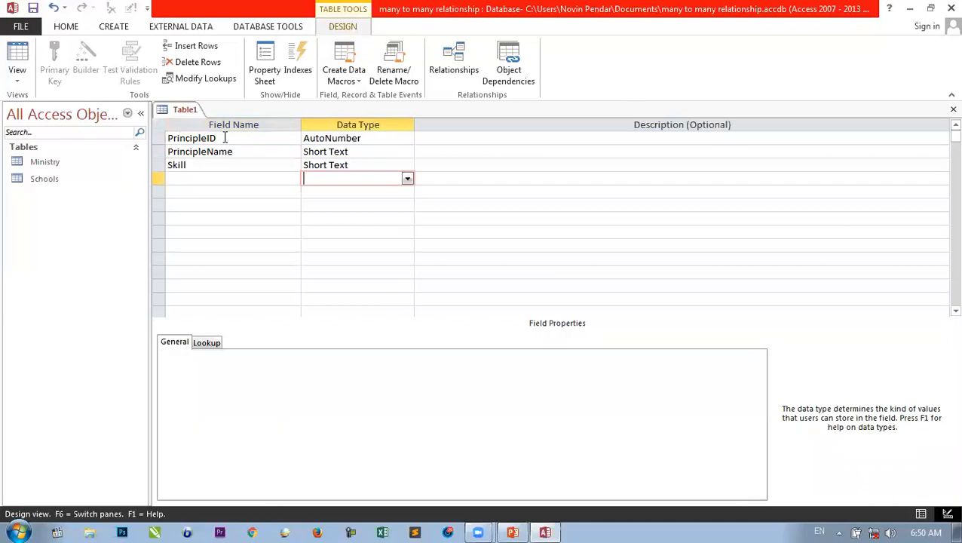
key("Left")
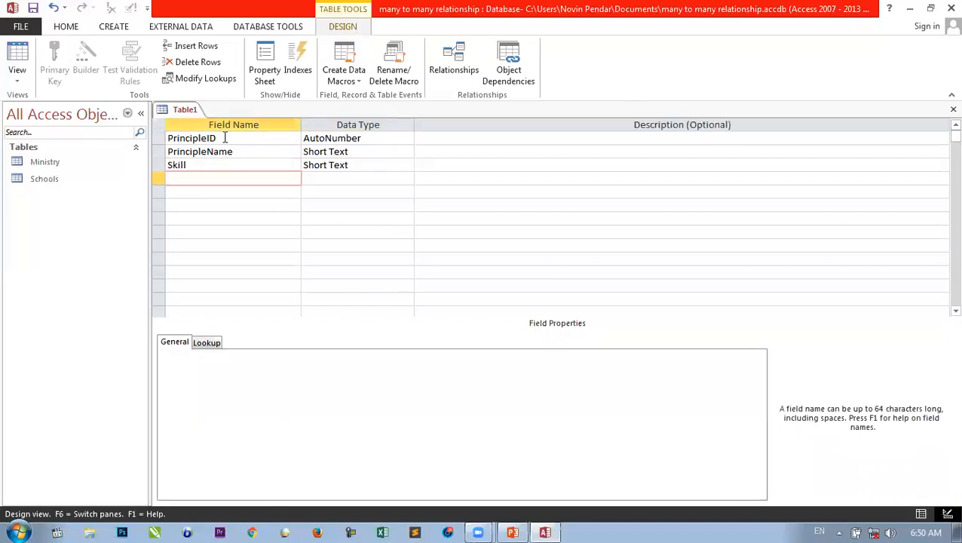
type("Age")
key("Down")
type("Education")
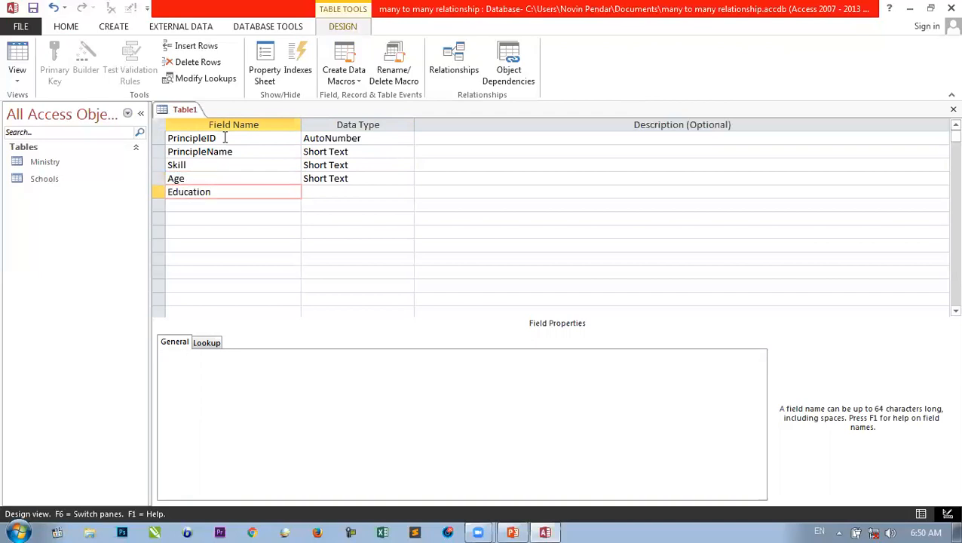
key("Down")
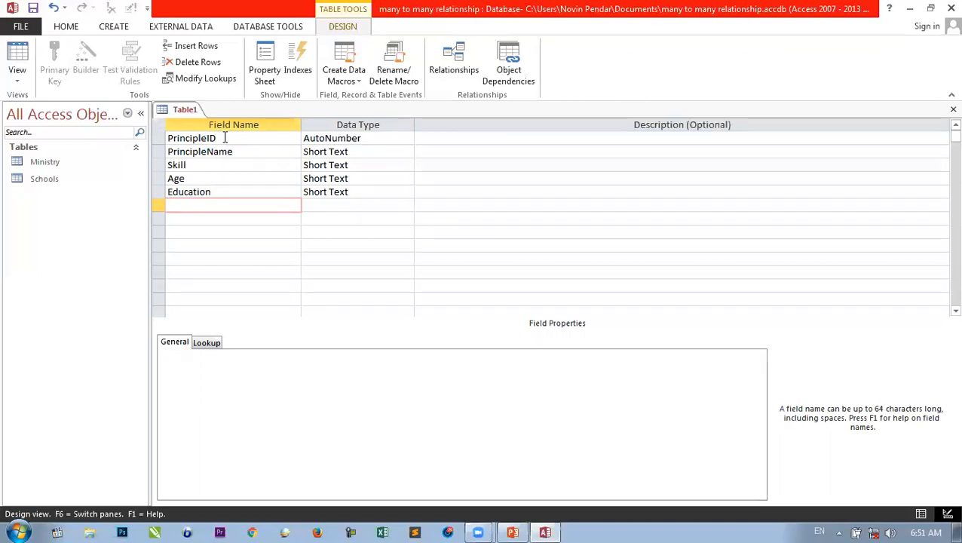
type("SchoolName")
- Make PrincipleName the primary key and save the table as 'Principle'
left_click(185, 151)
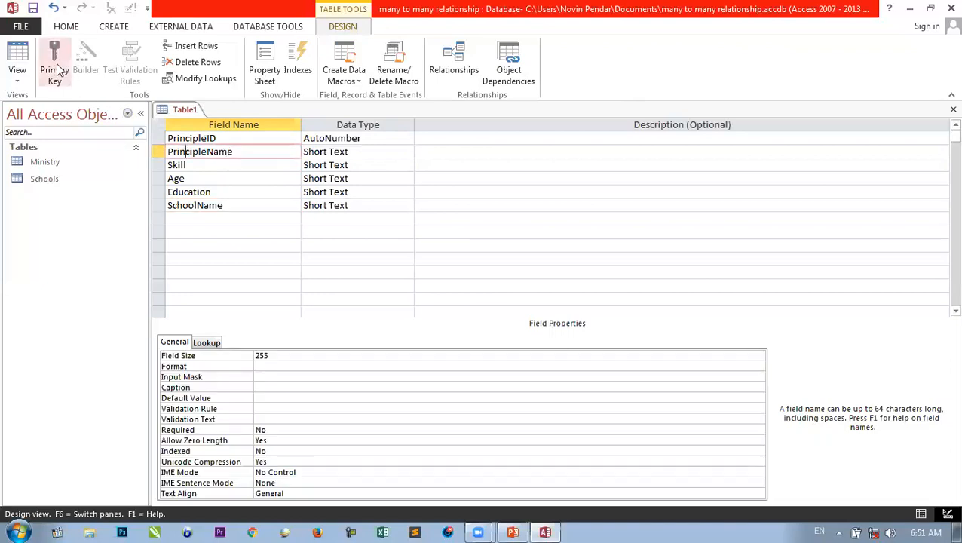
left_click(59, 70)
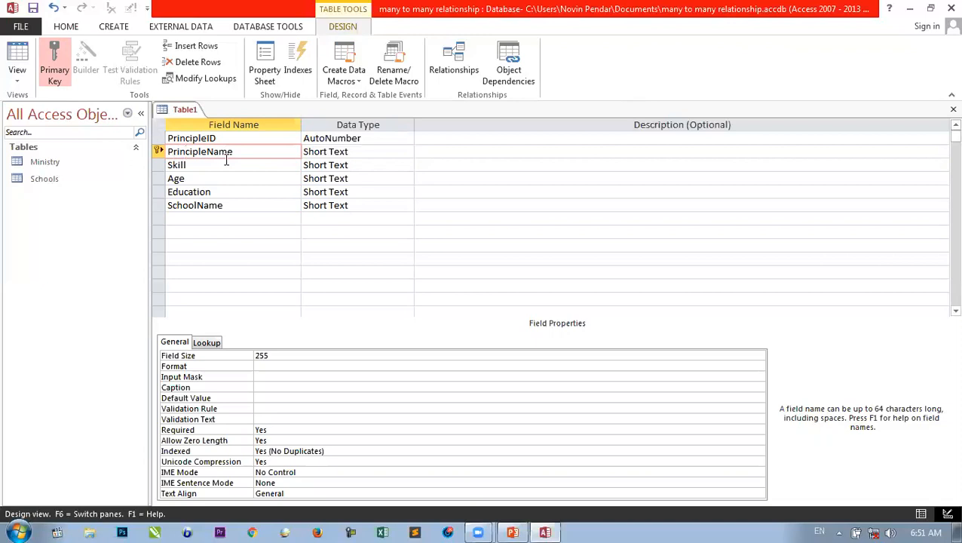
key("ctrl+w")
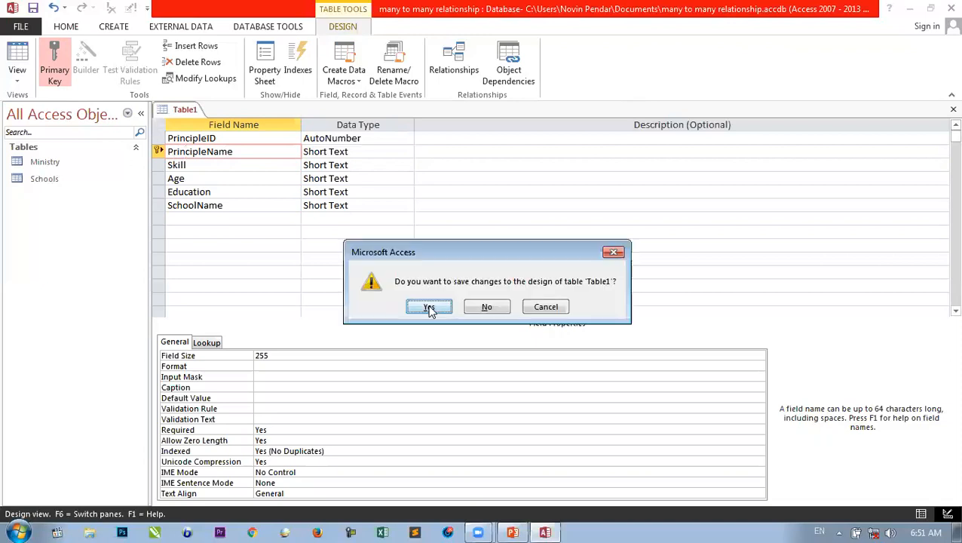
left_click(429, 308)
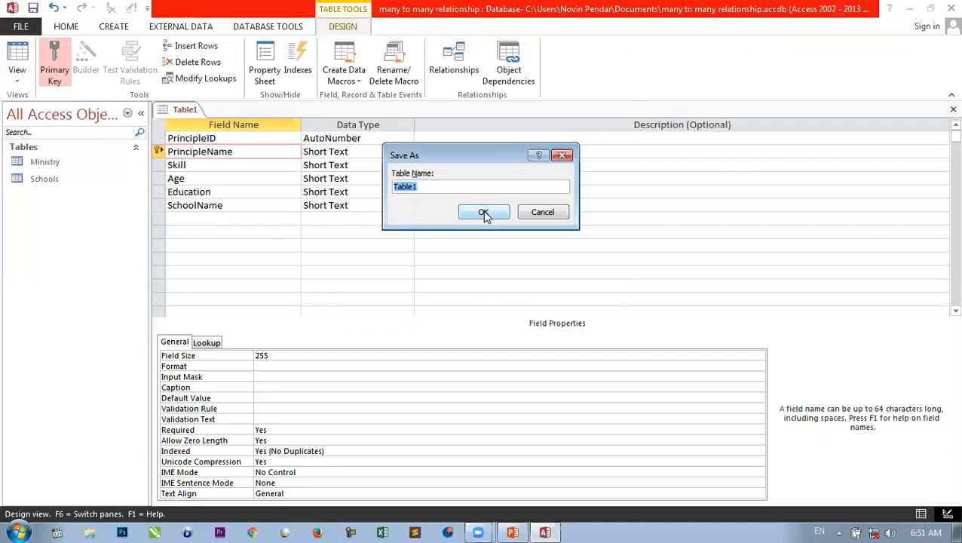
type("Principle")
key("Return")
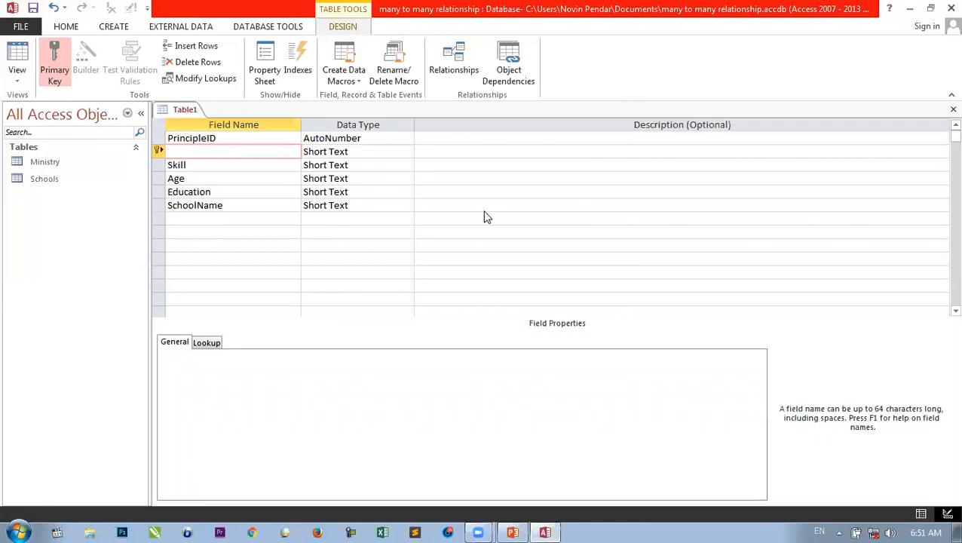
left_click(114, 27)
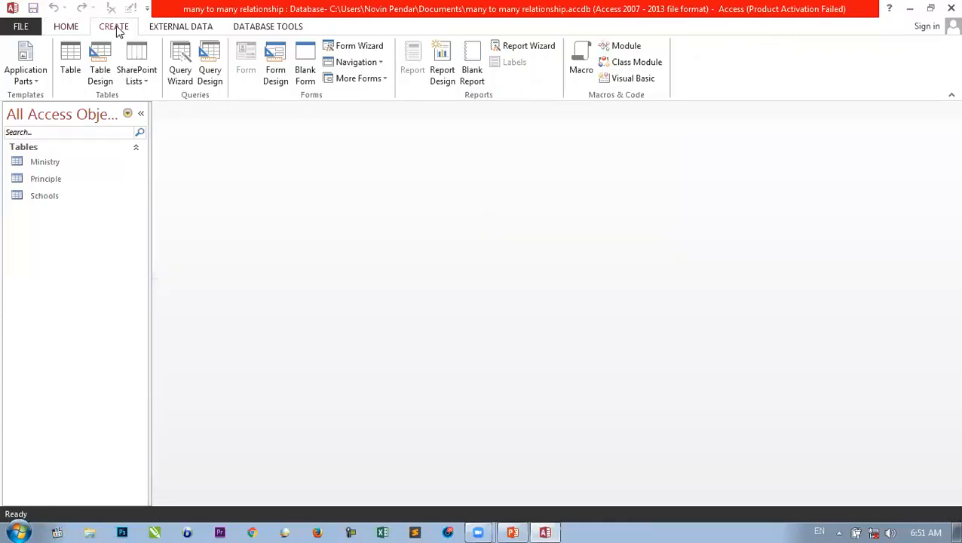
- Start another table design with TeacherID (AutoNumber), TeacherName, Education and Age fields
left_click(101, 70)
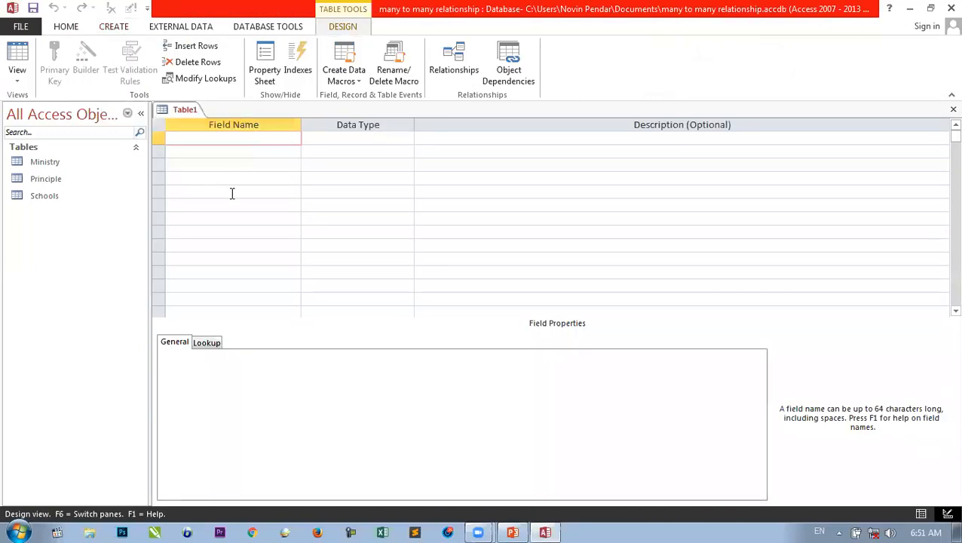
type("TeacherID")
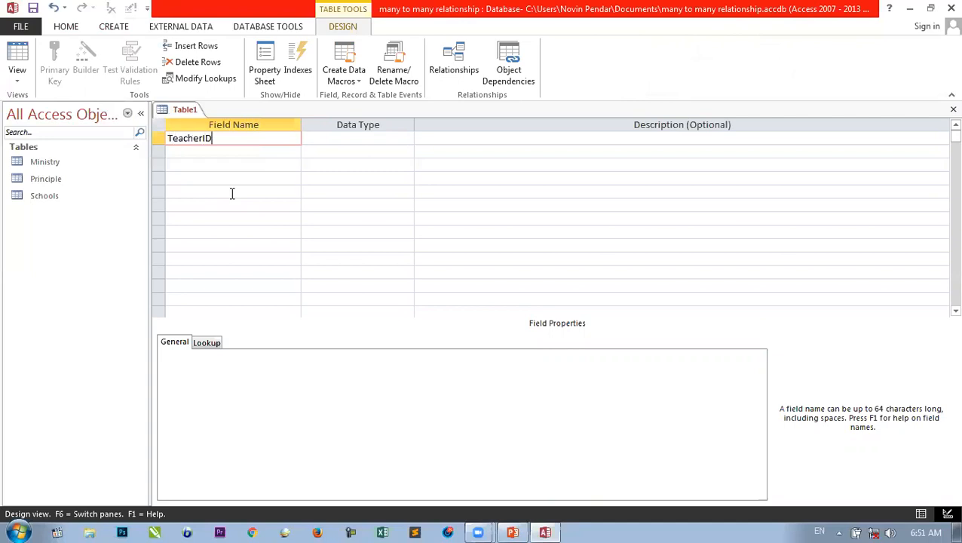
key("Tab")
type("a")
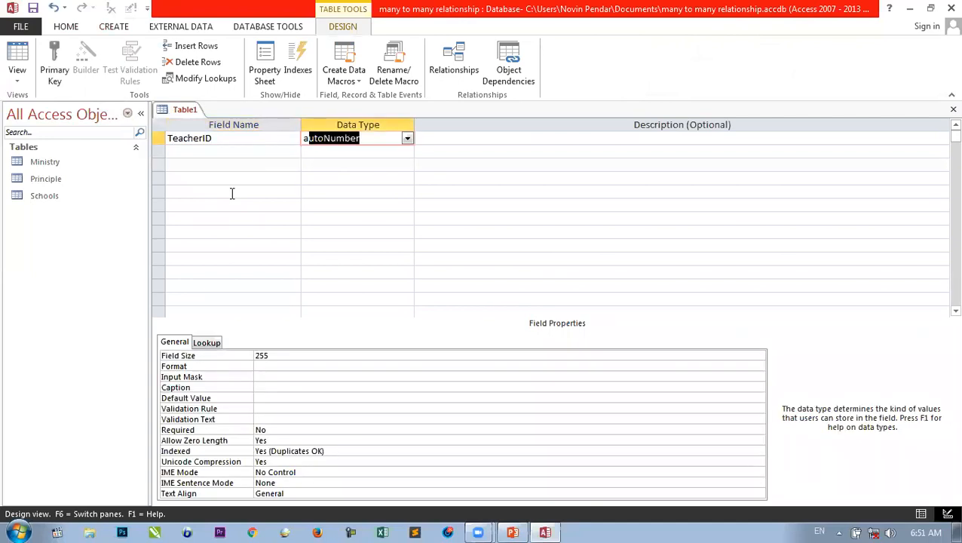
key("Tab")
key("Tab")
type("Teac")
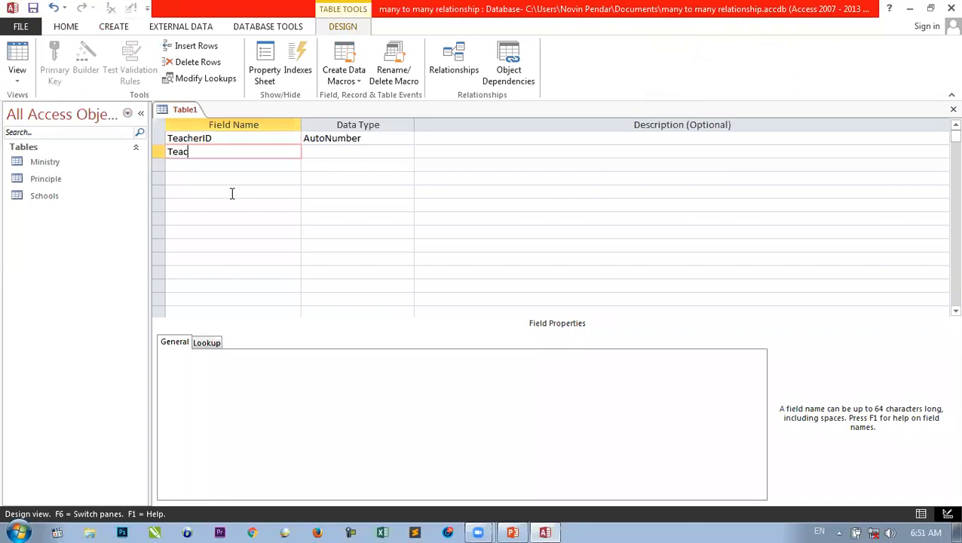
type("herName")
key("Tab")
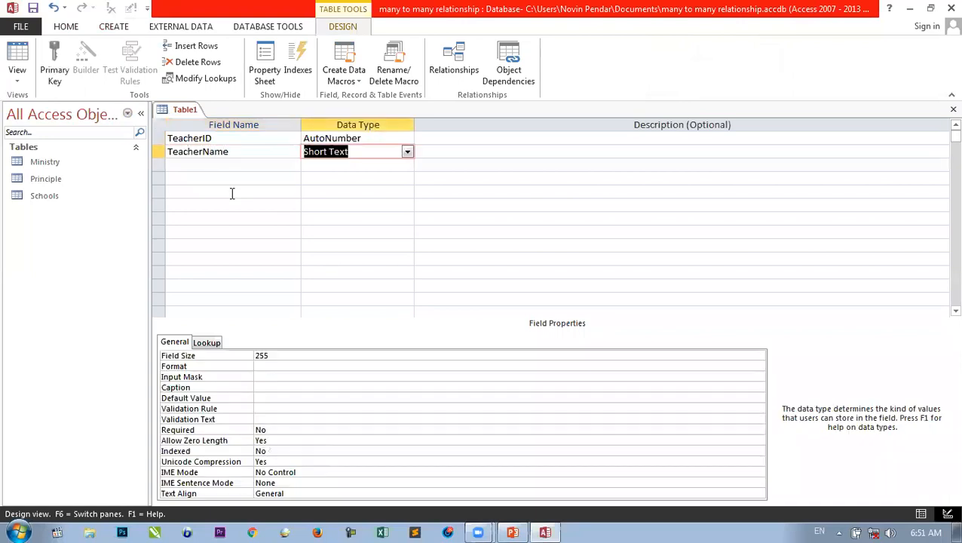
key("Tab")
key("Tab")
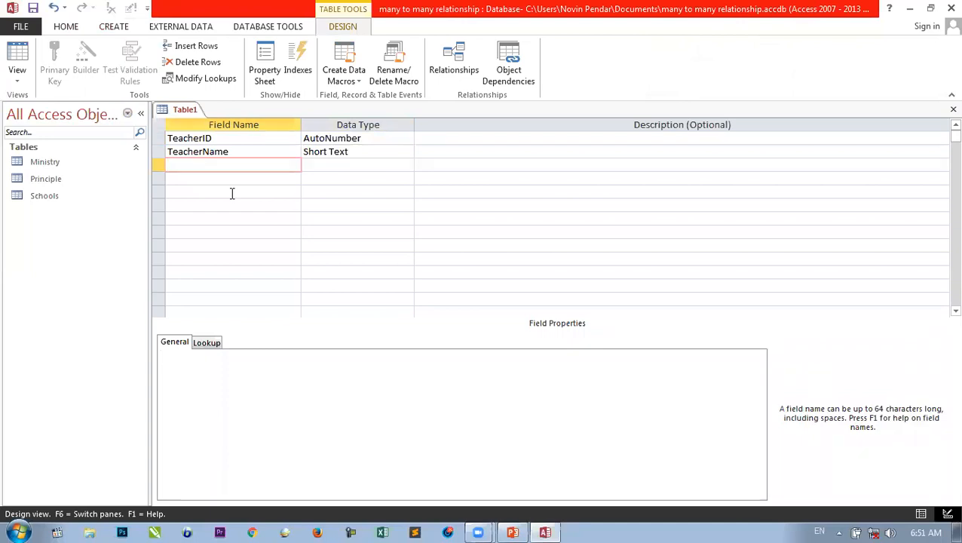
type("Education")
key("Tab")
key("Tab")
key("Tab")
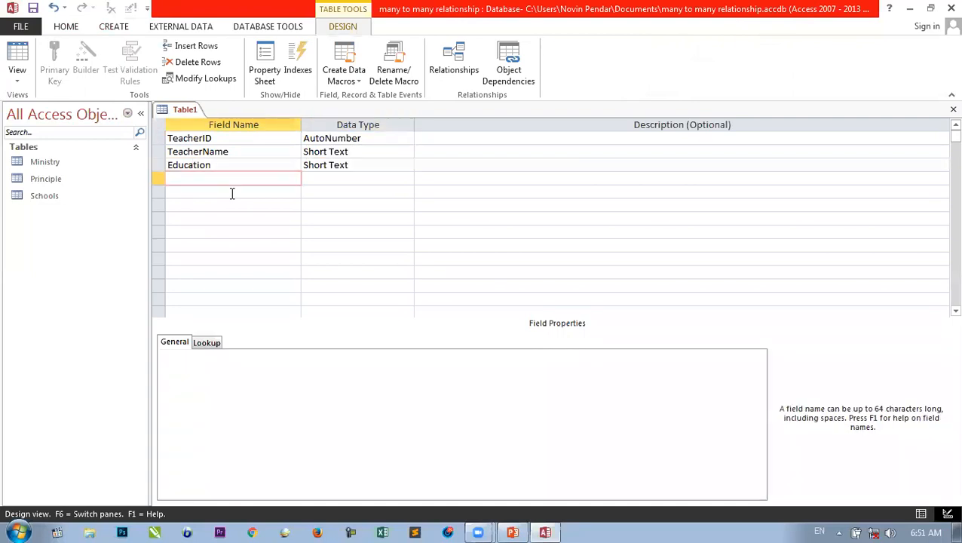
type("Age")
- Add Salary and Time fields, typing Time as Date/Time, Salary as Currency, Age as Number
key("Tab")
key("Tab")
key("Tab")
type("Salary")
key("Tab")
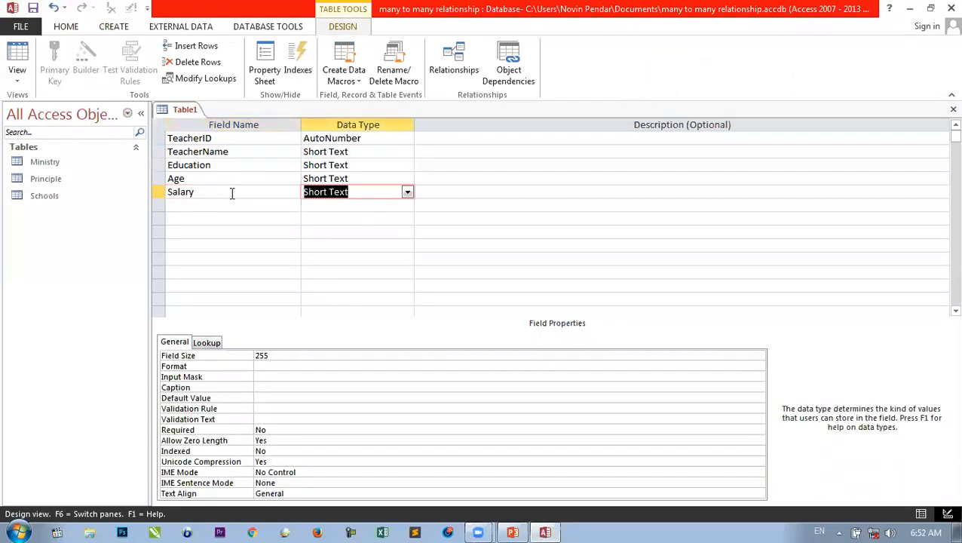
key("Tab")
key("Tab")
type("T")
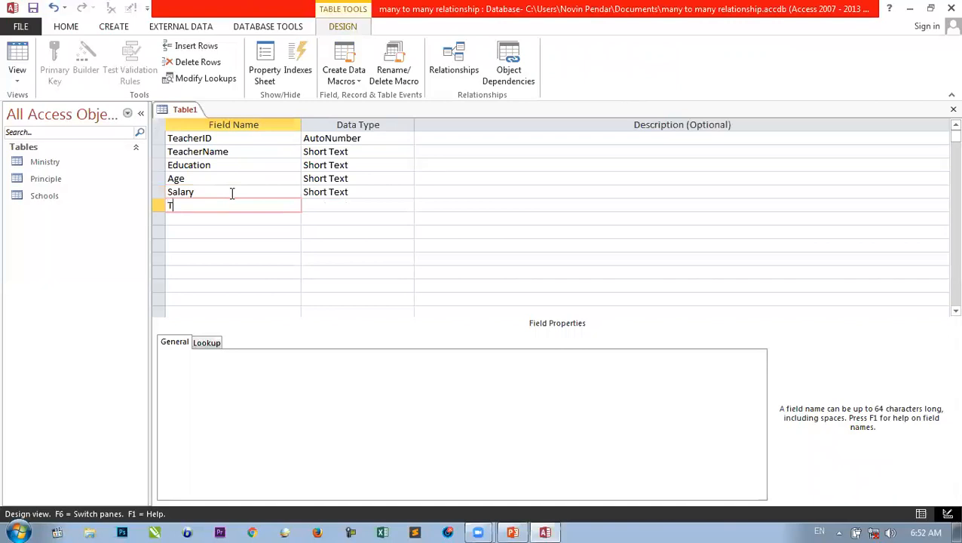
type("ime")
key("Tab")
type("d")
key("Up")
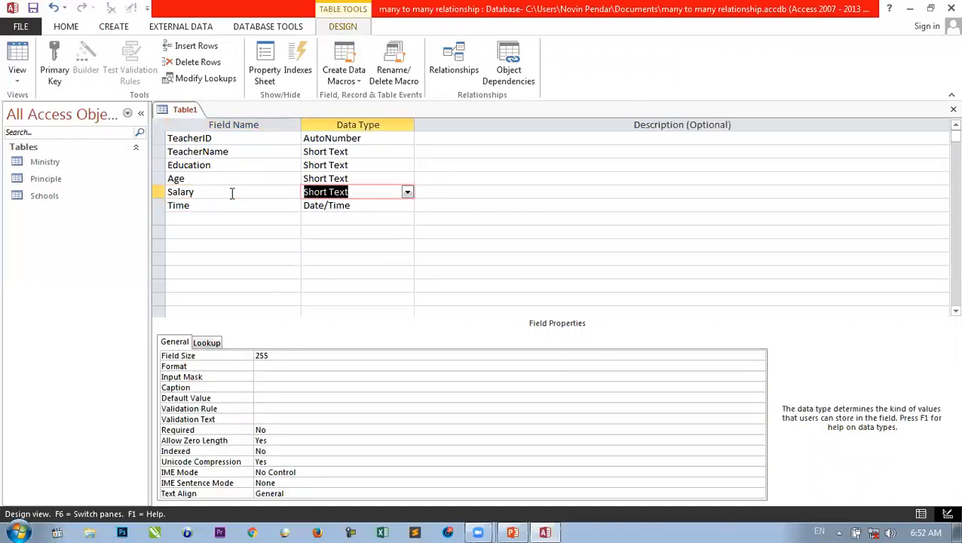
type("c")
key("Up")
type("n")
key("Down")
key("Down")
key("Down")
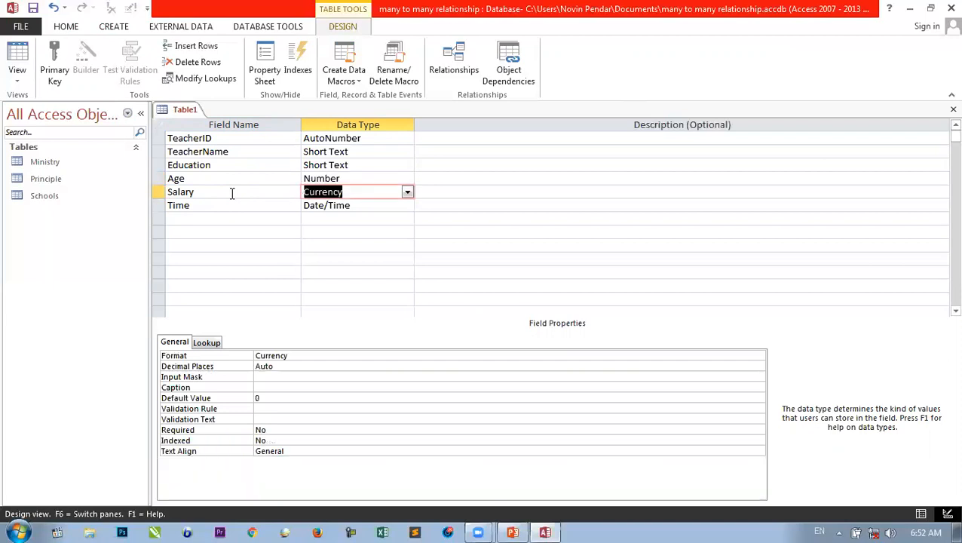
key("Down")
key("Up")
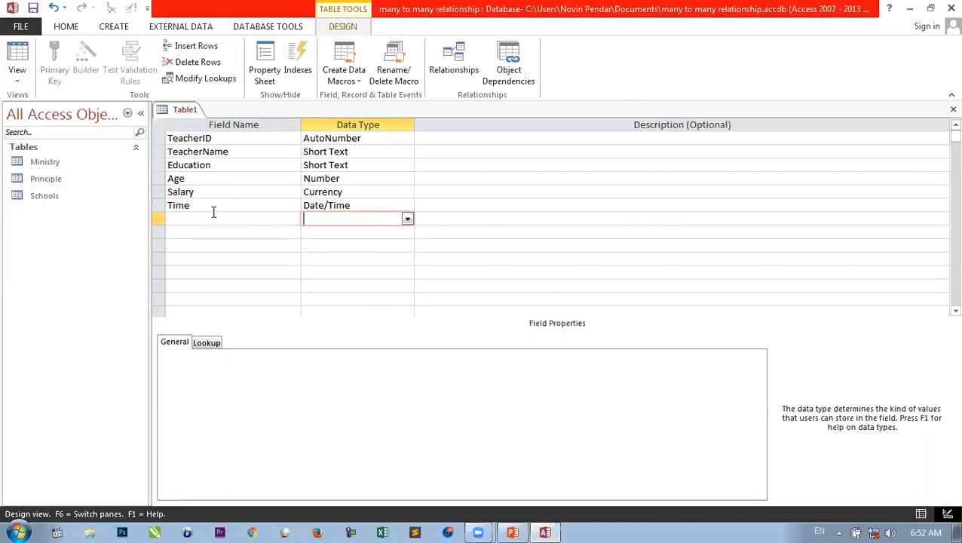
- Add a PrincipleName field below Time
left_click(209, 208)
left_click(191, 216)
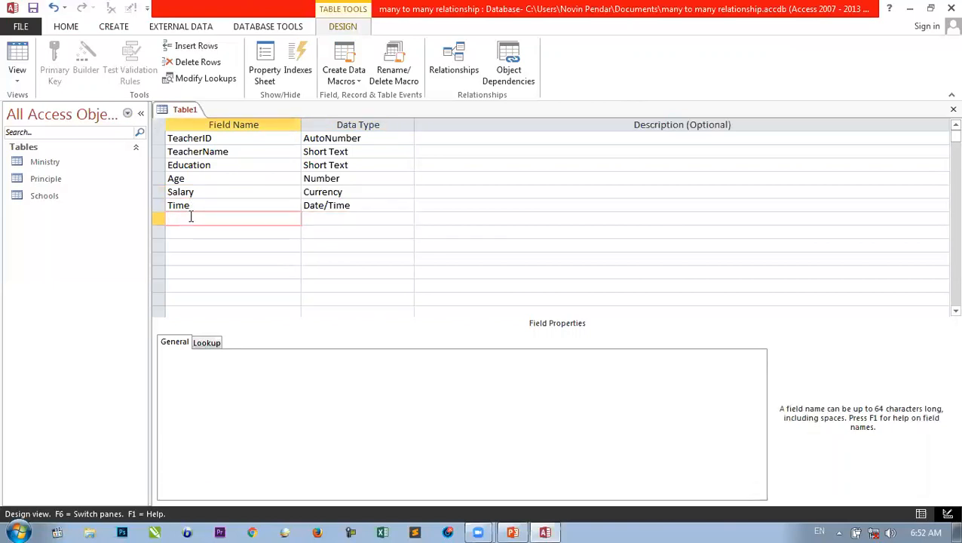
type("P")
type("rinciple")
key("BackSpace")
type("Name")
- Make TeacherName the primary key and save the table as 'TeacherName'
left_click(209, 244)
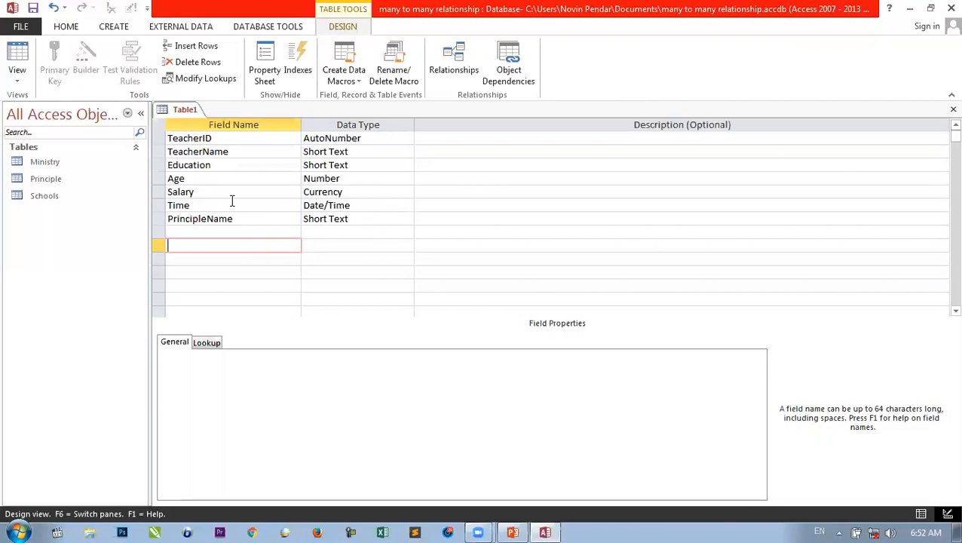
left_click(185, 151)
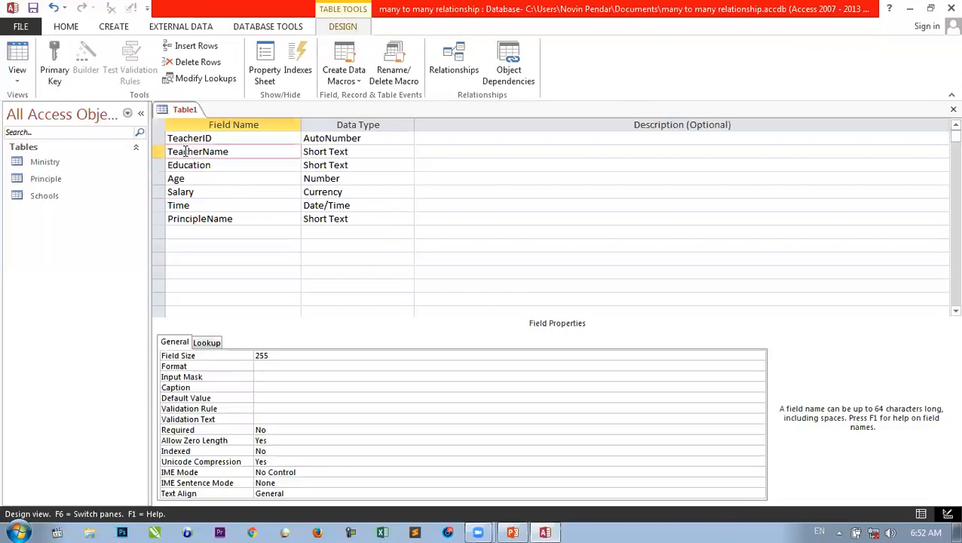
left_click(55, 67)
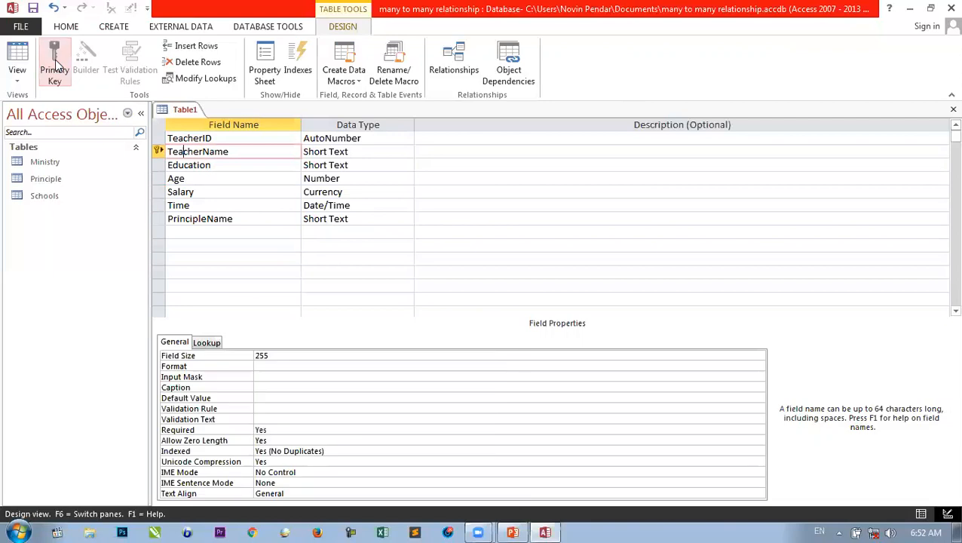
key("ctrl+w")
left_click(429, 307)
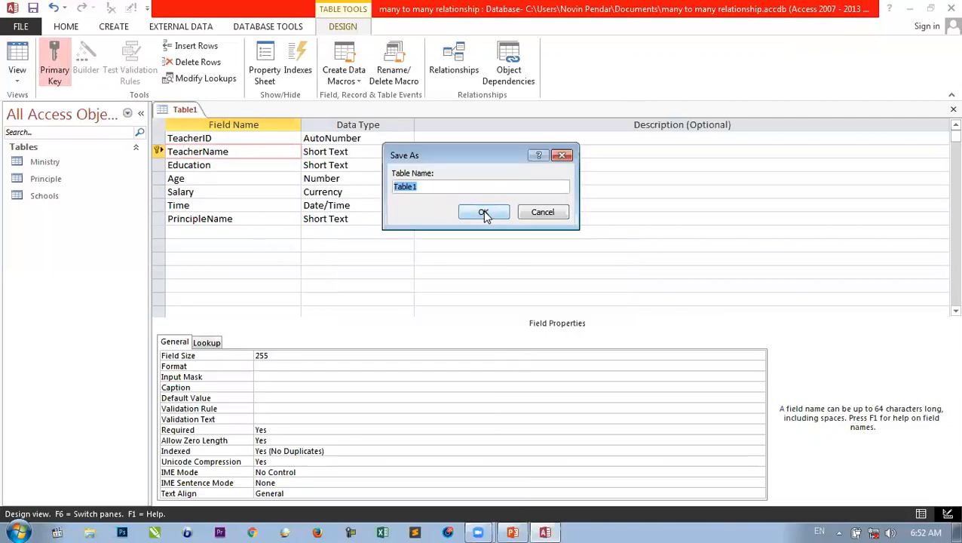
type("TEa")
key("BackSpace")
key("BackSpace")
type("eacherName")
left_click(484, 212)
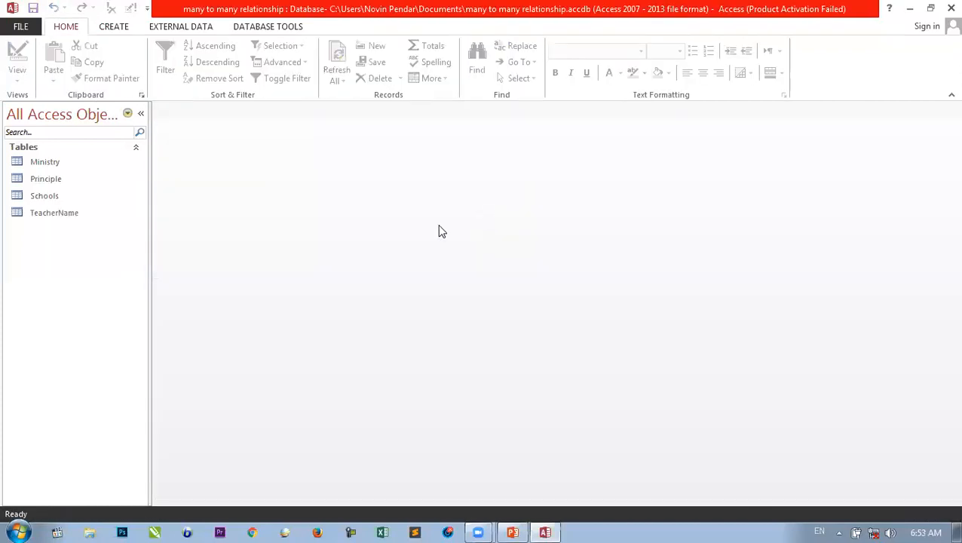
- Start a new design-view table with StudetID (AutoNumber), StudentName and StudentGrade fields
left_click(113, 26)
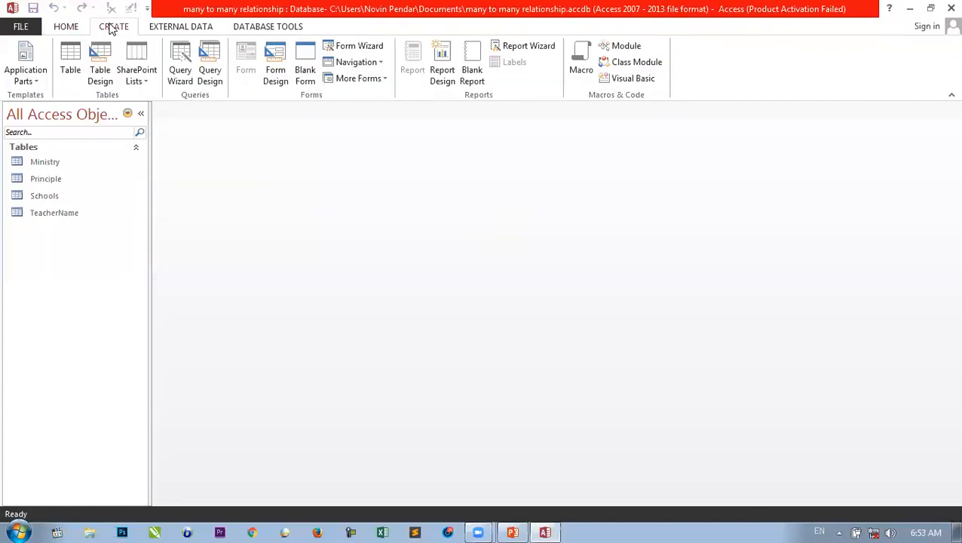
left_click(100, 72)
type("StudetID")
key("Tab")
type("a")
key("Tab")
key("Tab")
type("StudentName")
key("Tab")
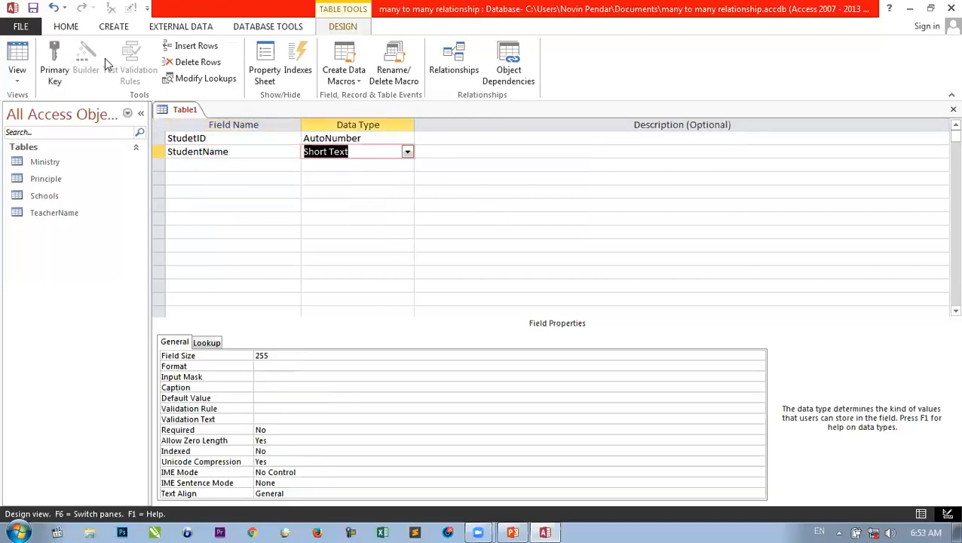
key("Tab")
key("Tab")
type("Student")
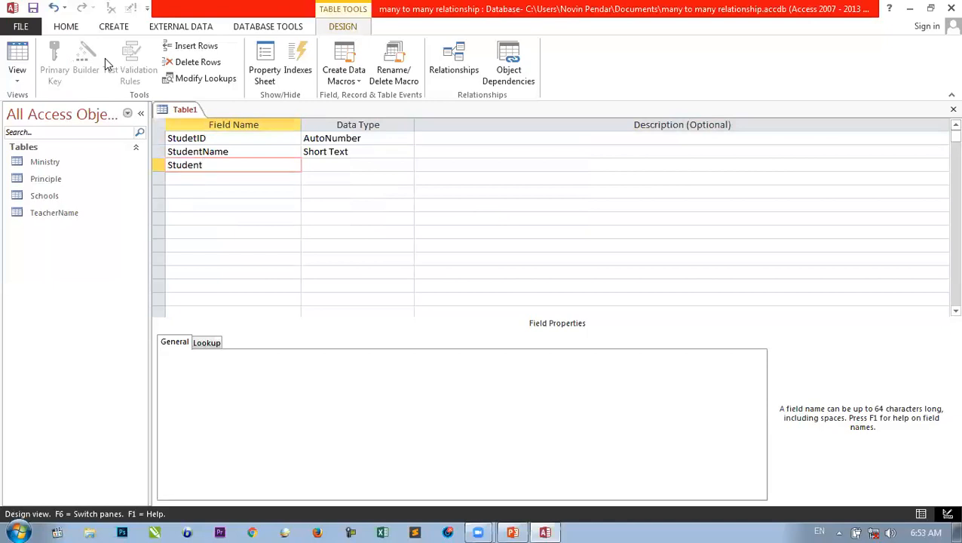
type("Grade")
key("Tab")
key("Tab")
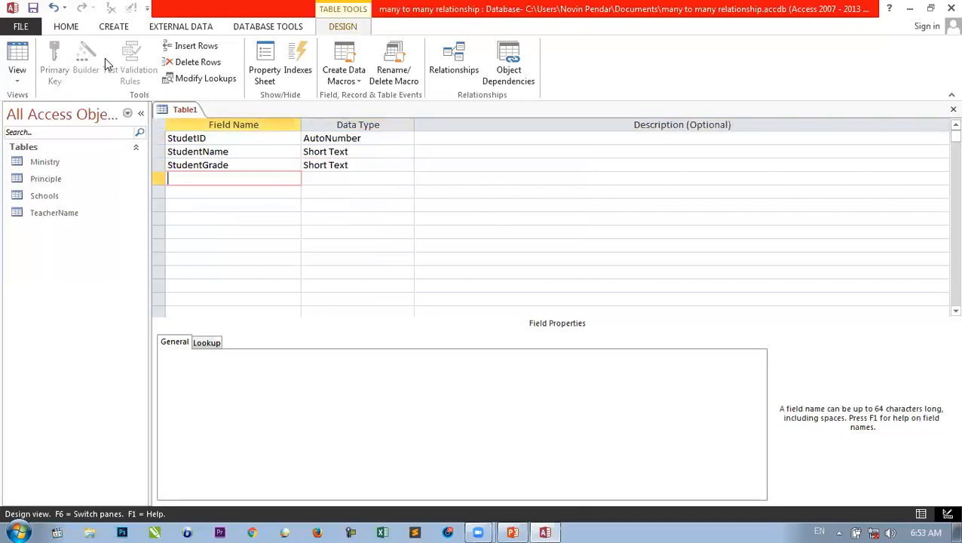
- Add Age (Number), R_Date (Date/Time) and TeacherName fields to the new table
type("Age")
key("Tab")
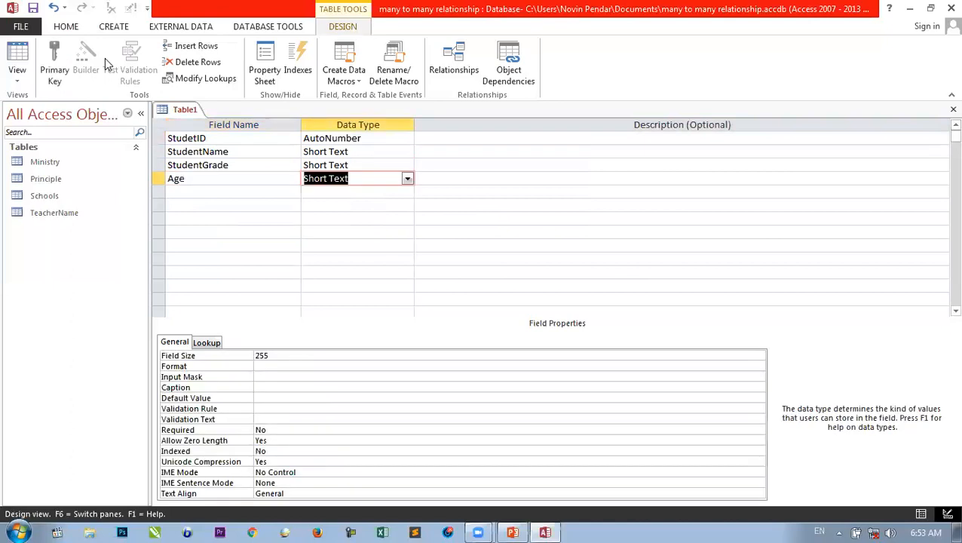
type("n")
key("Tab")
key("Tab")
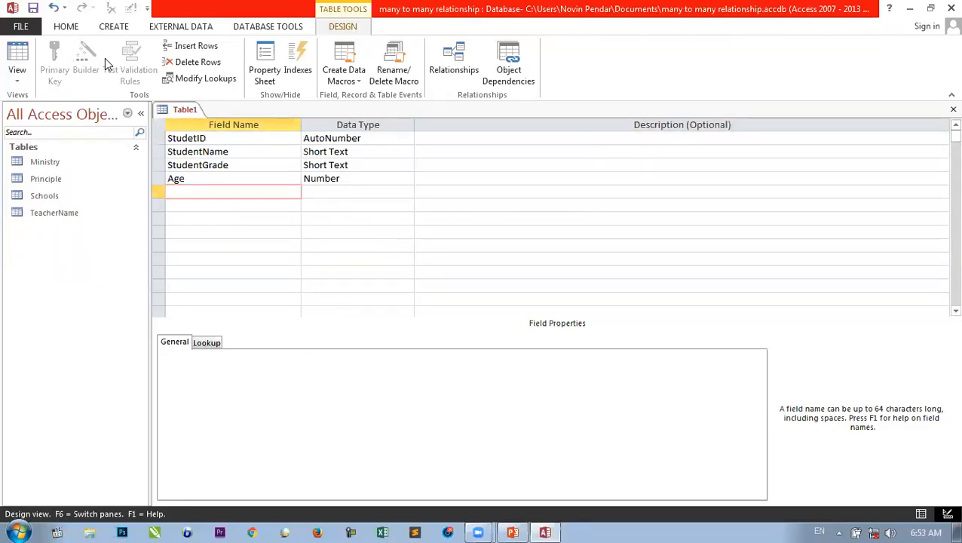
type("R_Date")
key("Tab")
type("d")
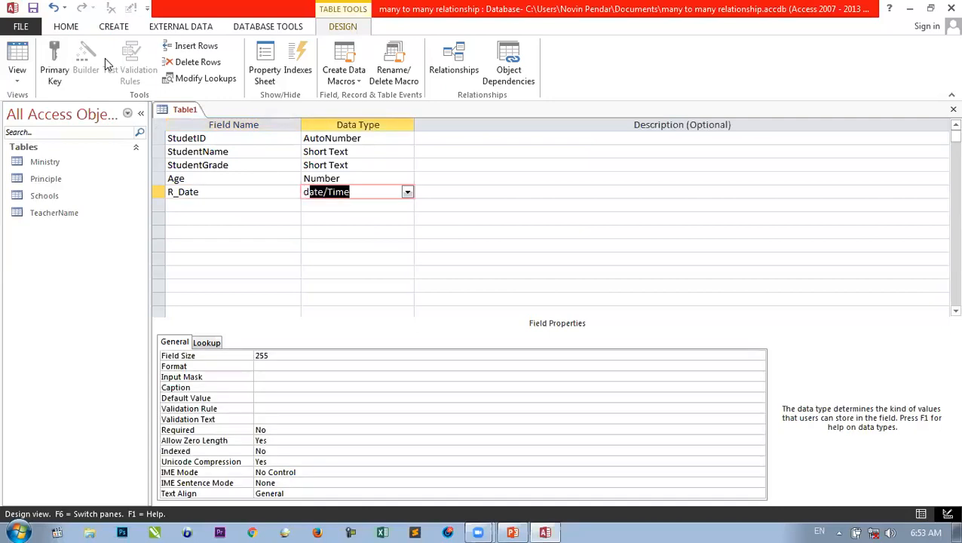
key("Tab")
key("Tab")
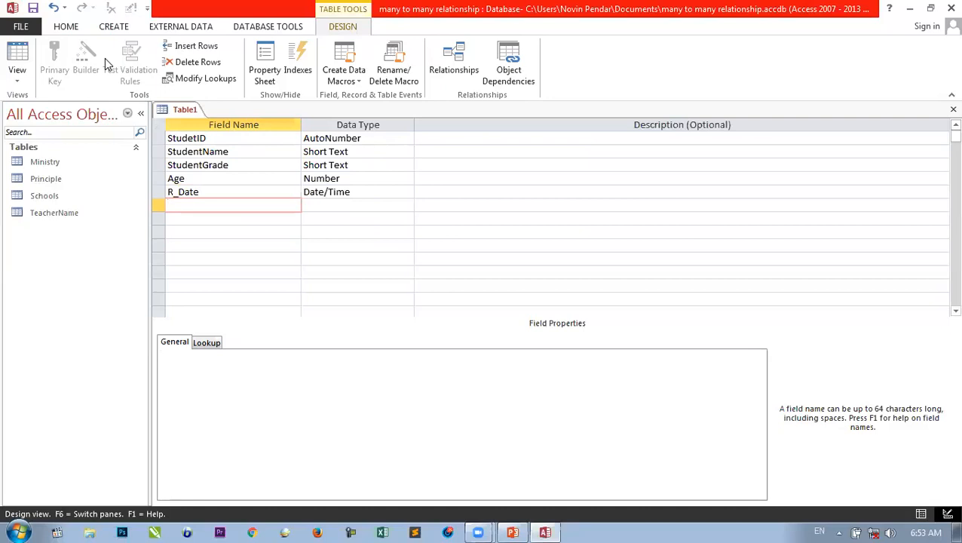
type("TeacherName")
key("Tab")
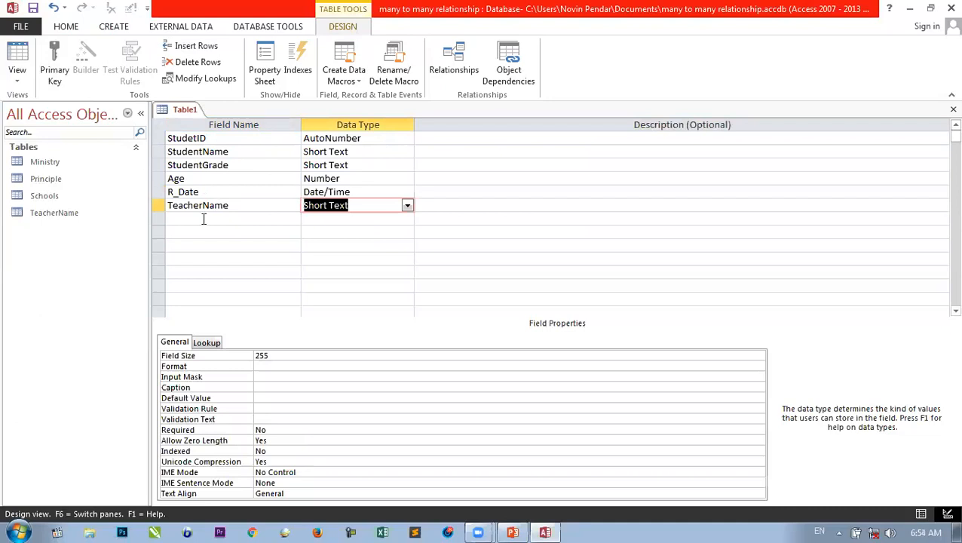
- Make StudetID the primary key and save the table as 'Student'
left_click(209, 139)
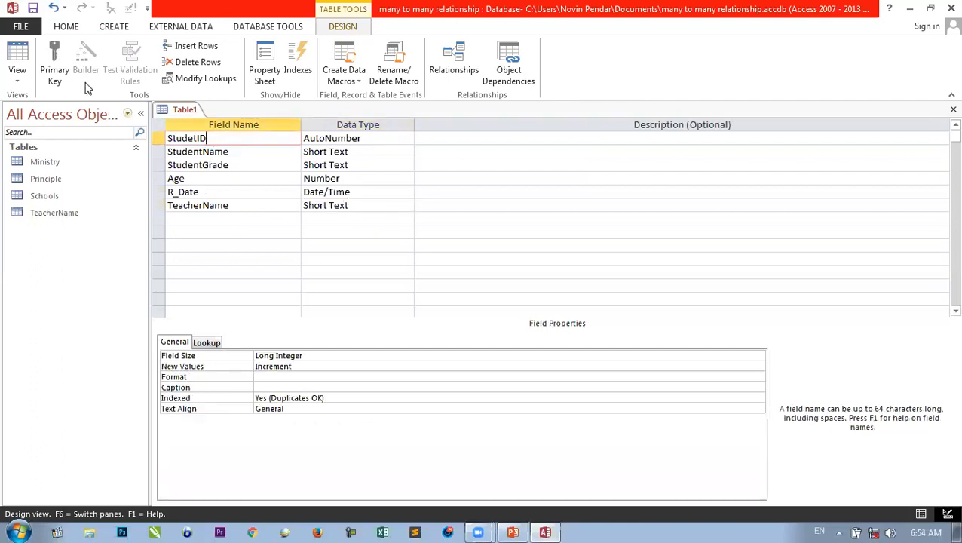
left_click(60, 62)
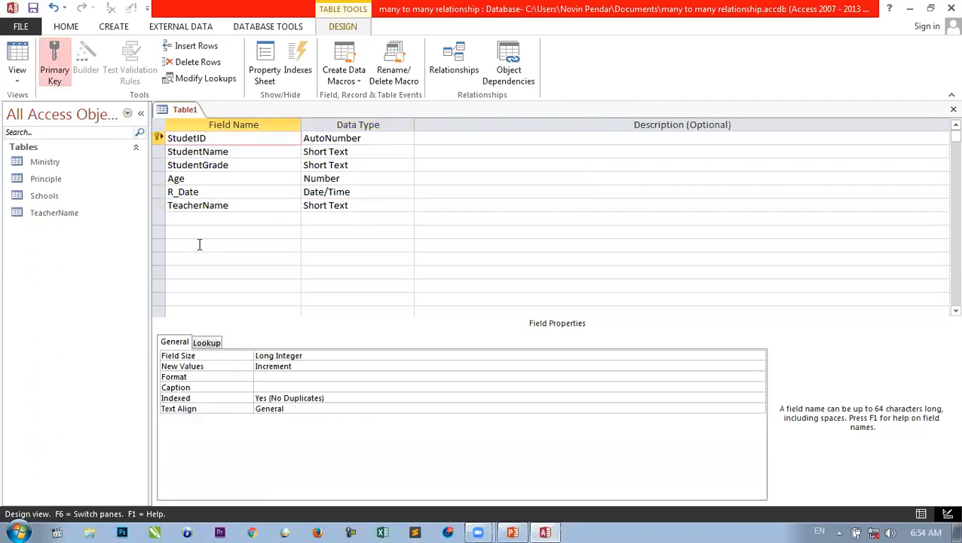
key("ctrl+w")
left_click(429, 308)
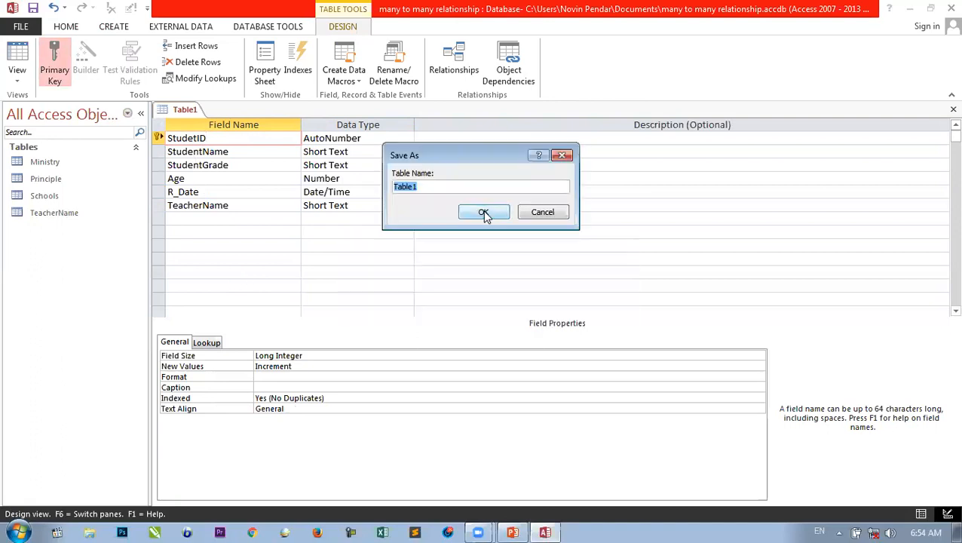
type("Student")
left_click(484, 212)
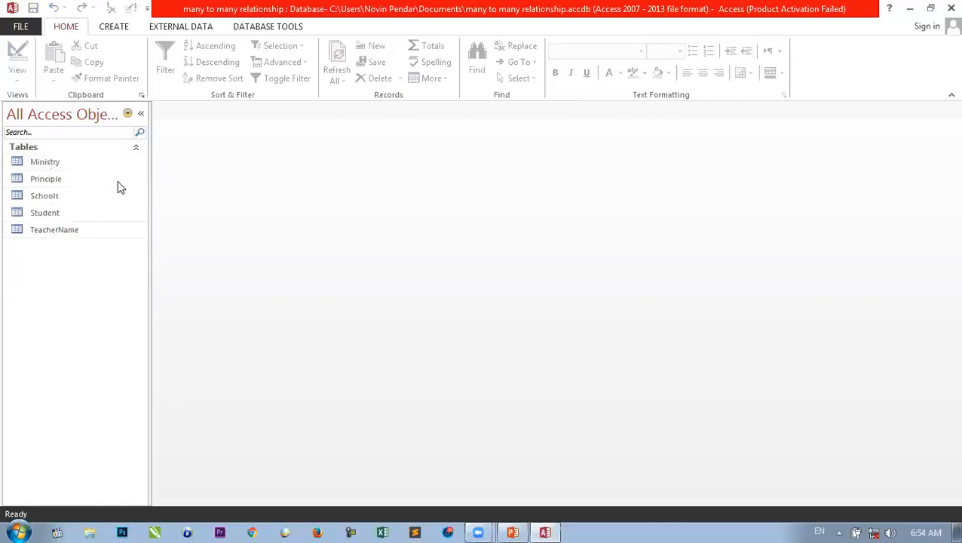
- Open Relationships from Database Tools, hide the three MSys system tables, and open Show Table
left_click(260, 28)
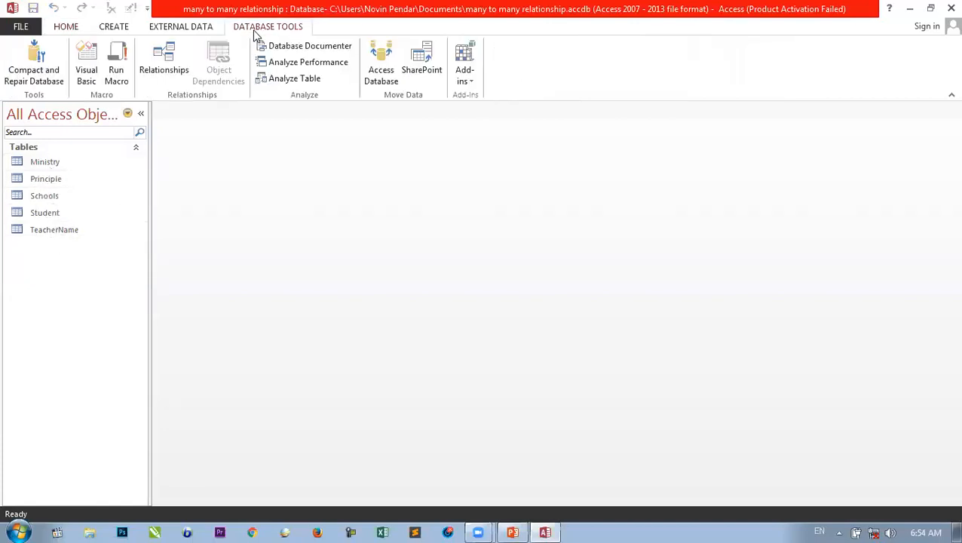
left_click(161, 78)
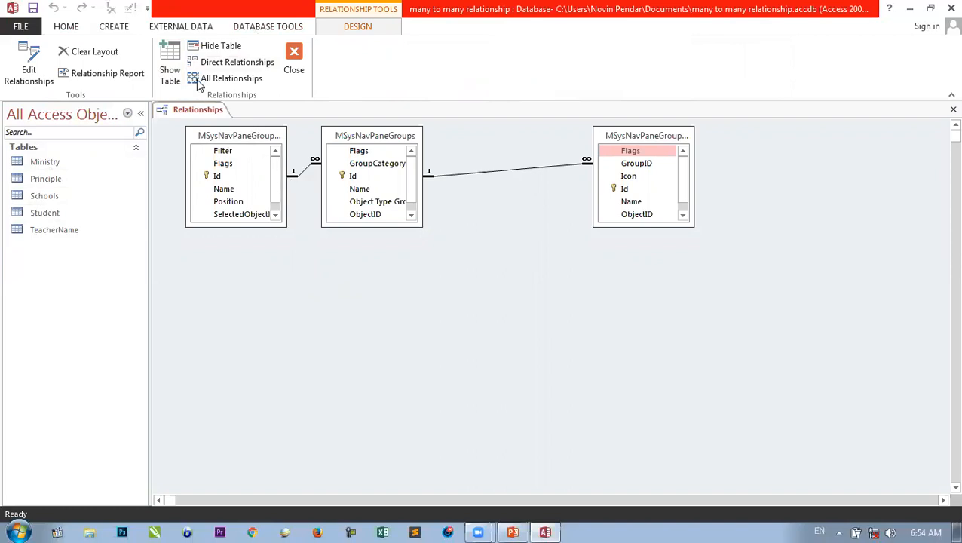
right_click(255, 144)
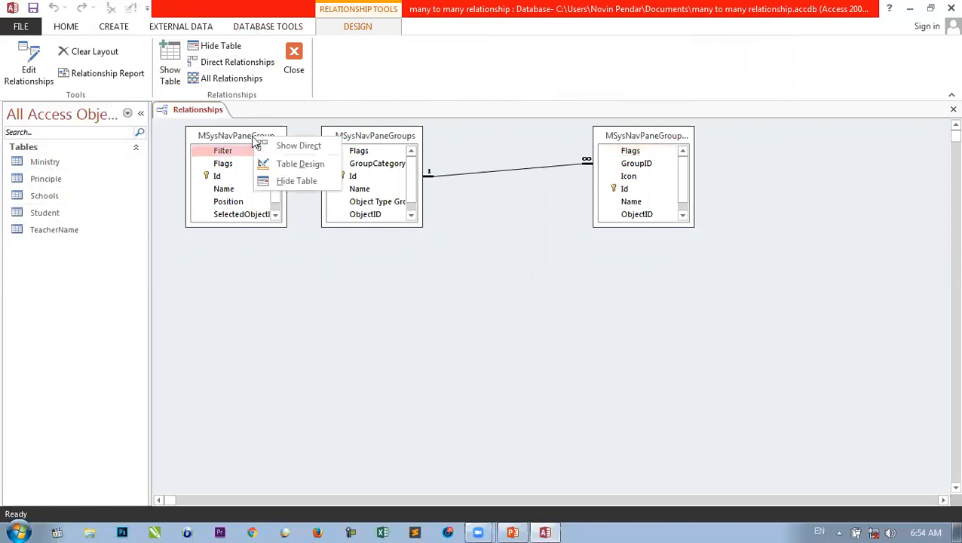
left_click(287, 181)
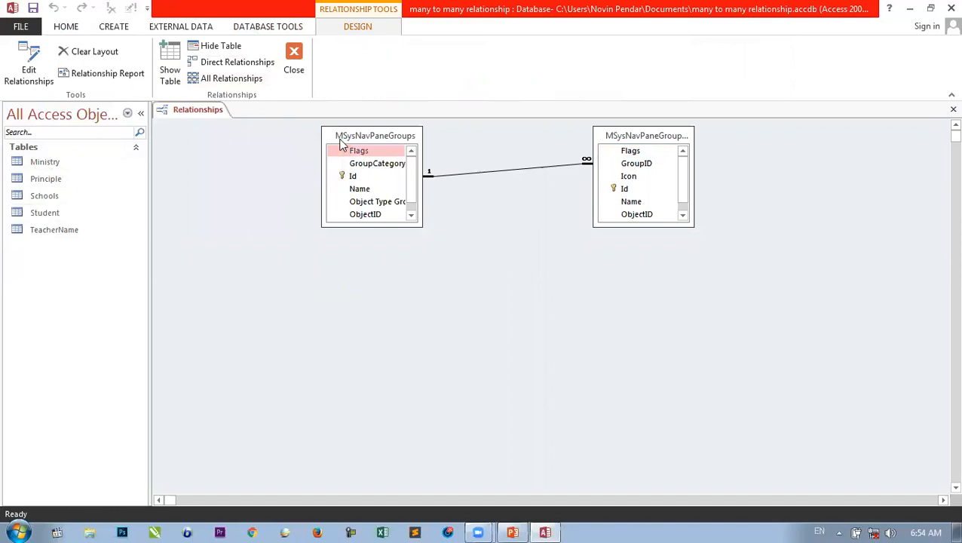
right_click(345, 140)
left_click(377, 178)
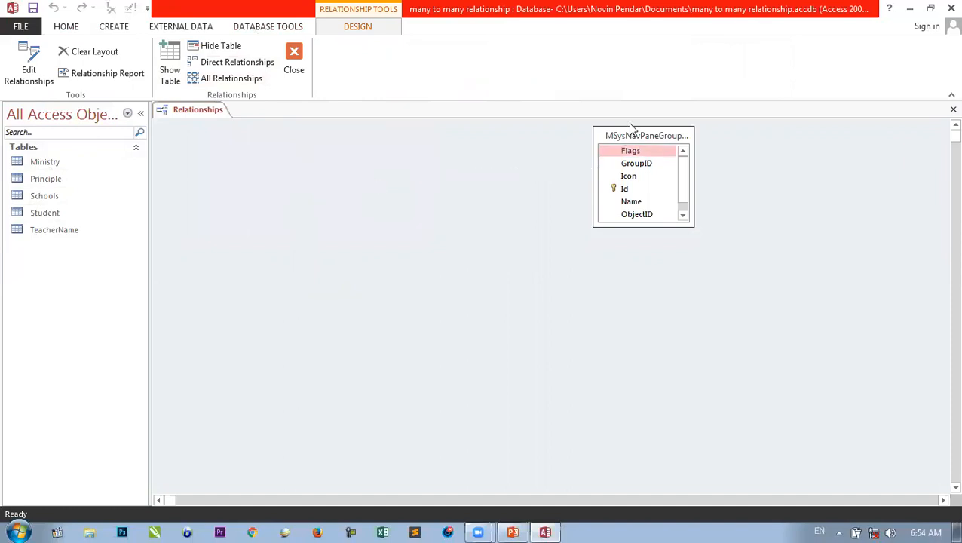
right_click(625, 137)
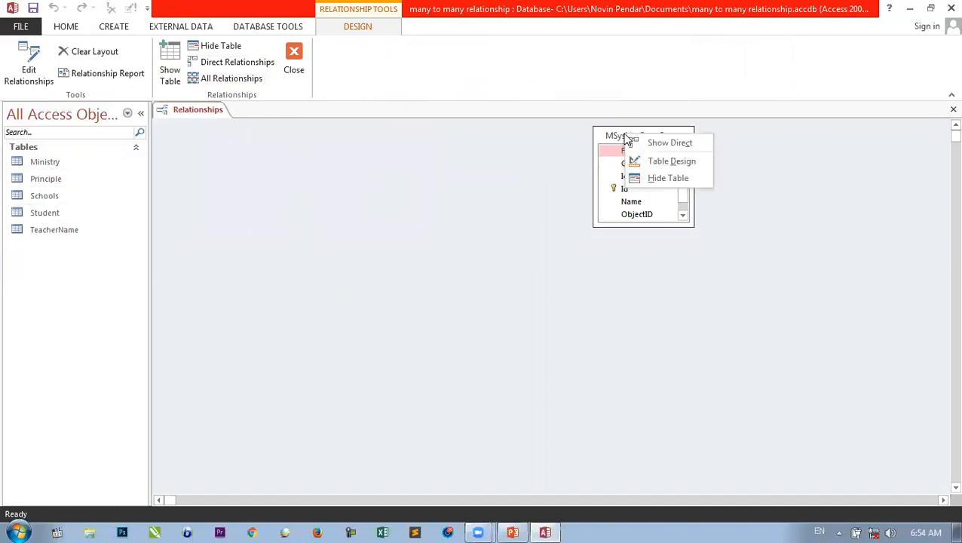
left_click(657, 179)
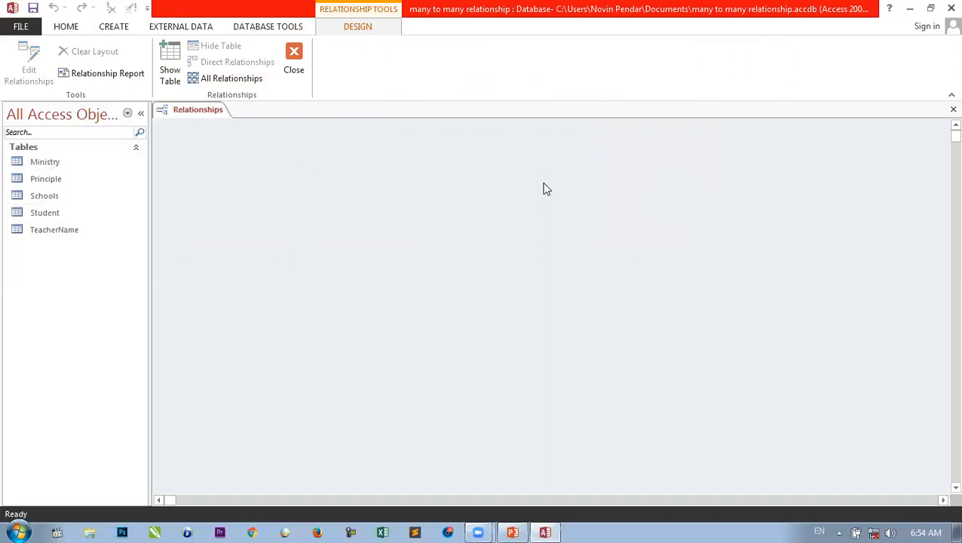
left_click(170, 70)
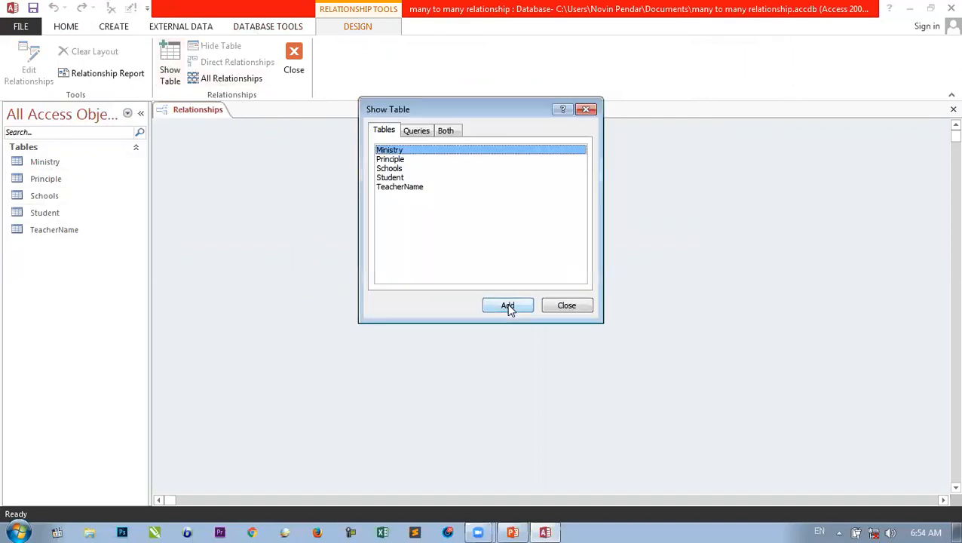
- Add all five tables from the Show Table list to the layout
left_click_drag(421, 198, 400, 153)
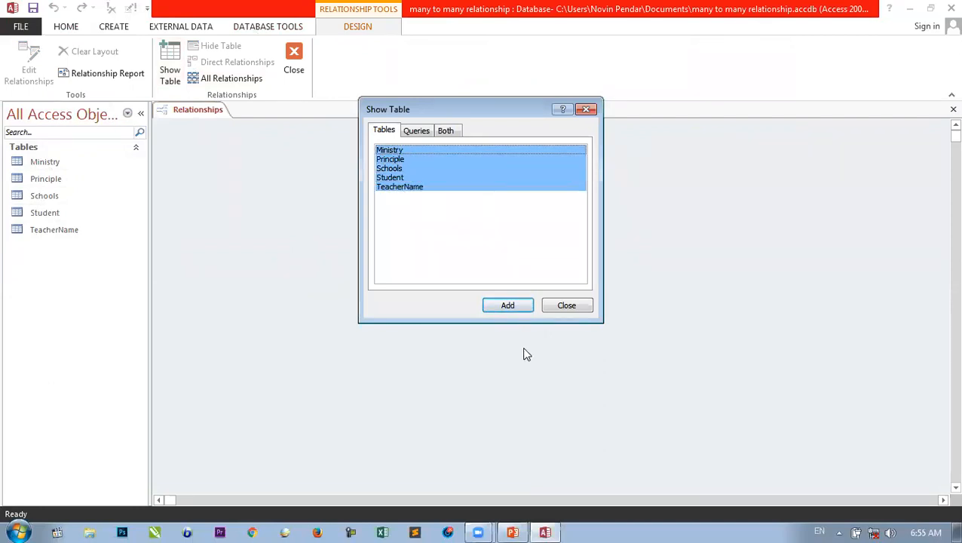
left_click(507, 305)
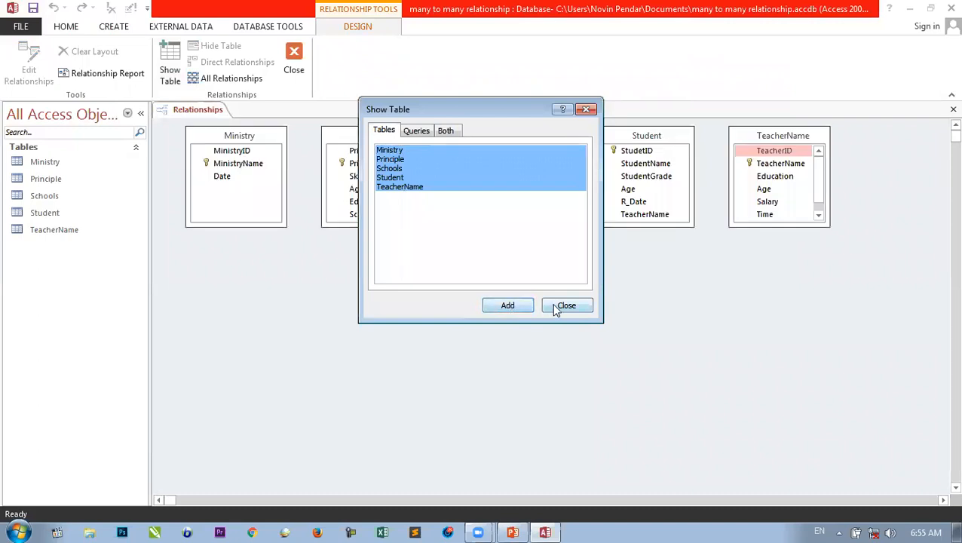
left_click(562, 304)
- Arrange the tables left to right: Ministry, Schools, Principle, TeacherName, Student
left_click_drag(268, 137, 270, 136)
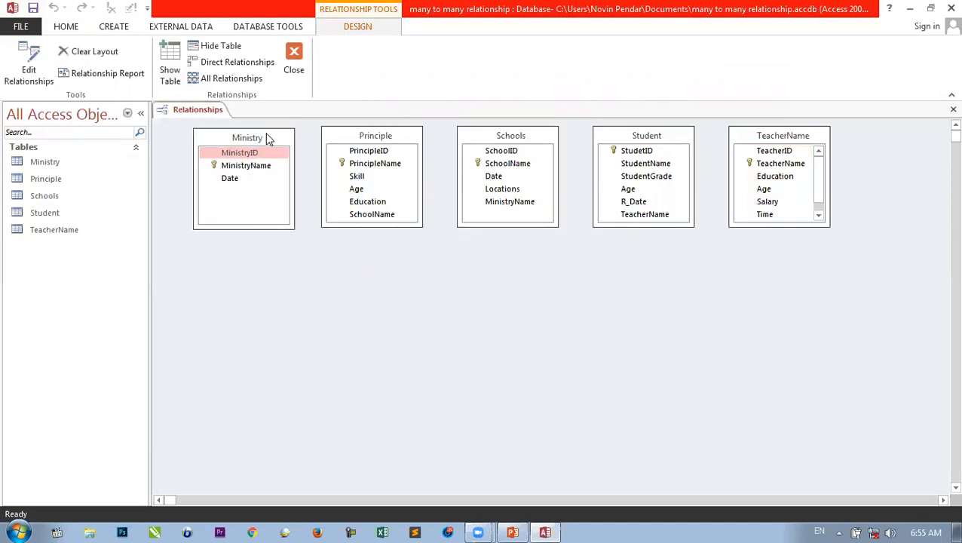
left_click_drag(336, 136, 464, 297)
left_click_drag(511, 136, 381, 138)
left_click_drag(466, 289, 471, 135)
left_click_drag(596, 133, 745, 305)
left_click_drag(769, 140, 618, 140)
left_click_drag(763, 306, 763, 294)
left_click_drag(763, 177, 747, 146)
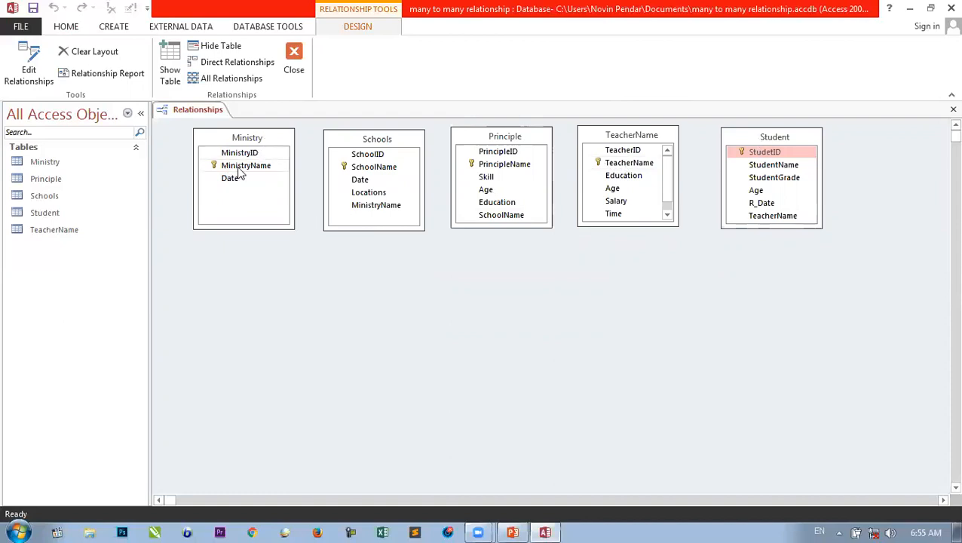
- Link Ministry to Schools on MinistryName with referential integrity and cascading updates and deletes
left_click_drag(245, 166, 378, 210)
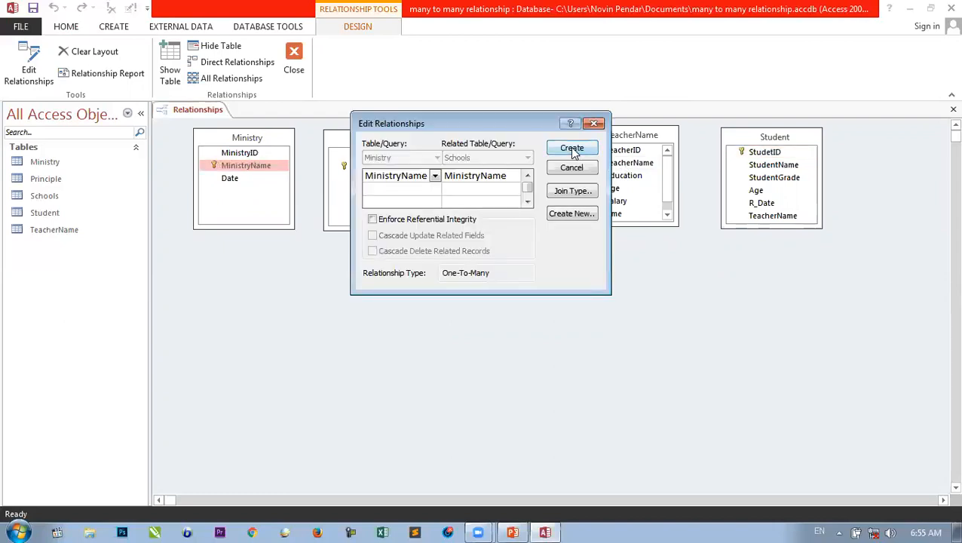
left_click(417, 220)
left_click(412, 236)
left_click(417, 251)
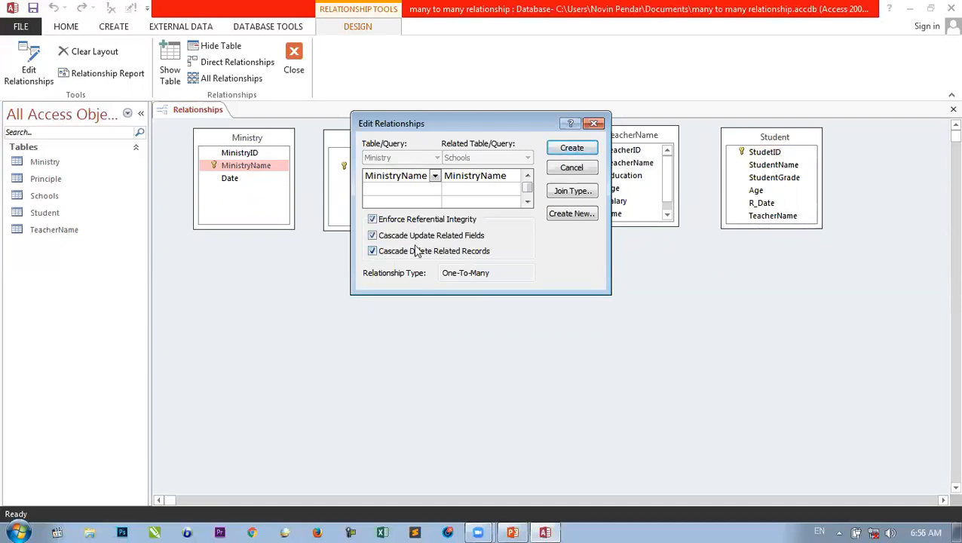
left_click_drag(492, 120, 418, 206)
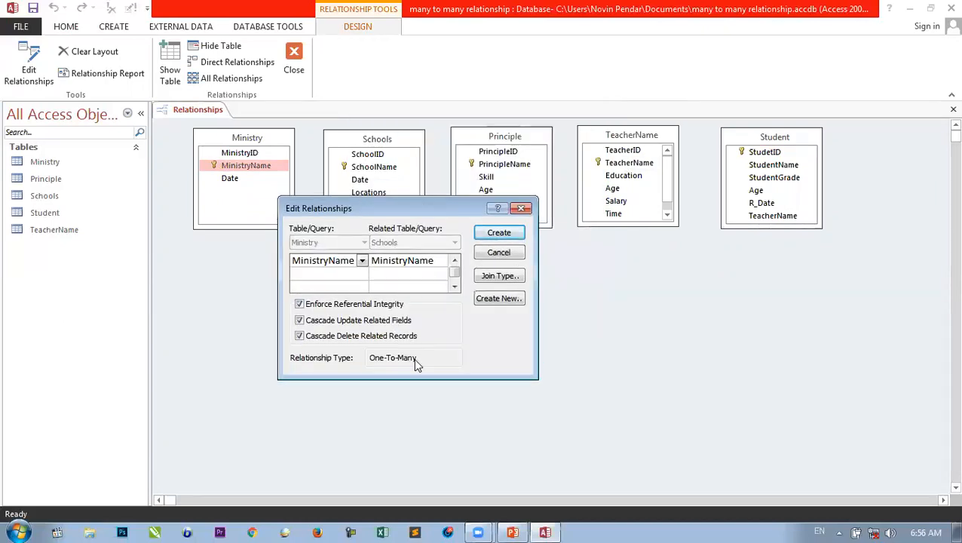
left_click(485, 234)
- Link Schools to Principle on SchoolName with referential integrity and cascading updates and deletes
mouse_move(274, 138)
left_mouse_down()
mouse_move(269, 150)
mouse_move(257, 141)
left_mouse_up()
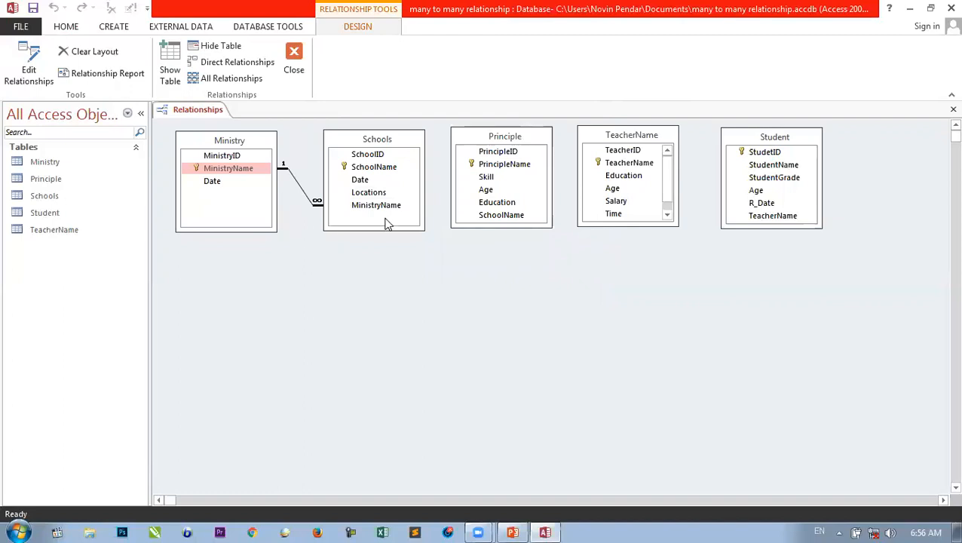
left_click_drag(359, 139, 325, 153)
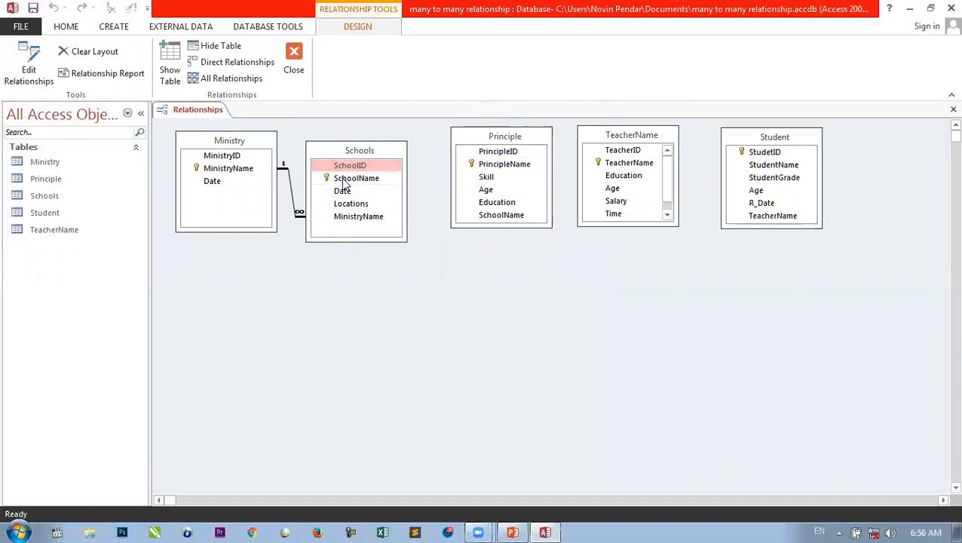
left_click_drag(343, 185, 496, 218)
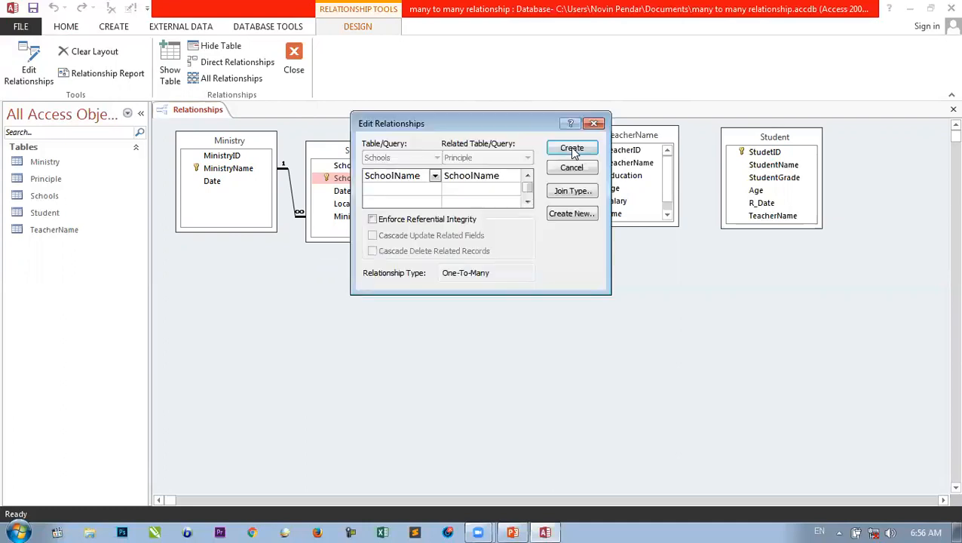
left_click(430, 220)
left_click(428, 238)
left_click(426, 255)
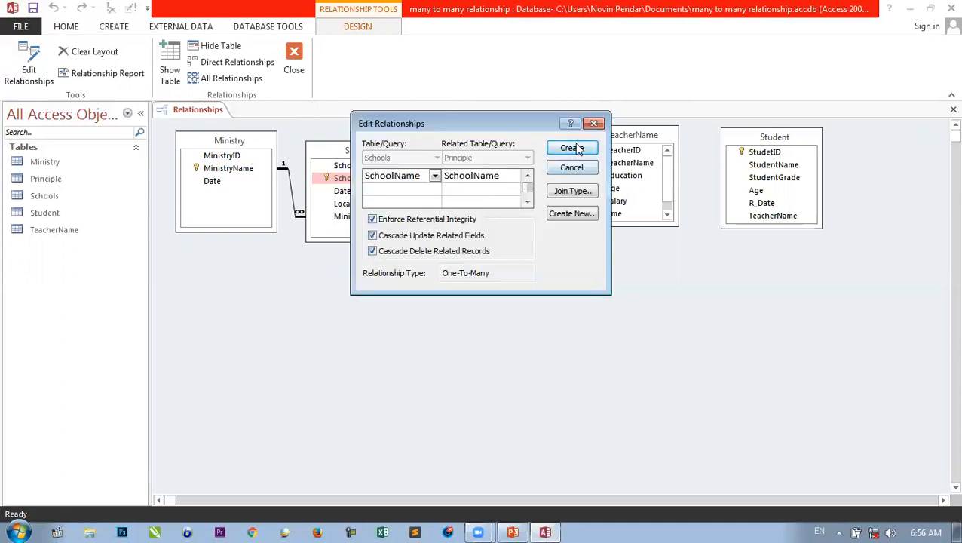
left_click(575, 148)
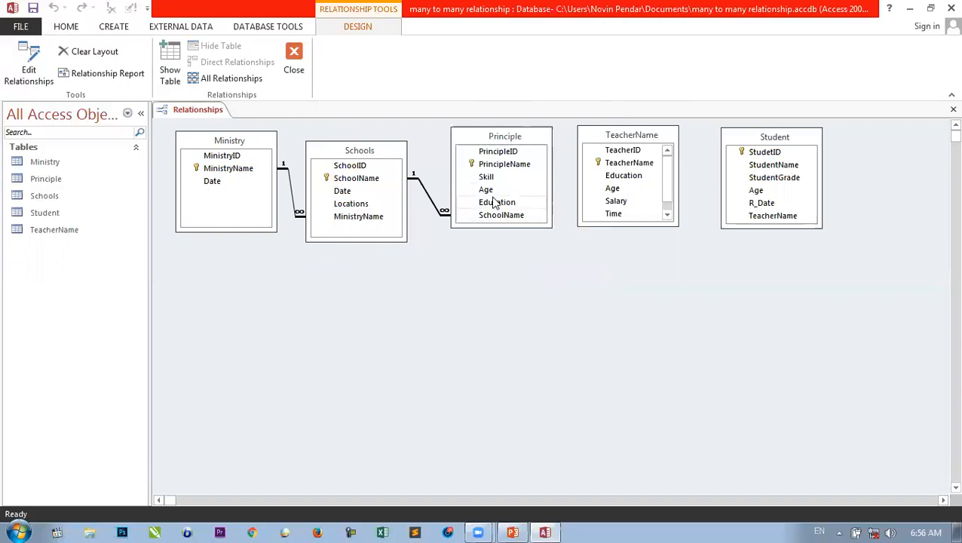
left_click_drag(491, 165, 616, 215)
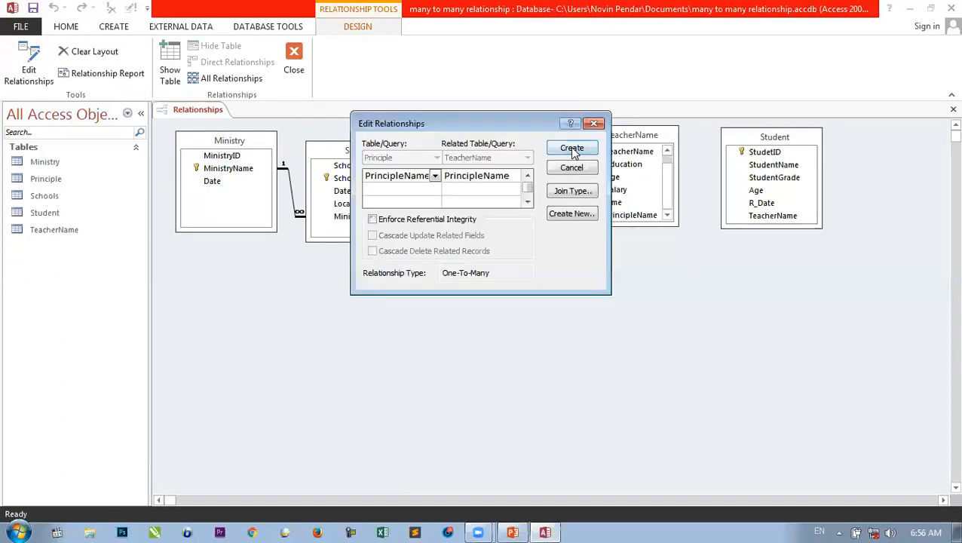
- Create the Principle–TeacherName link with referential integrity and cascading updates and deletes
left_click(428, 219)
left_click(426, 238)
left_click(428, 254)
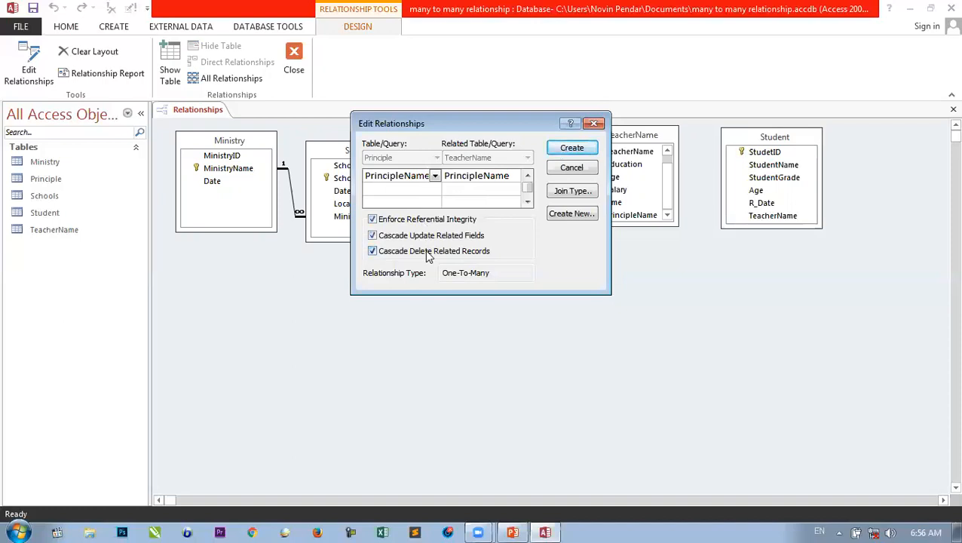
left_click(566, 148)
- Rearrange the tables and link TeacherName to Student with referential integrity and cascades
left_click_drag(590, 136, 605, 242)
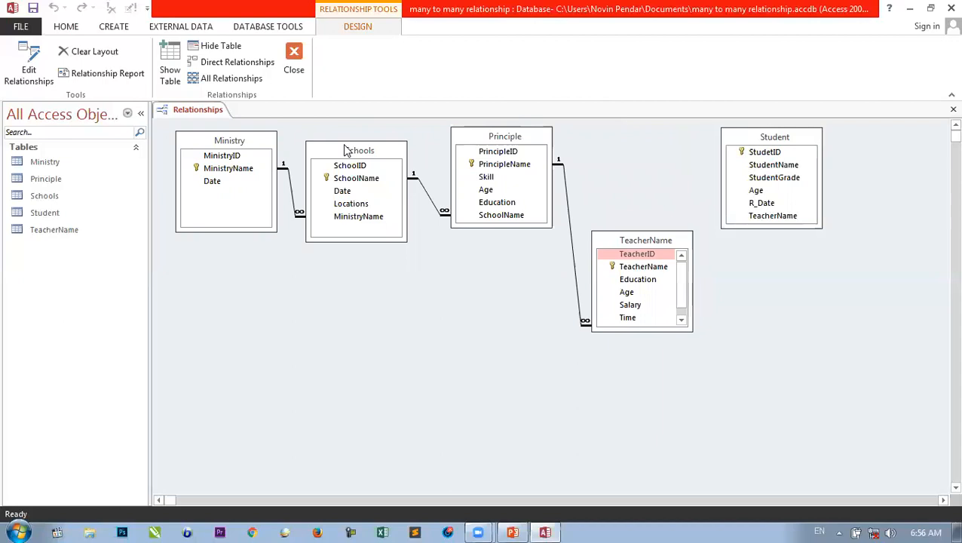
left_click_drag(243, 149, 249, 299)
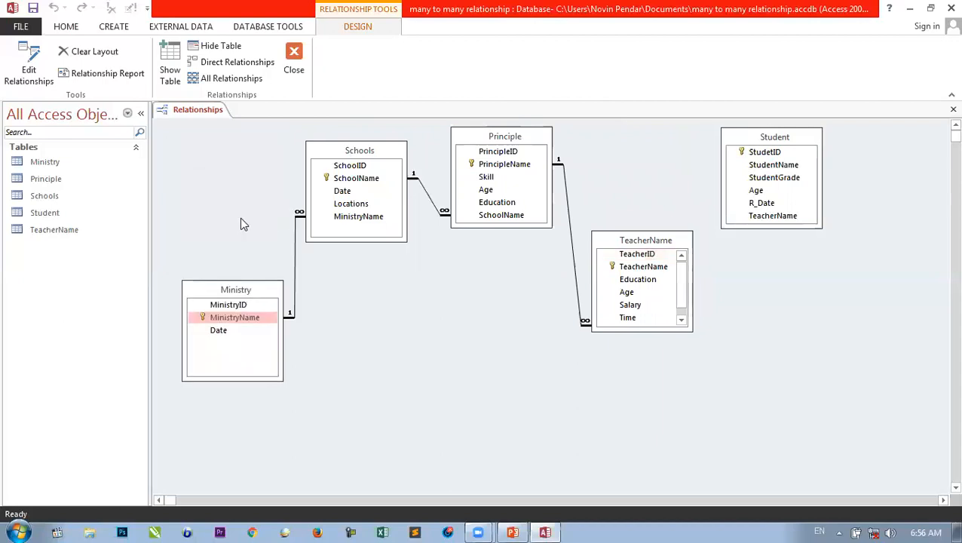
left_click_drag(241, 223, 238, 159)
left_click_drag(315, 150, 331, 277)
left_click_drag(637, 242, 636, 262)
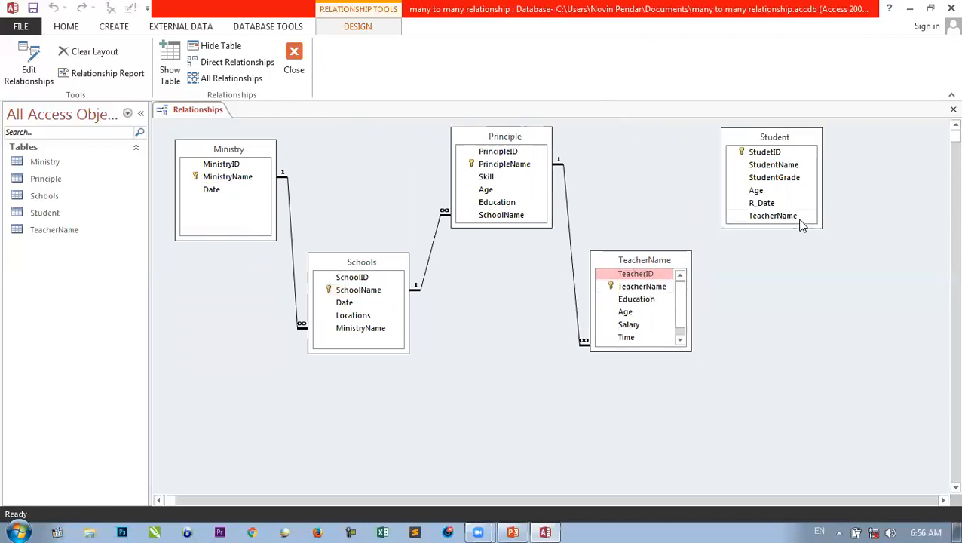
left_click(641, 285)
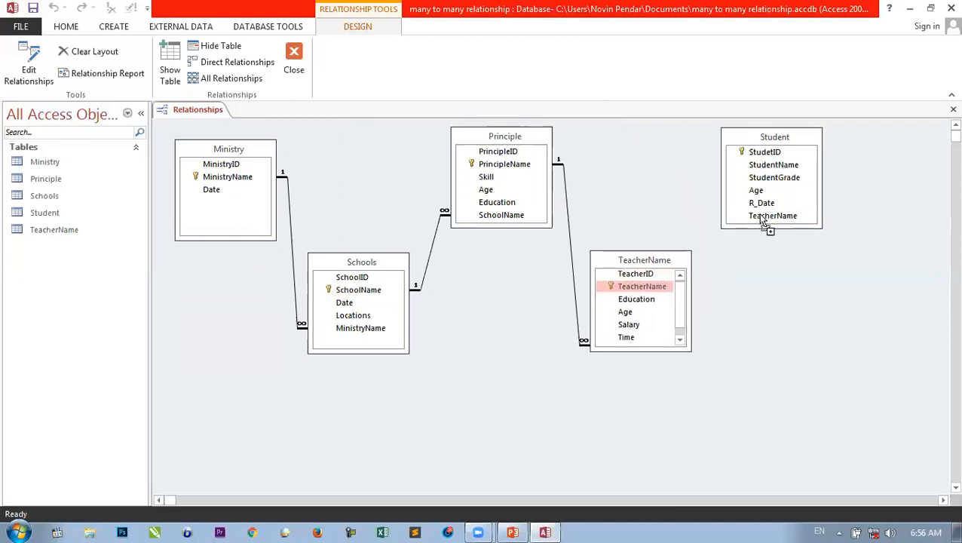
left_click(377, 219)
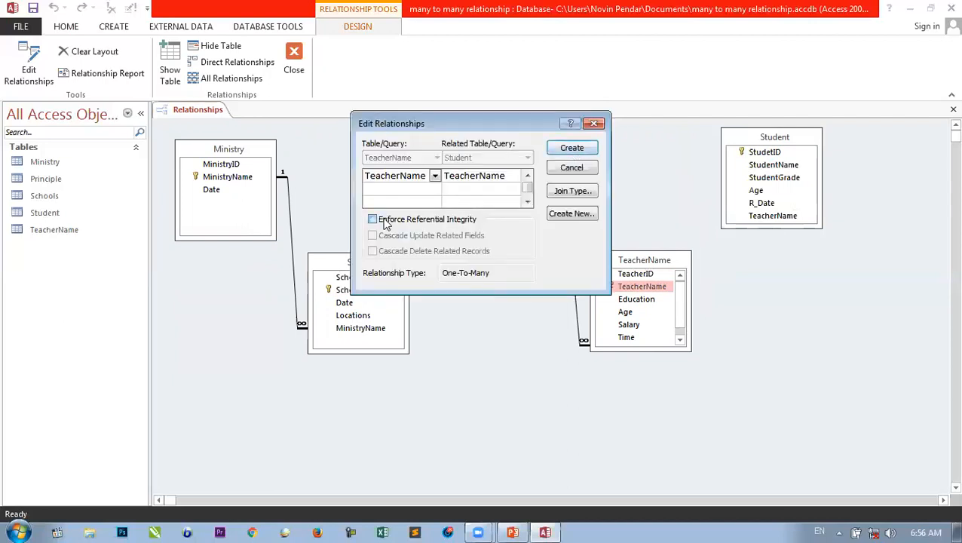
left_click(403, 236)
left_click(398, 252)
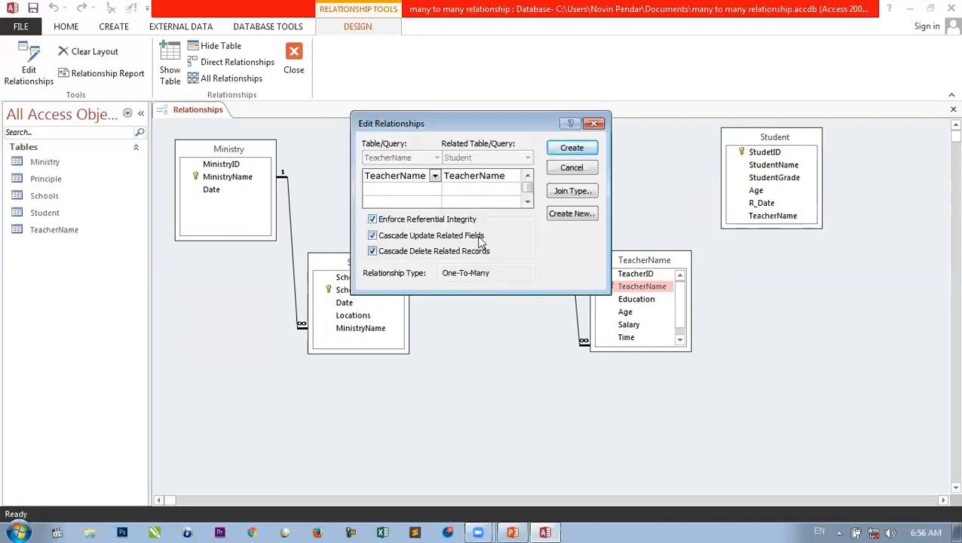
left_click(571, 149)
- Nudge the Student and TeacherName boxes, then close and save the relationships layout
left_click_drag(737, 140, 762, 142)
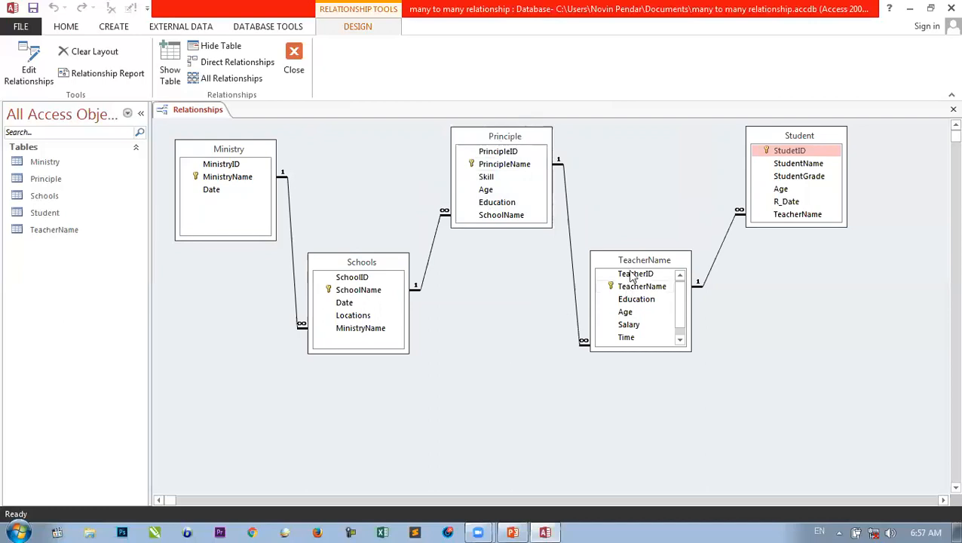
mouse_move(621, 260)
left_mouse_down()
mouse_move(634, 269)
mouse_move(624, 267)
left_mouse_up()
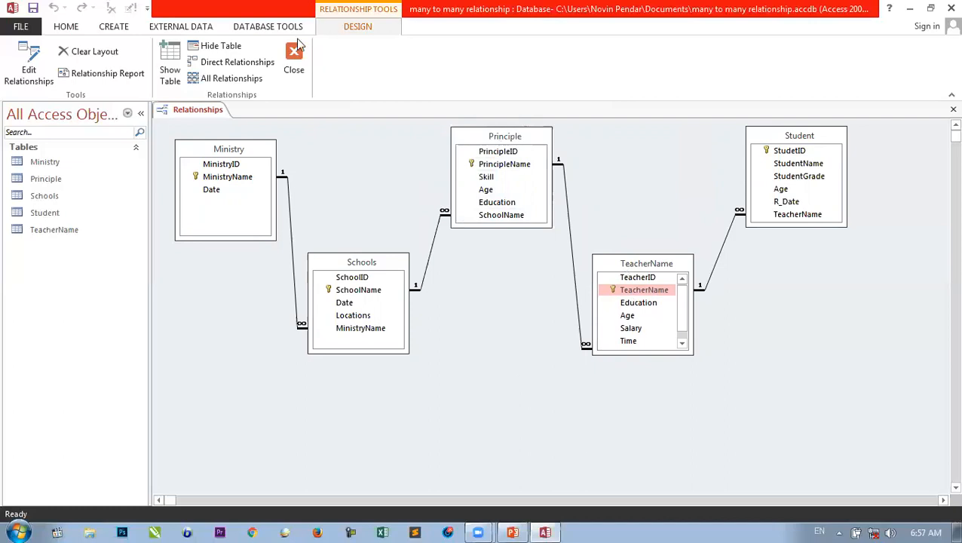
left_click(294, 62)
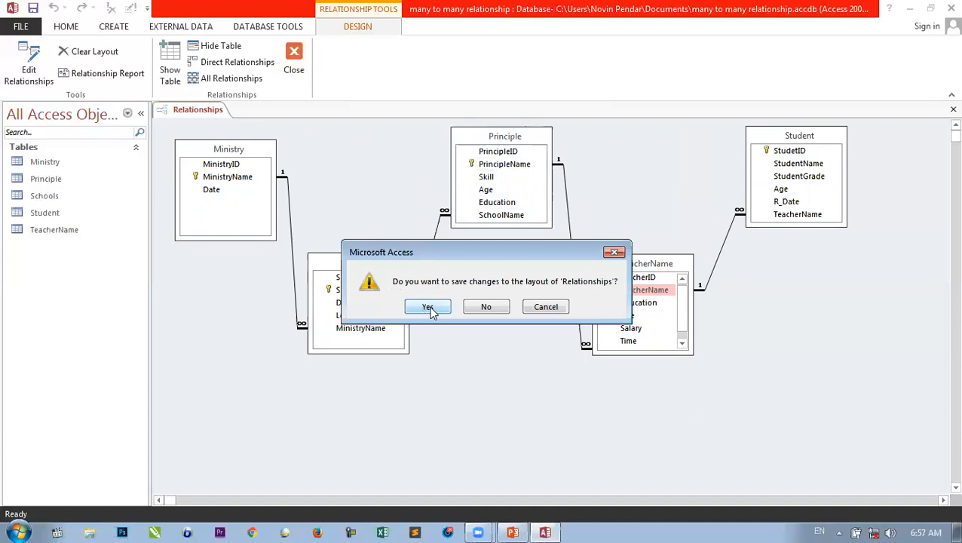
left_click(428, 309)
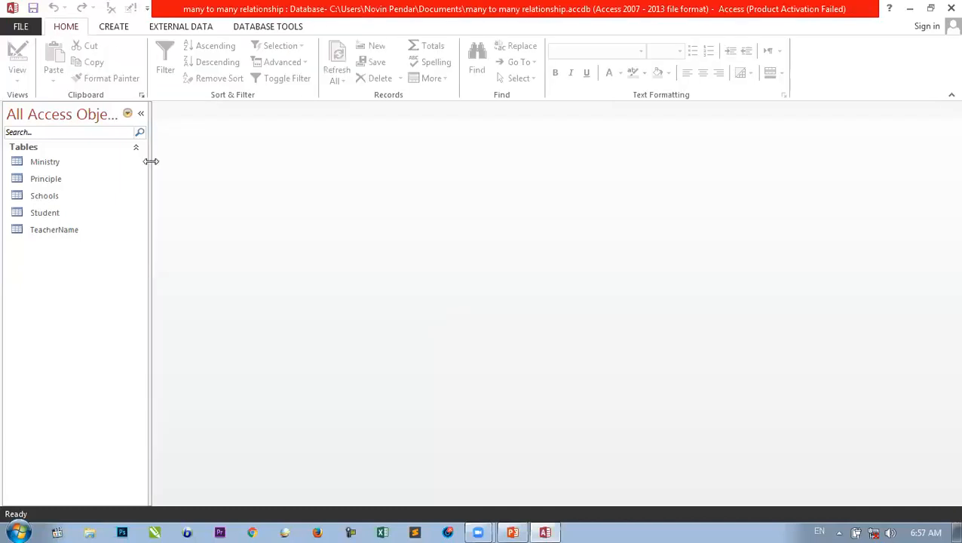
- Enter 'Ministry of Education' and 'Ministry of Defence' as MinistryName records in the Ministry table
double_click(60, 163)
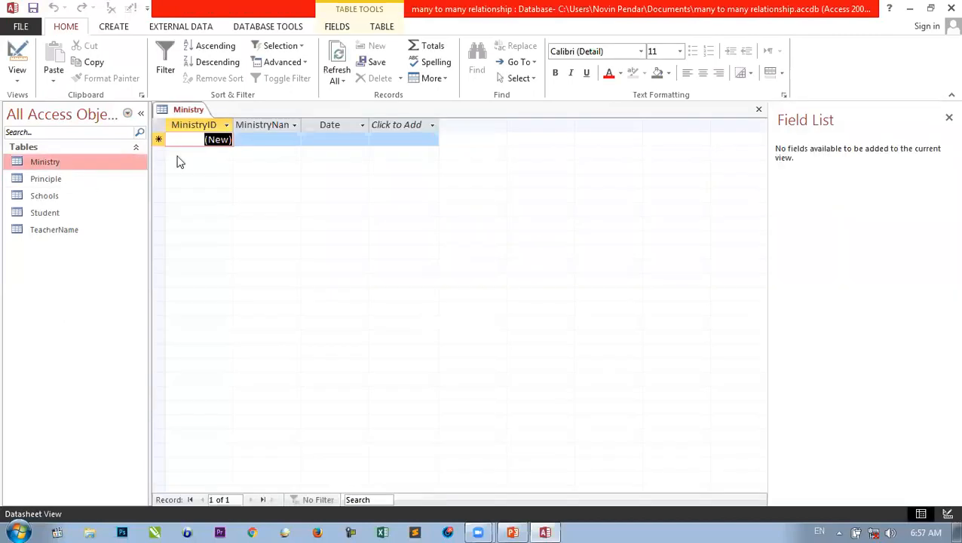
left_click(253, 141)
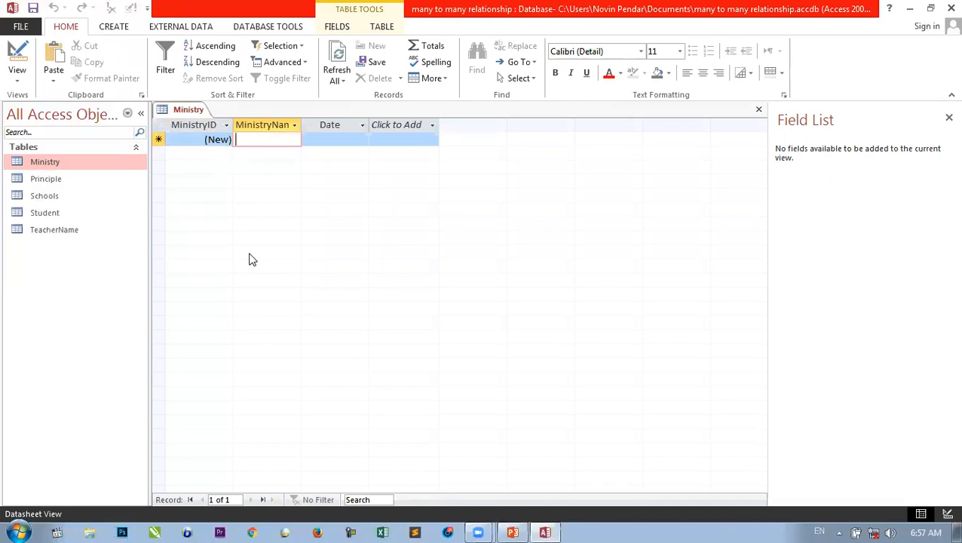
type("ini")
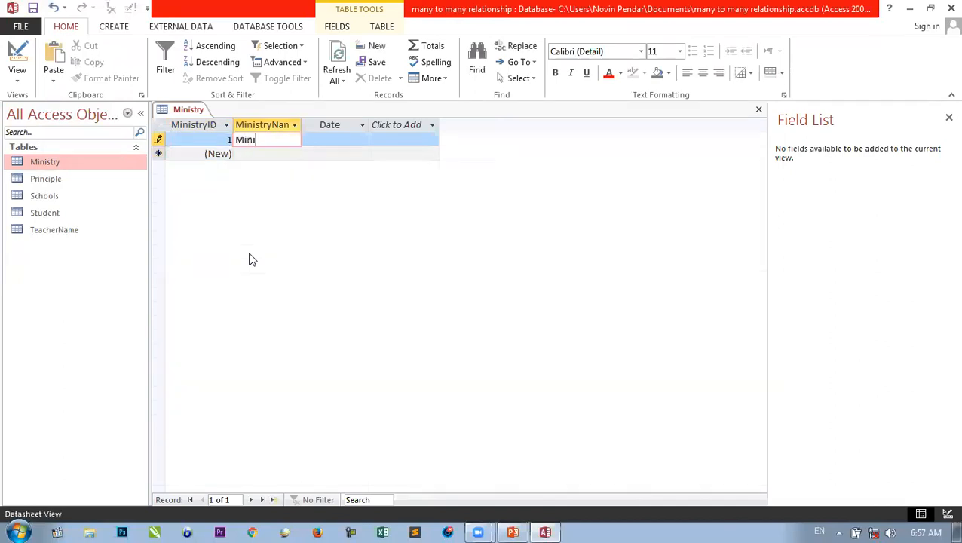
type("nistry of Education")
key("Tab")
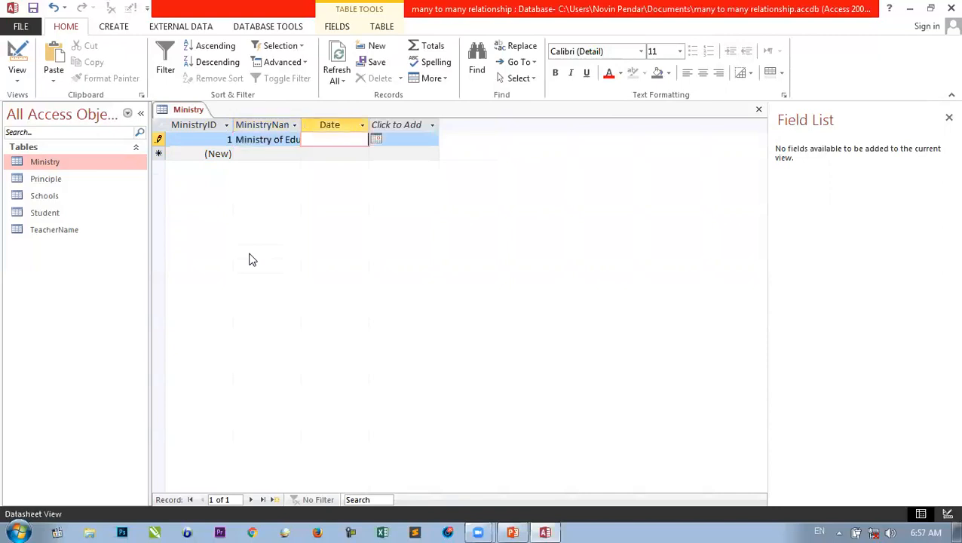
key("Down")
key("shift+Tab")
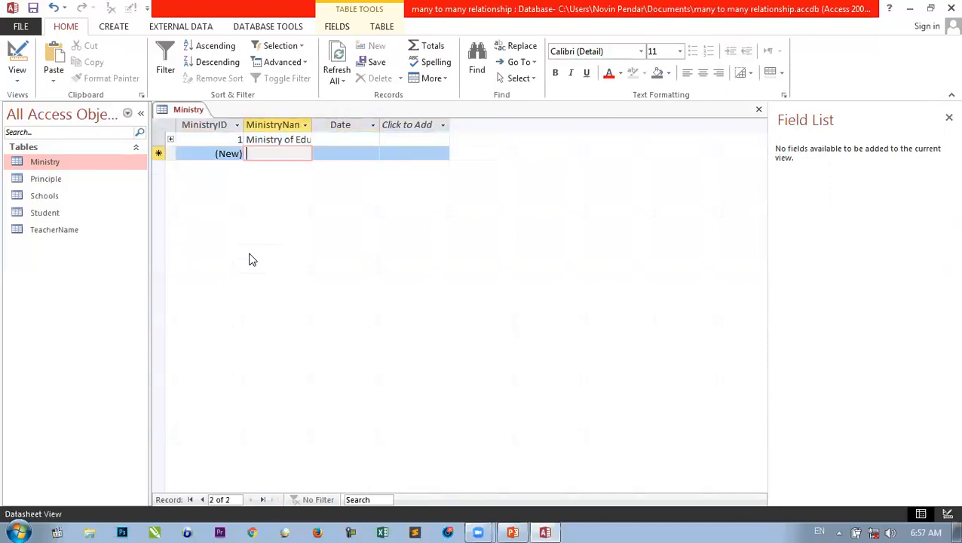
type("M")
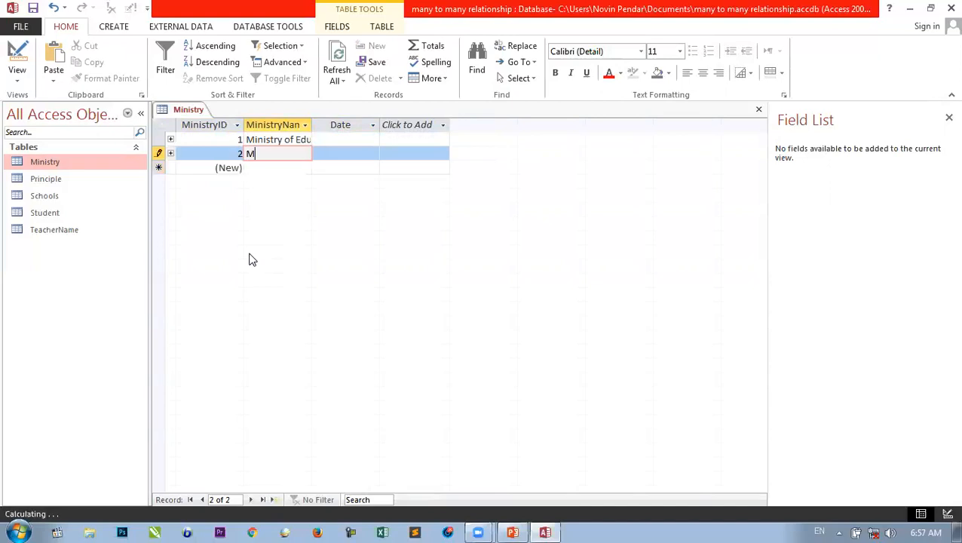
type("inistry of")
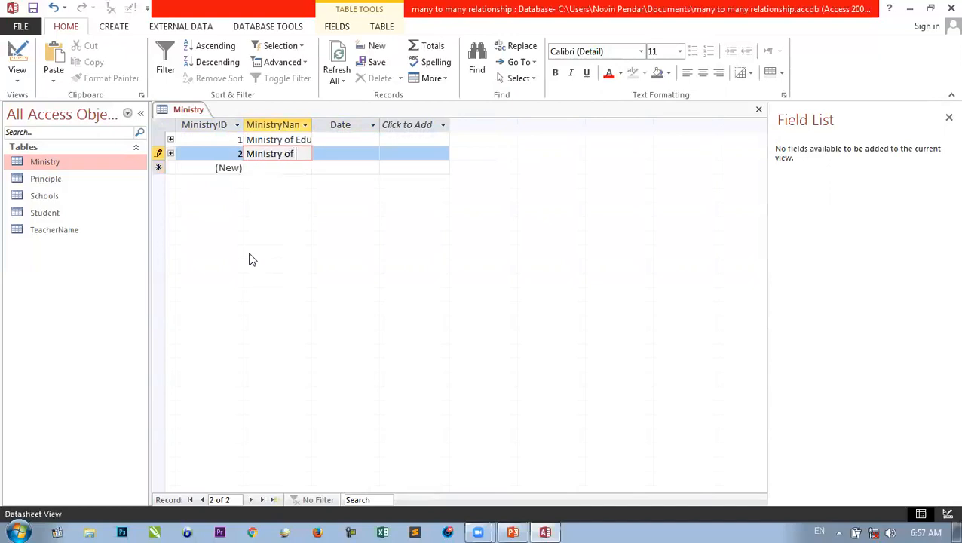
type(" Defence")
key("Tab")
key("Down")
key("Left")
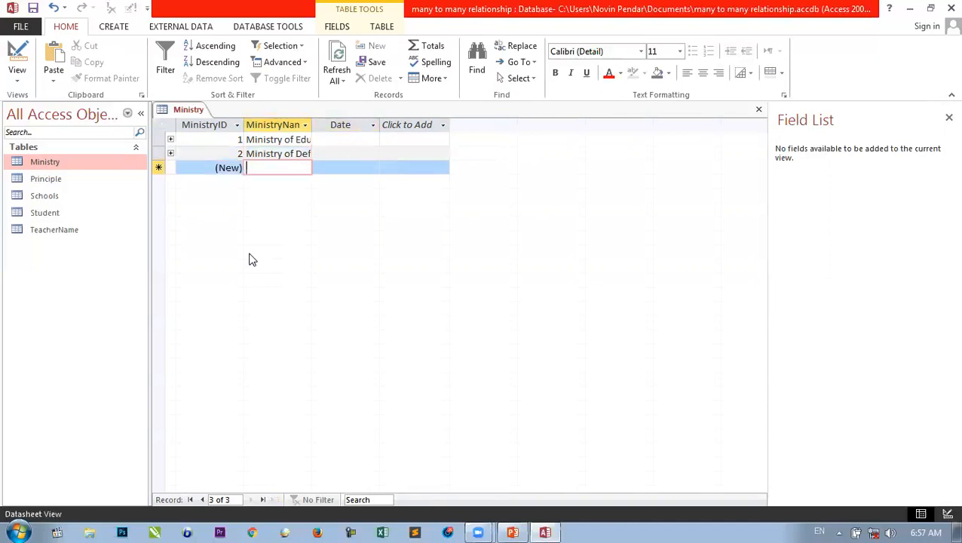
key("Up")
key("Up")
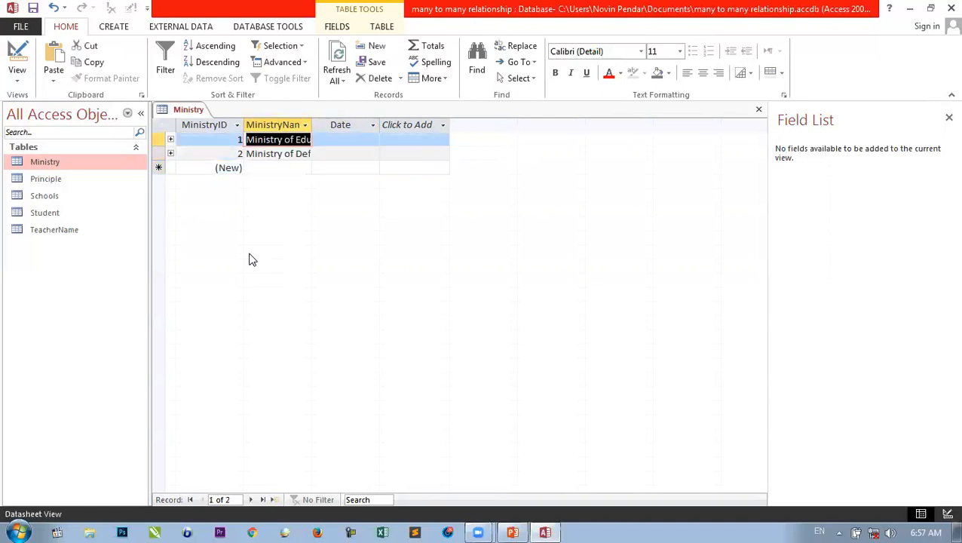
- Expand Ministry of Education and add schools Kardan, Zarghona and Habibia
left_click(170, 141)
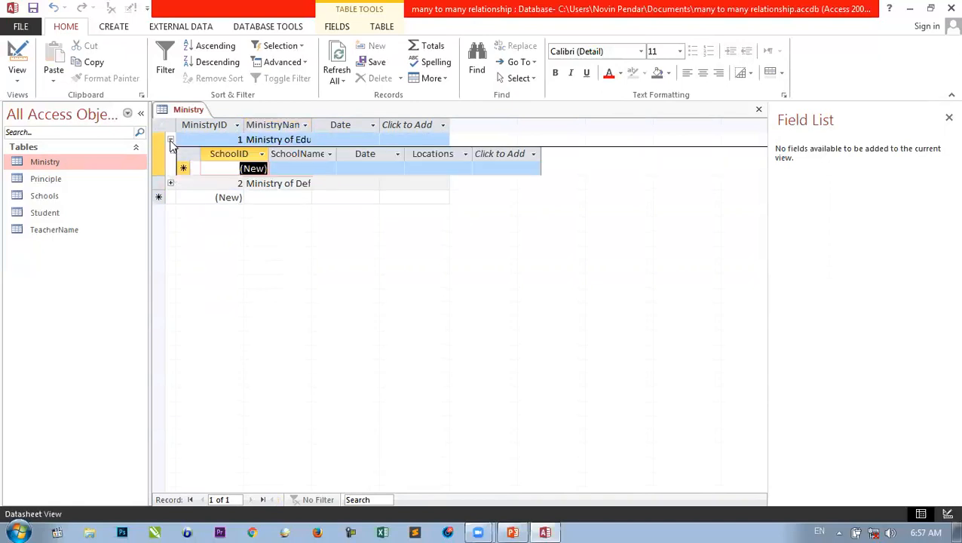
left_click(295, 165)
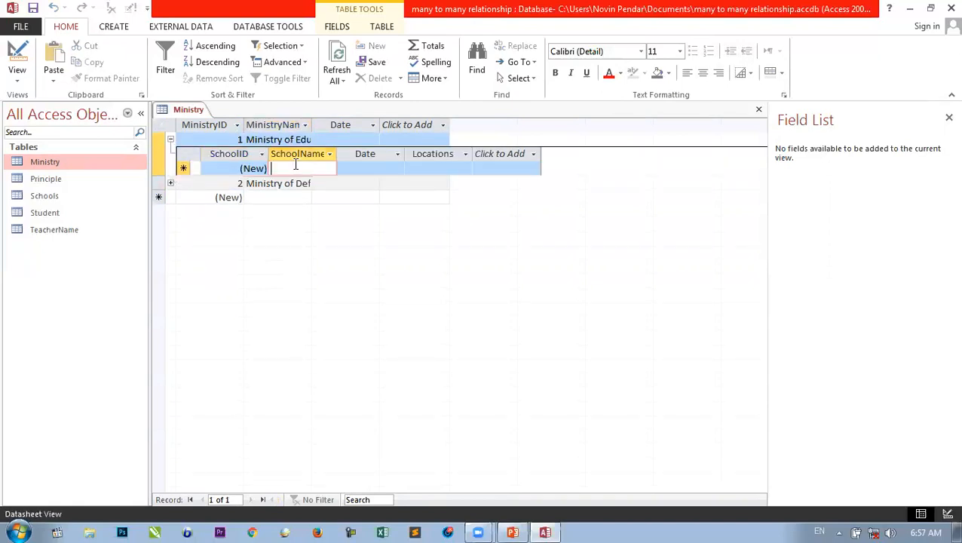
left_click_drag(337, 153, 362, 153)
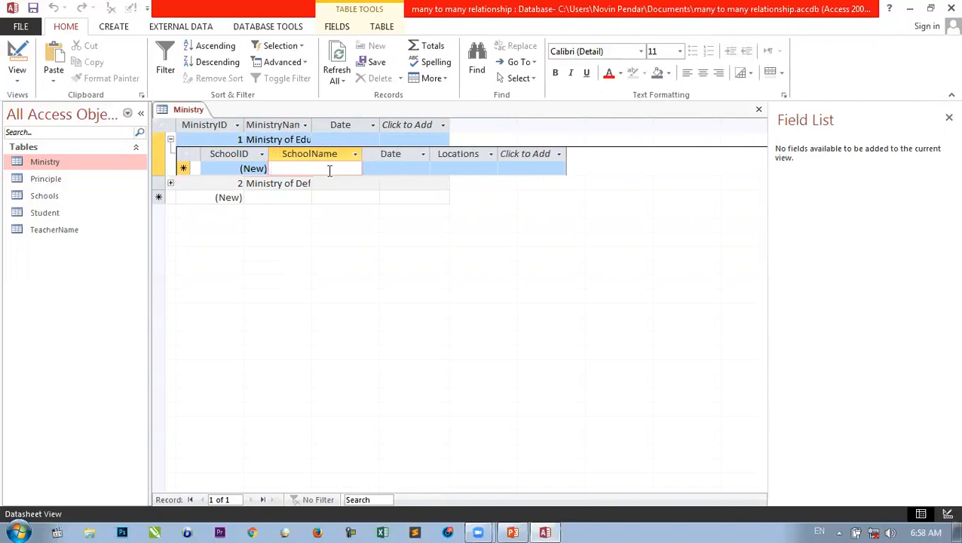
type("Kardan")
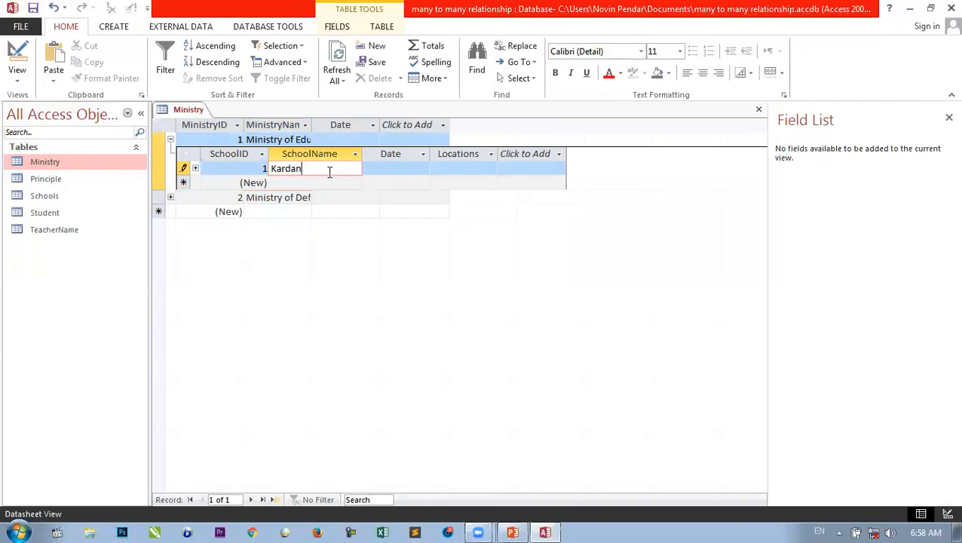
key("Down")
type("Zar")
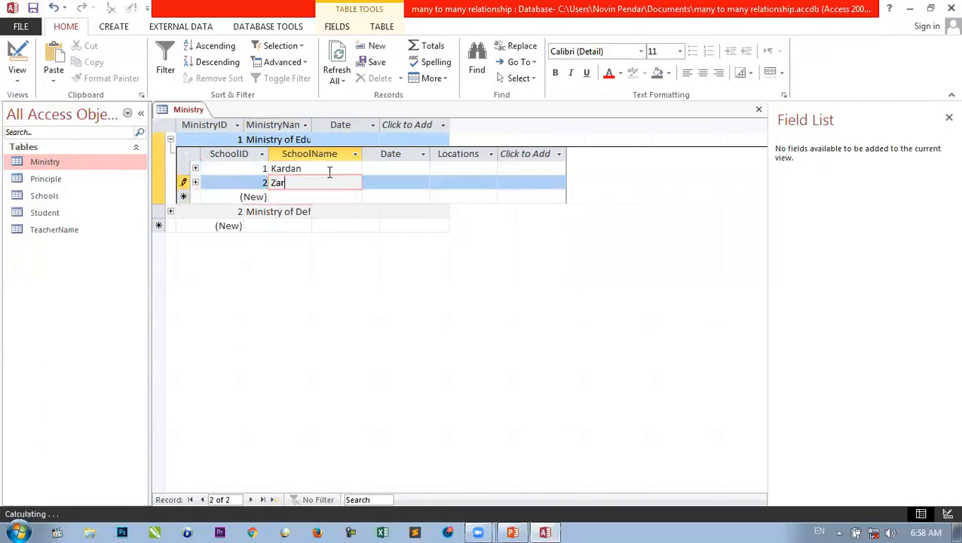
type("ghona")
key("Down")
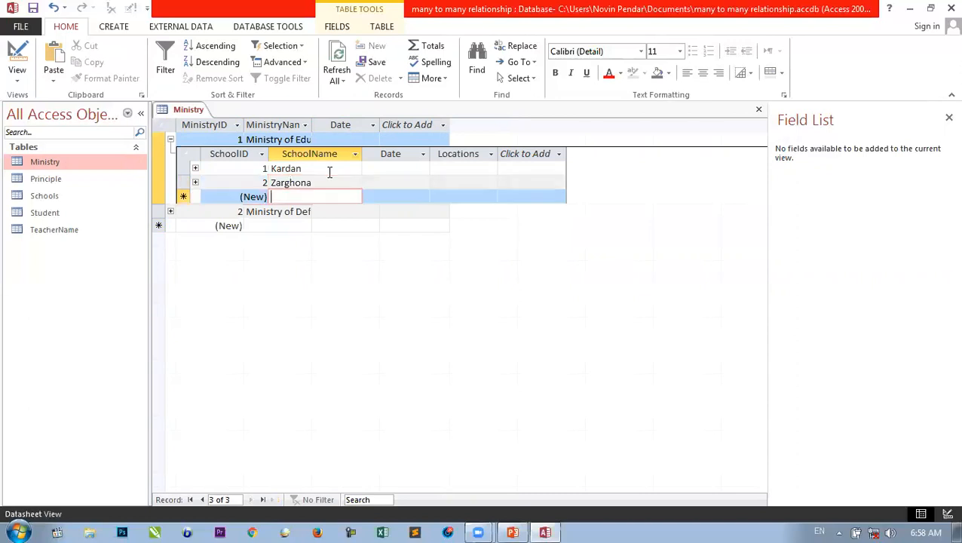
type("Habibia")
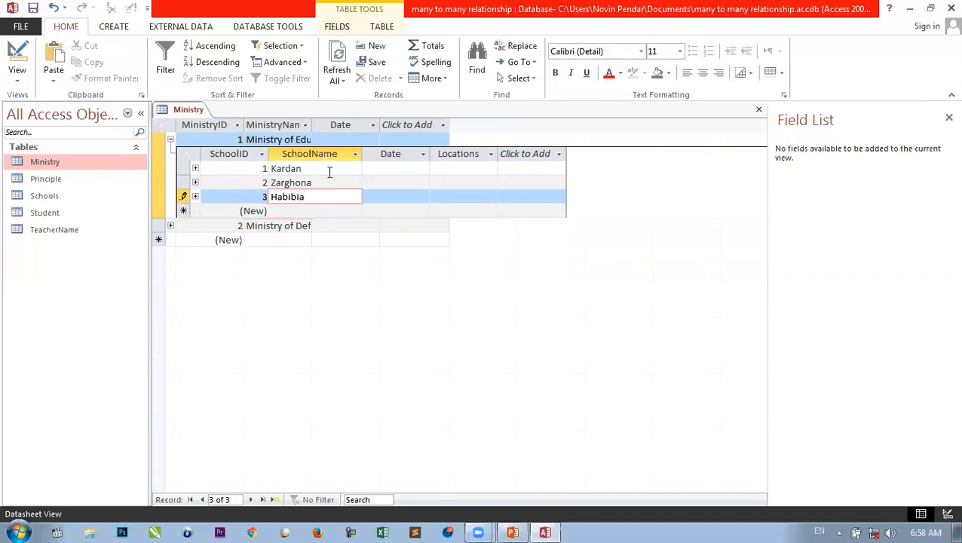
key("Down")
- Enter Timani as Kardan's location
key("Tab")
key("Up")
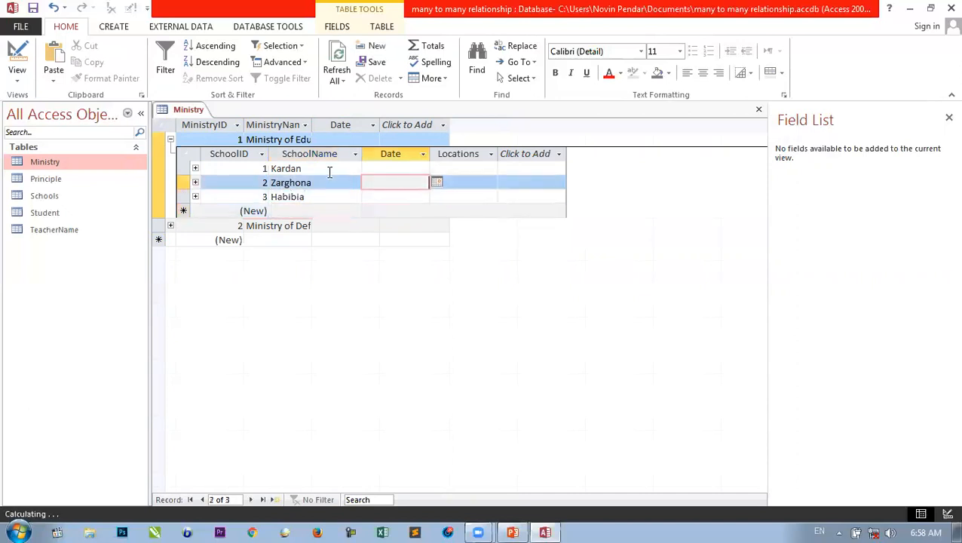
key("Up")
key("Tab")
type("T")
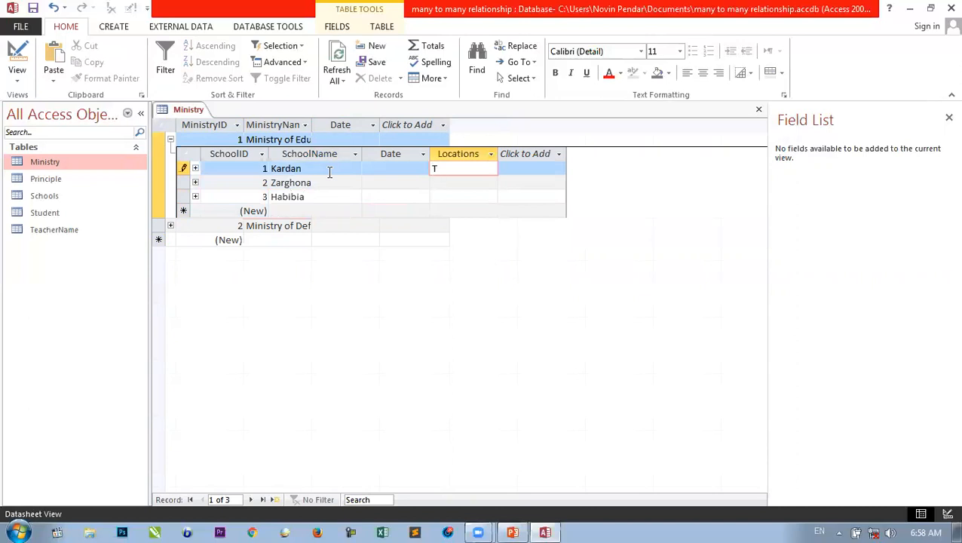
type("imani")
key("Down")
left_click(423, 168)
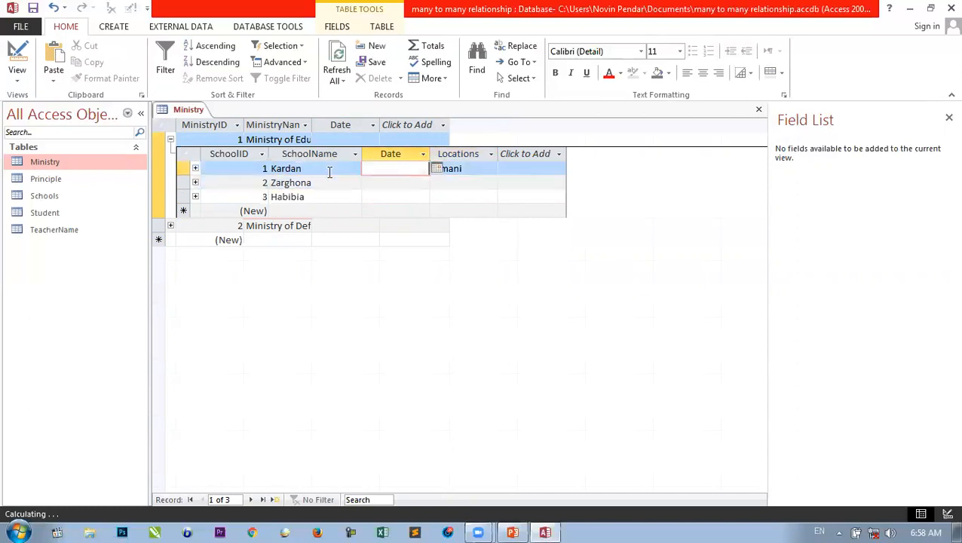
left_click(438, 168)
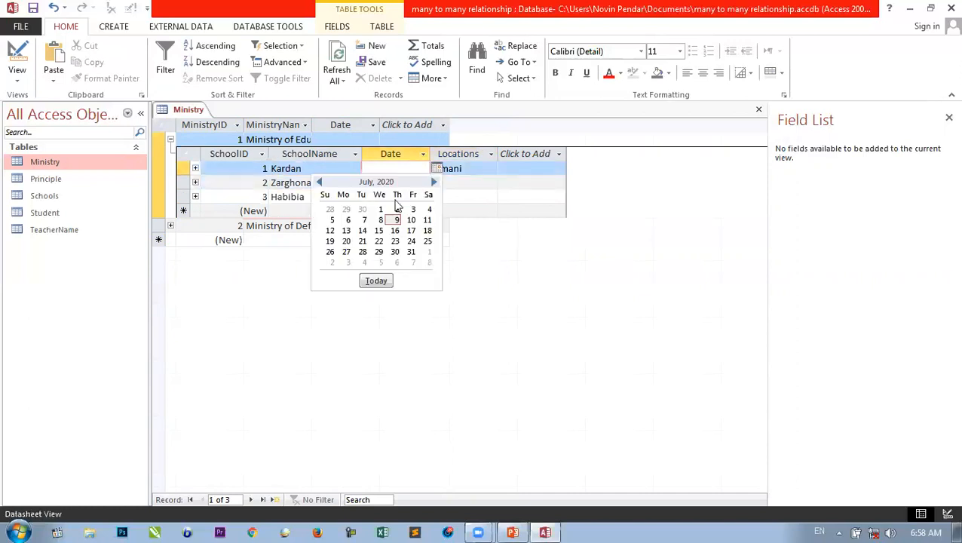
left_click(362, 230)
key("BackSpace")
key("BackSpace")
key("BackSpace")
key("BackSpace")
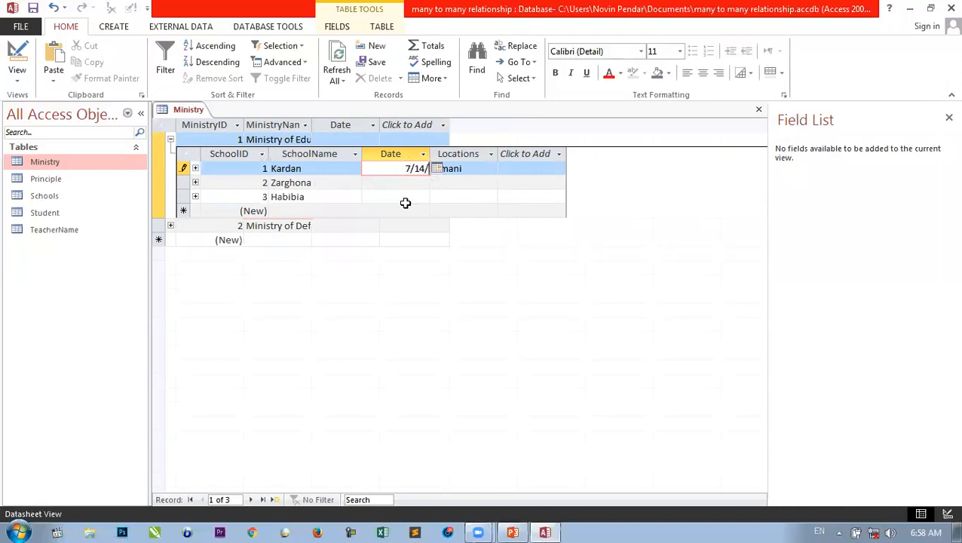
type("2008")
key("BackSpace")
key("BackSpace")
key("BackSpace")
key("BackSpace")
type("1987")
key("Down")
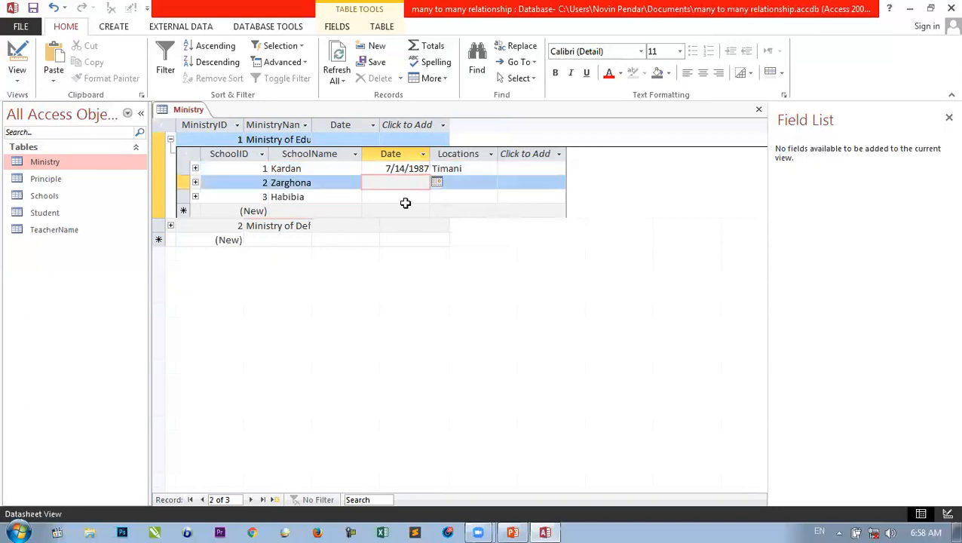
- Return to the Kardan record and expand its Principle subdatasheet
key("Right")
key("Down")
key("Left")
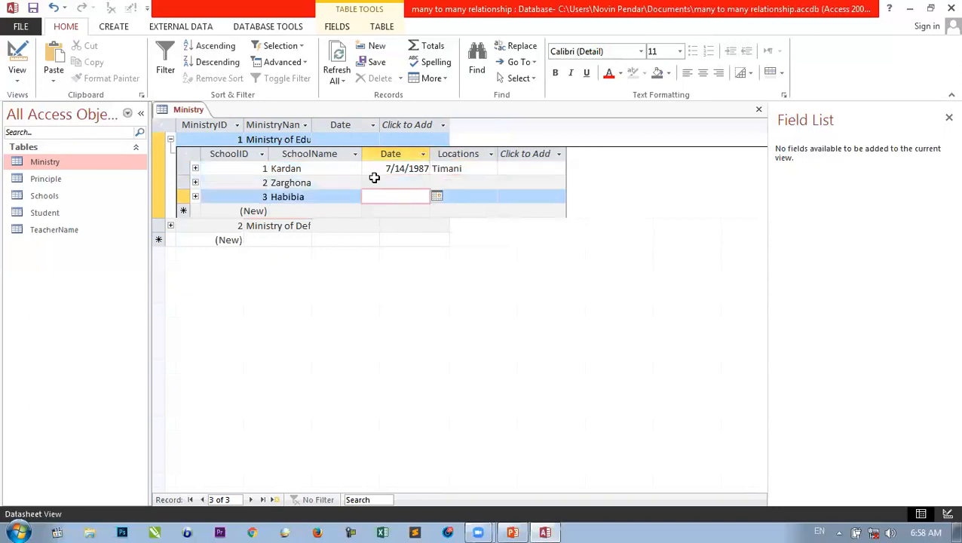
left_click(302, 169)
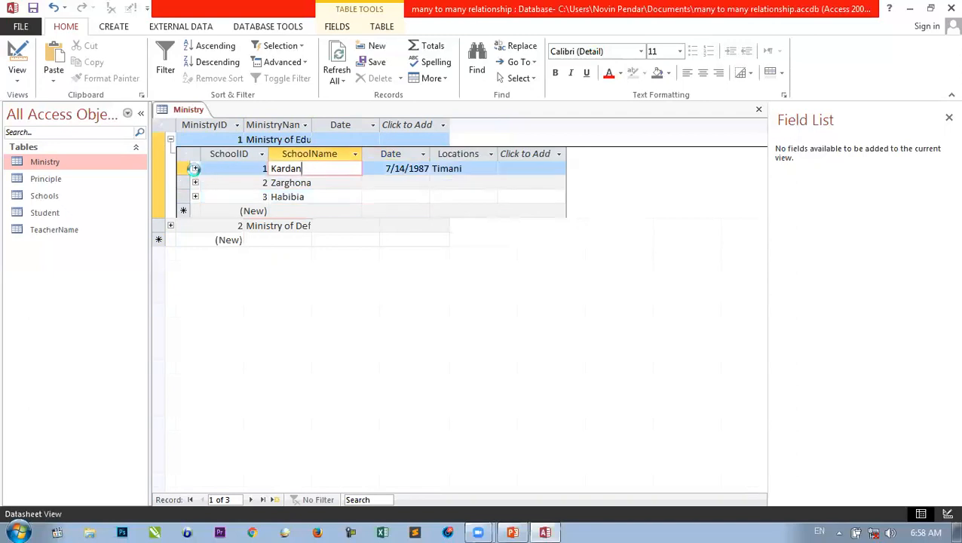
left_click(195, 169)
- Widen PrincipleName and add two principal records under Kardan
left_click(322, 196)
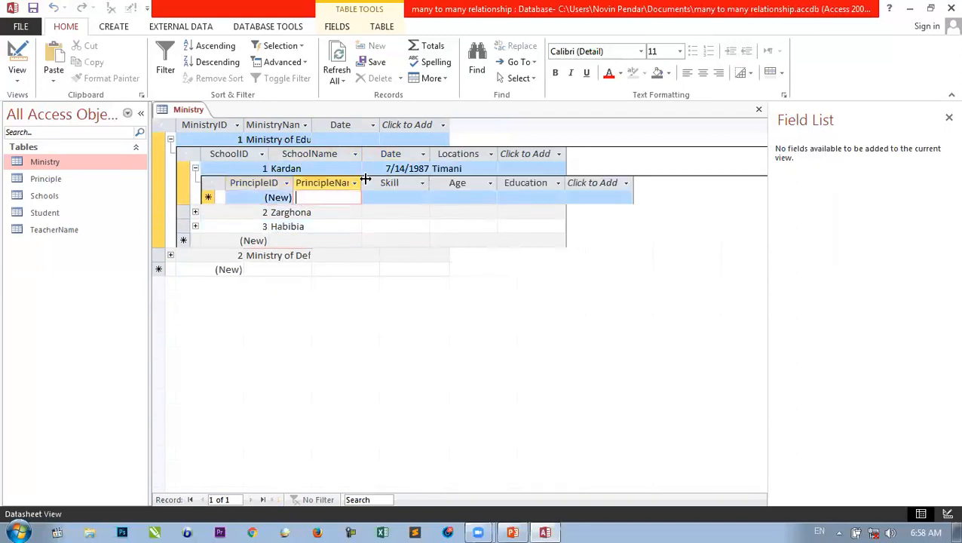
left_click_drag(360, 182, 407, 185)
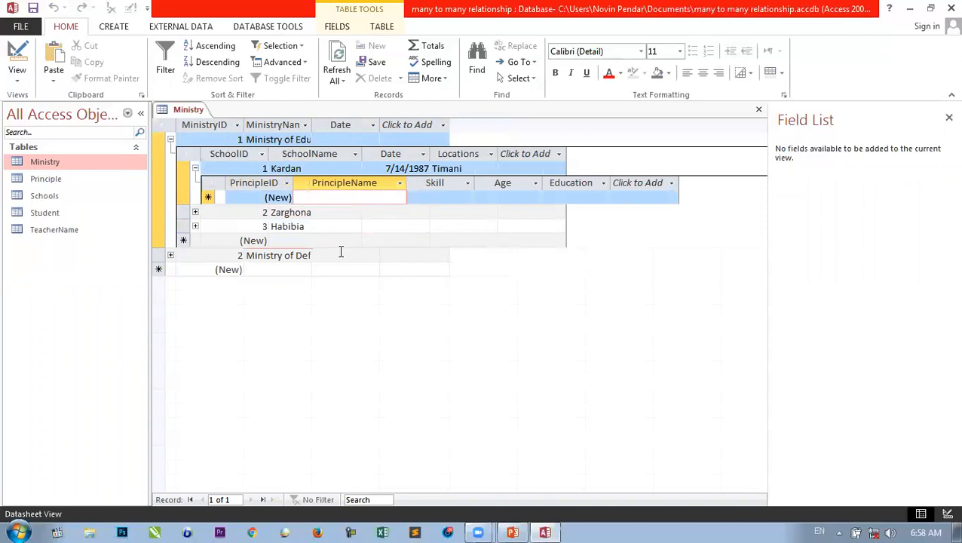
type("Dr.")
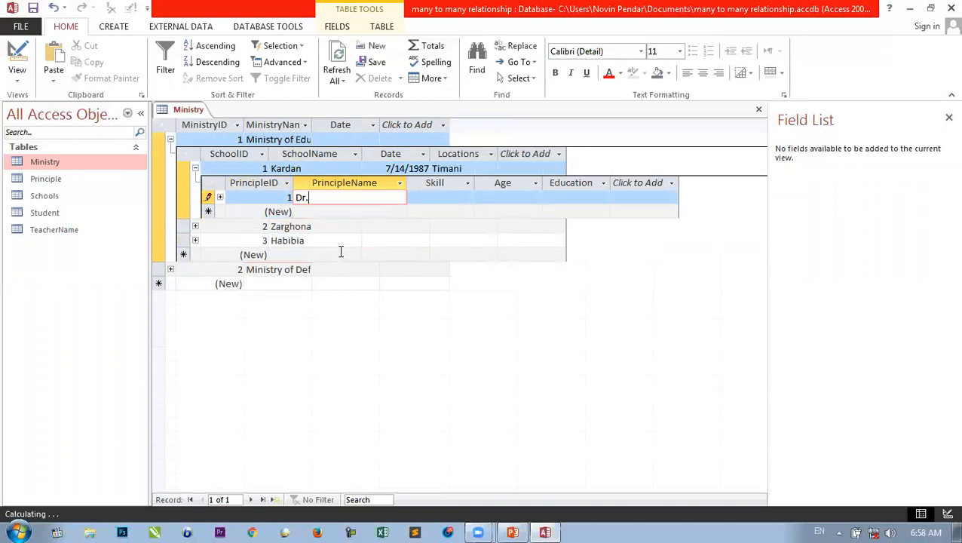
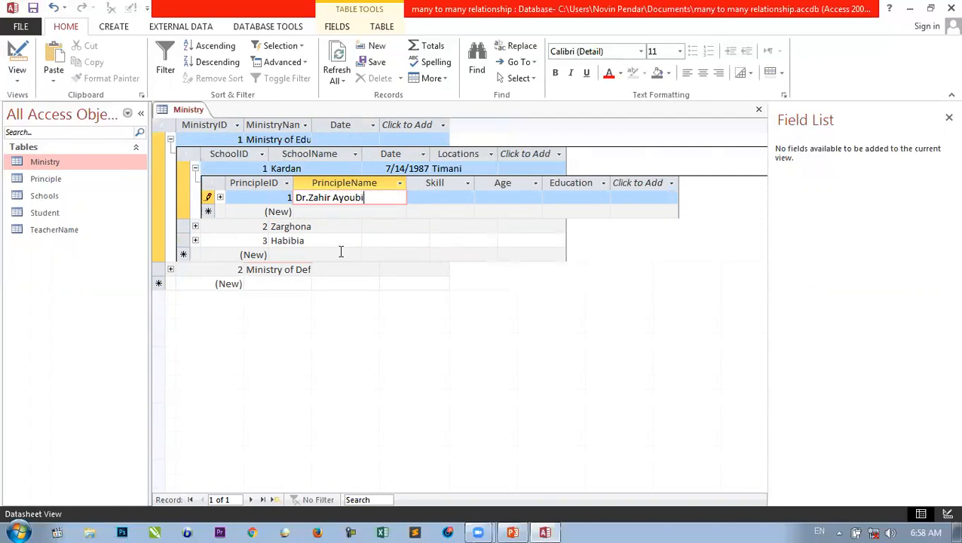
key("Down")
type("HO")
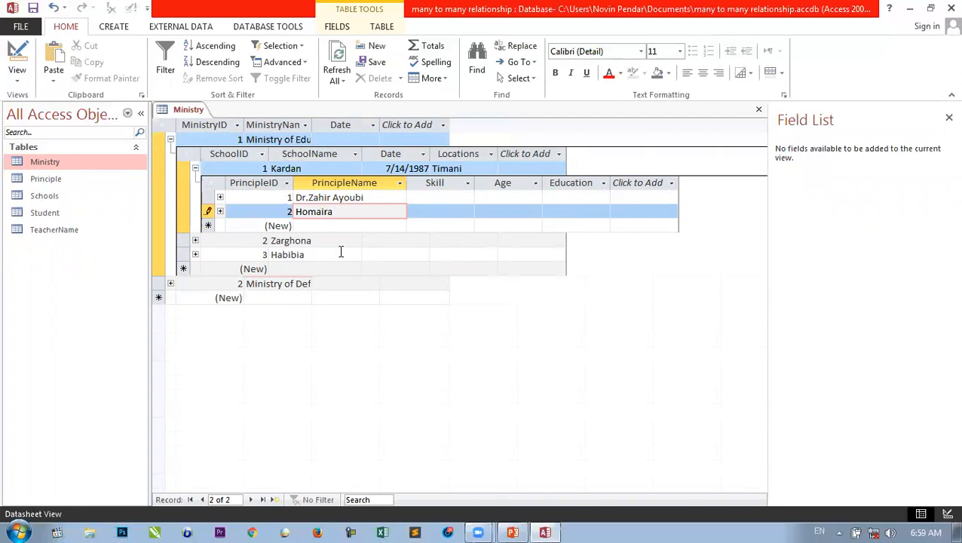
type("Halimi")
key("Down")
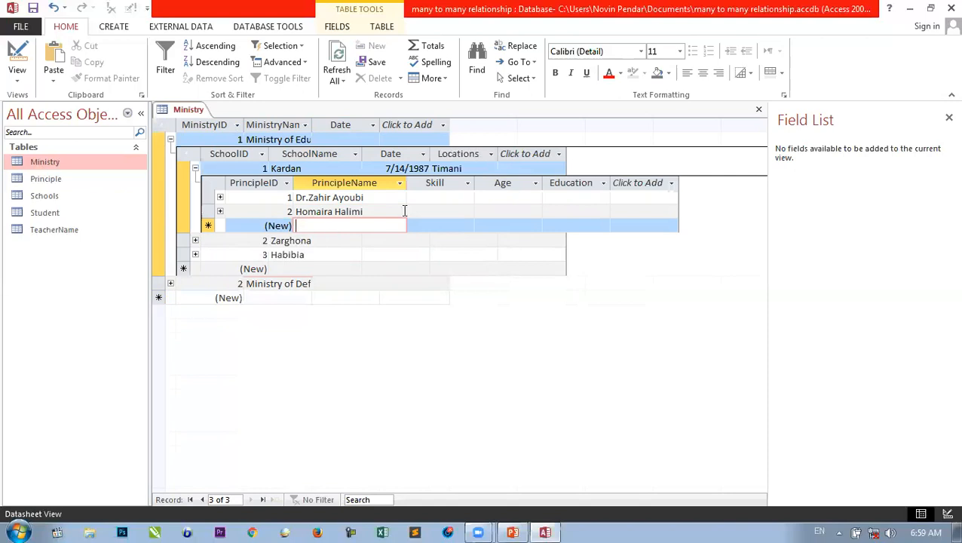
- Expand the first principal's nested teacher records
left_click(434, 197)
left_click(507, 195)
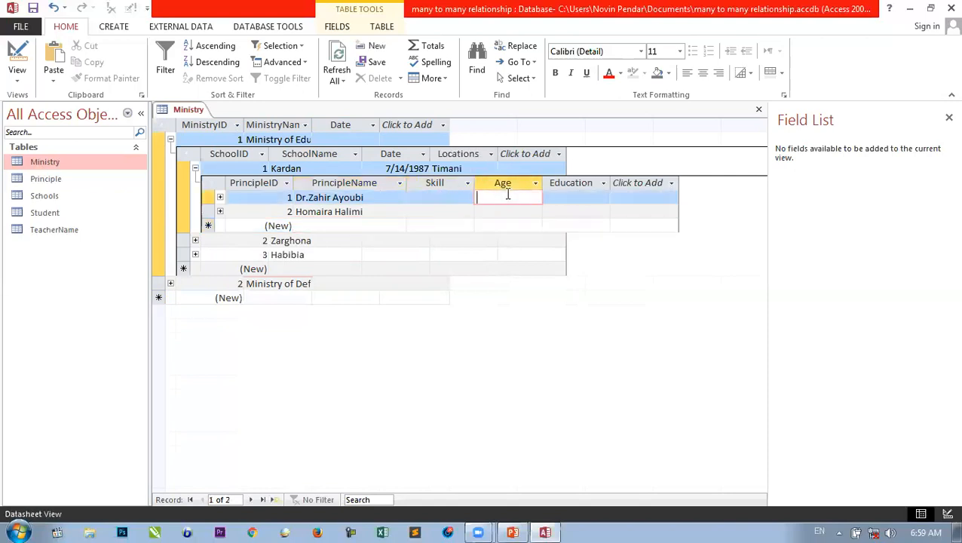
left_click(564, 196)
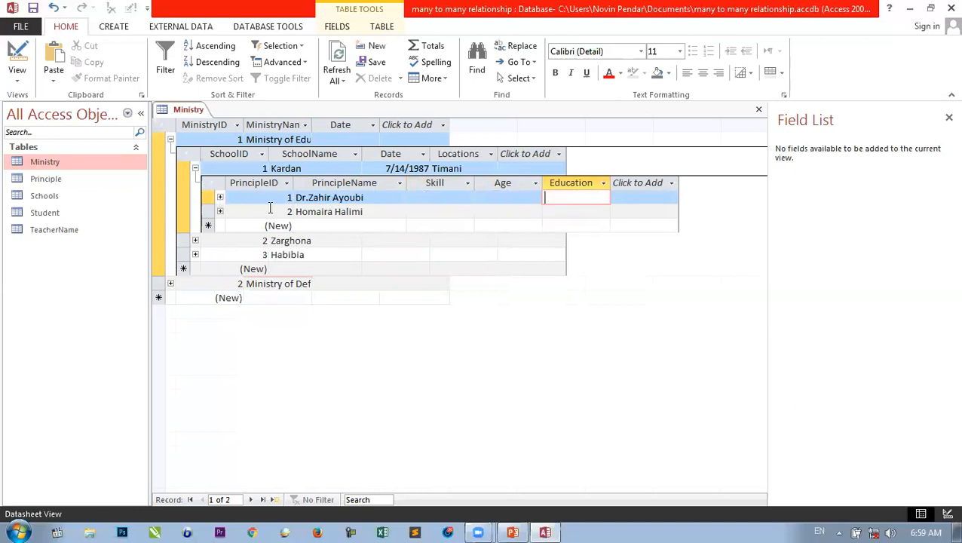
left_click(220, 197)
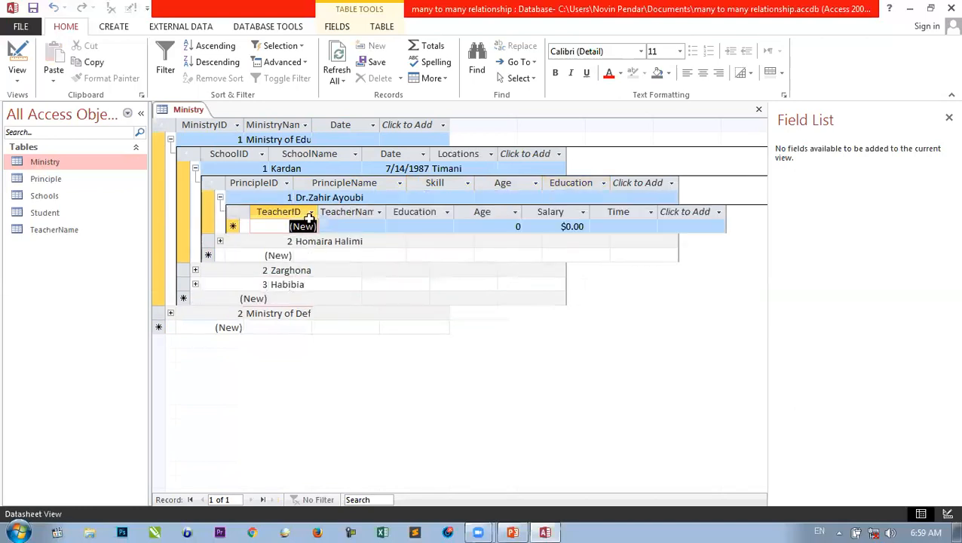
key("Tab")
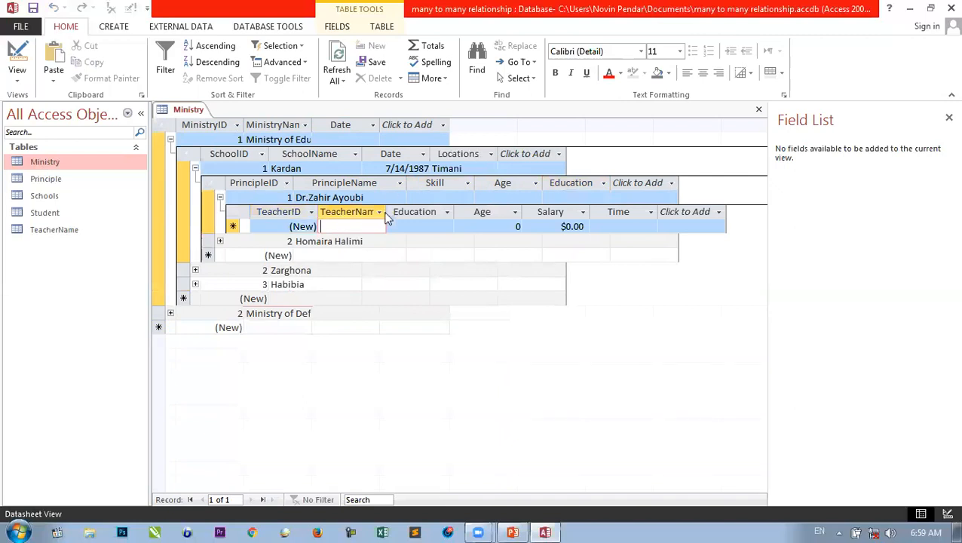
left_click(380, 213)
left_click(381, 212)
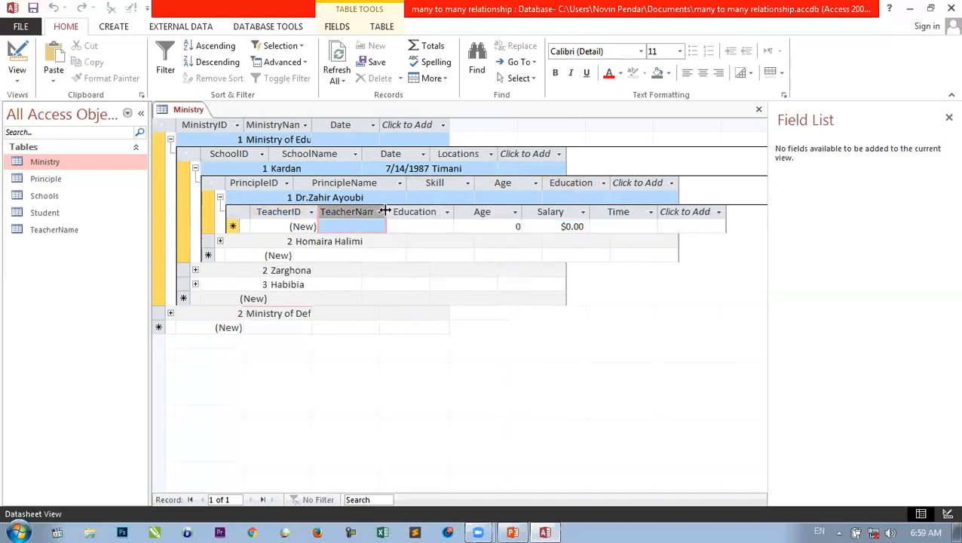
left_click_drag(384, 211, 456, 194)
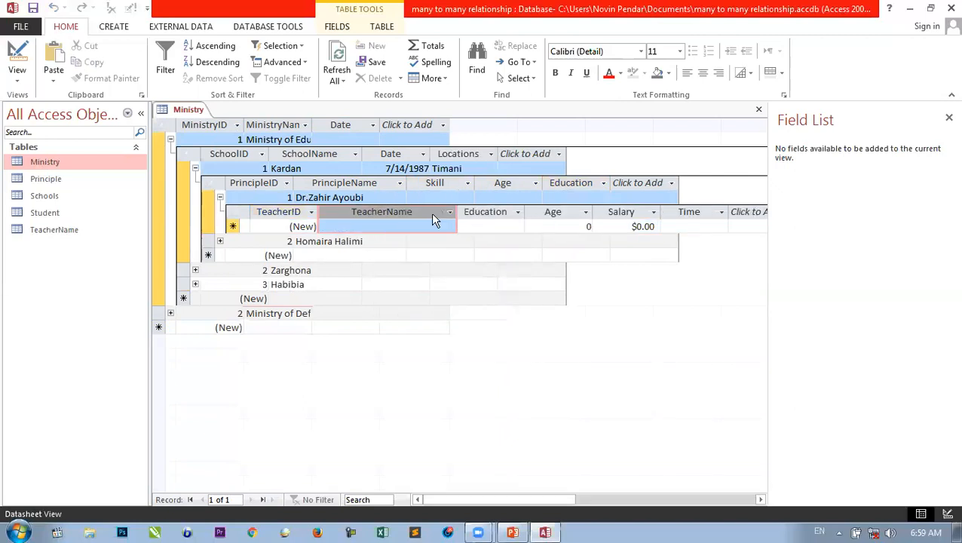
left_click(483, 225)
left_click_drag(520, 212, 531, 212)
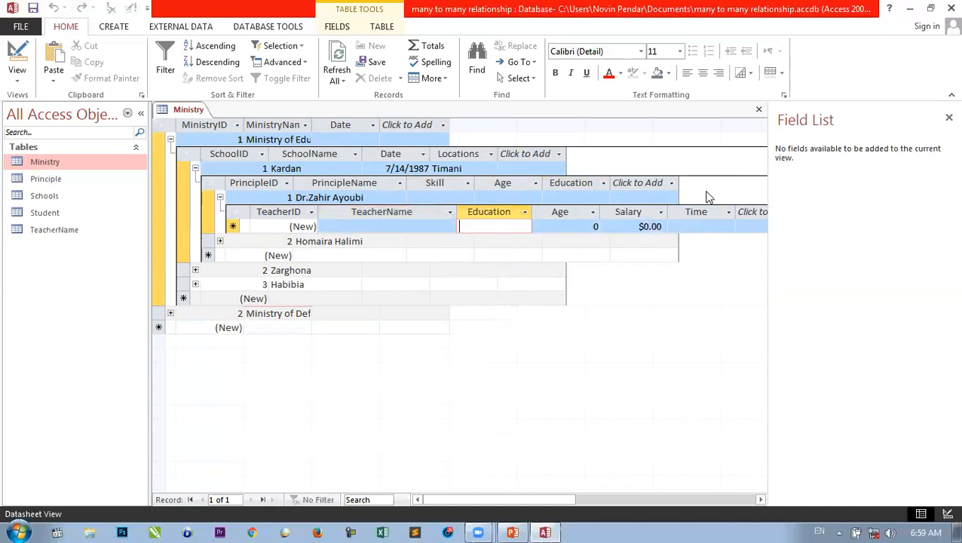
left_click(357, 227)
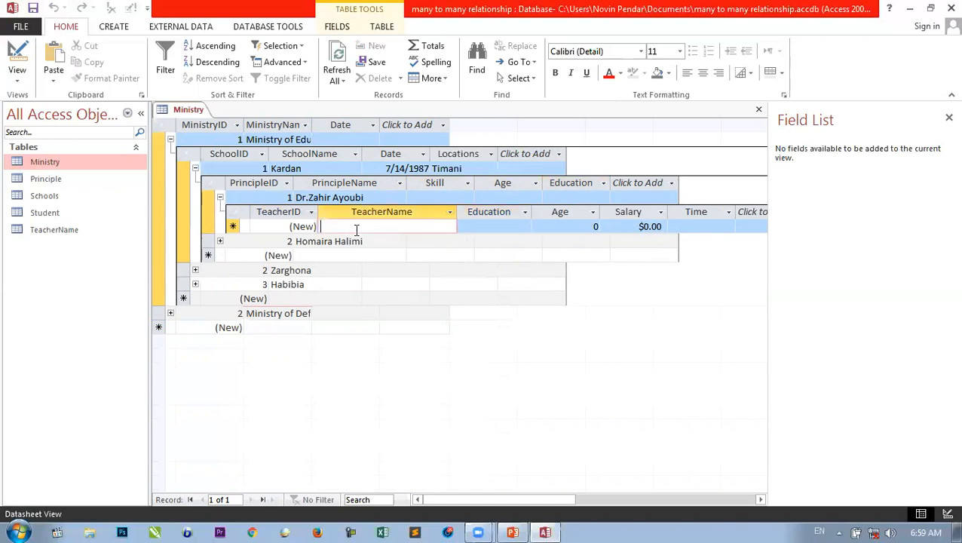
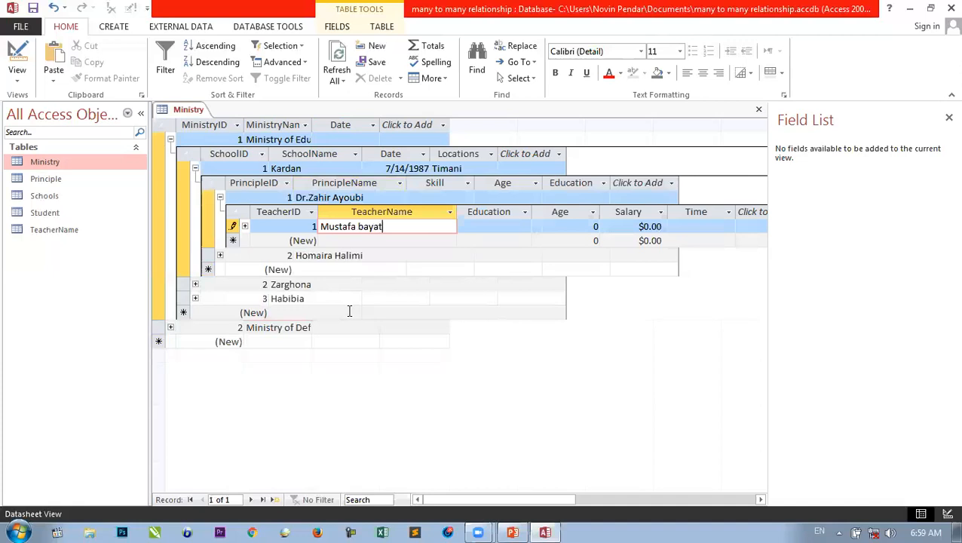
key("Down")
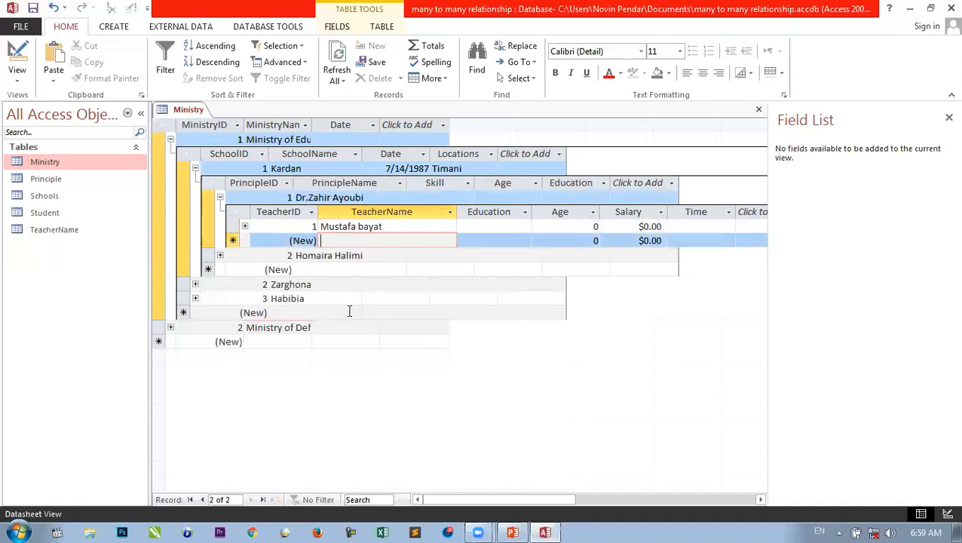
type("Fahim")
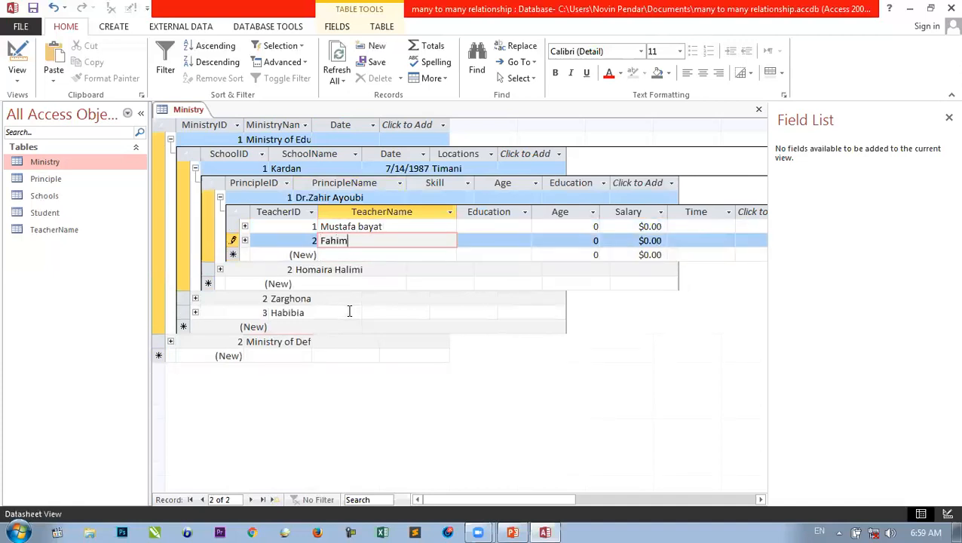
key("Down")
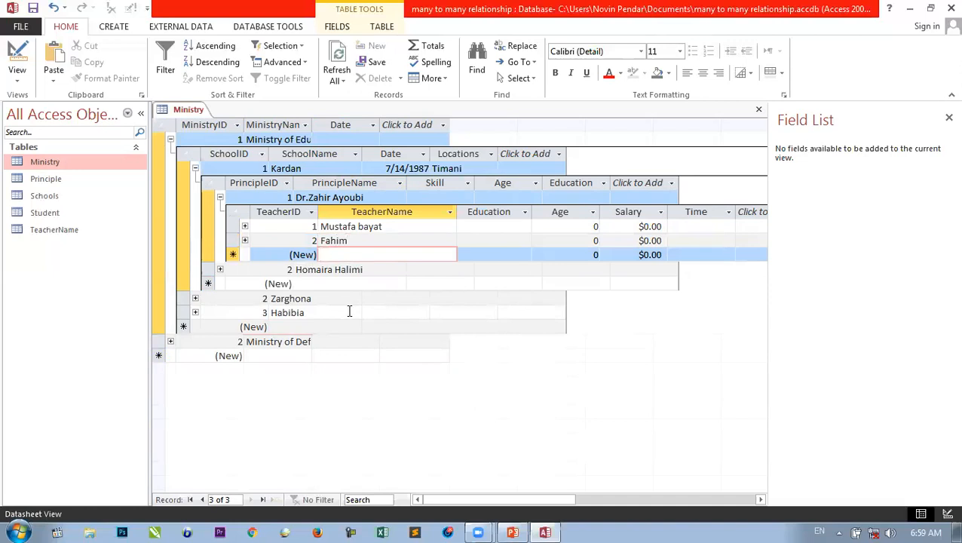
type("Musa")
key("Down")
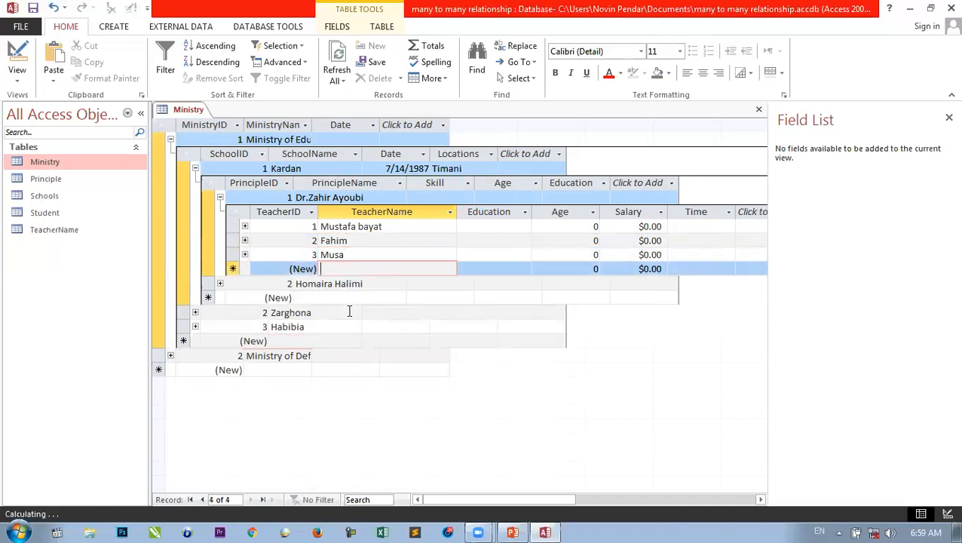
type("Farid")
key("Down")
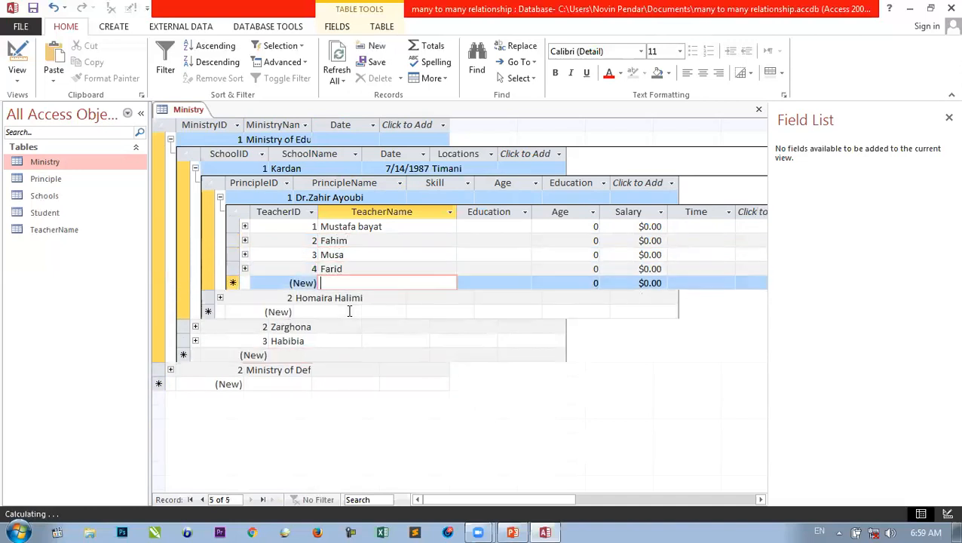
type("Najib")
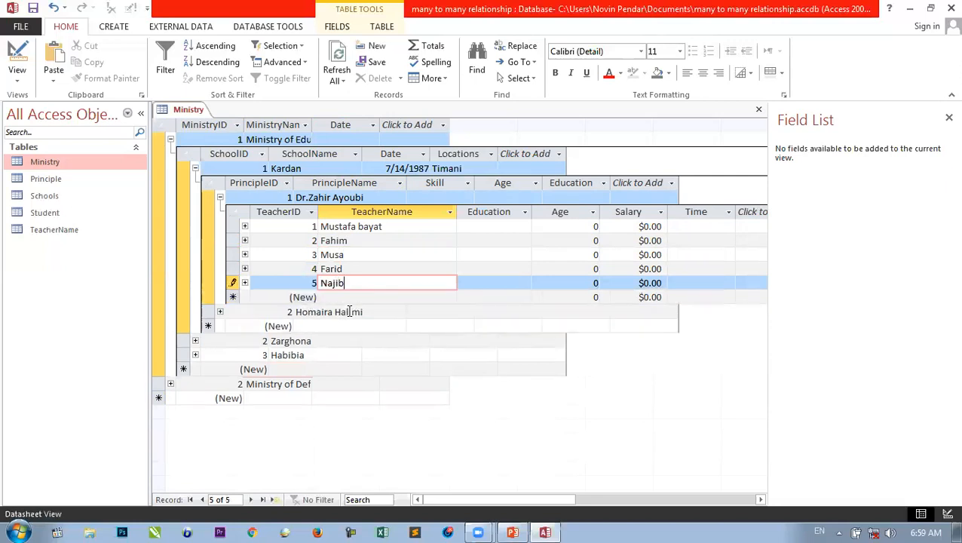
key("Down")
type("Zia")
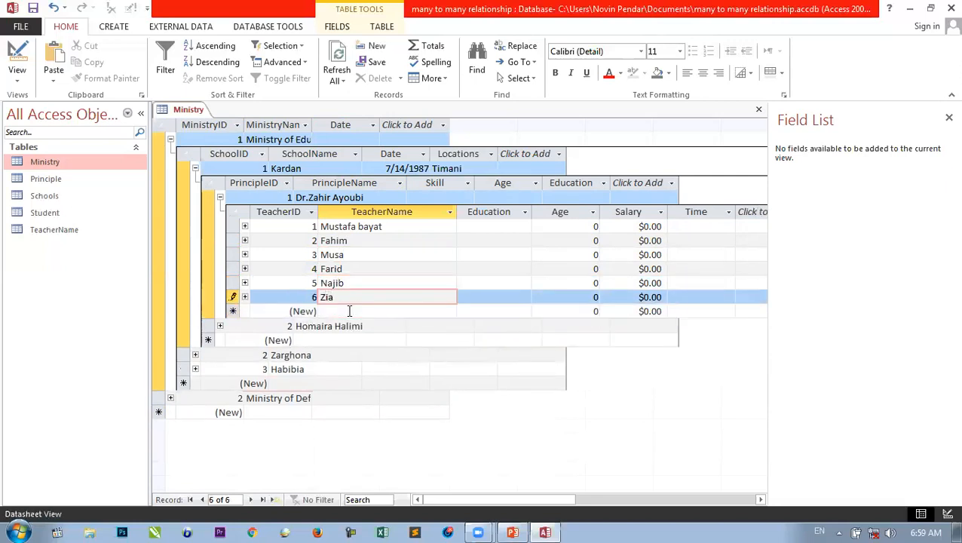
key("Down")
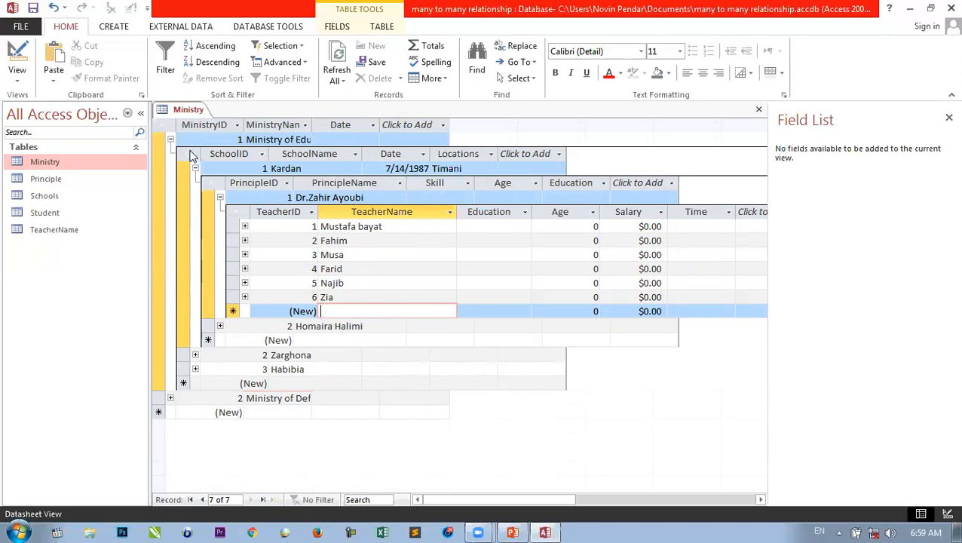
left_click(245, 227)
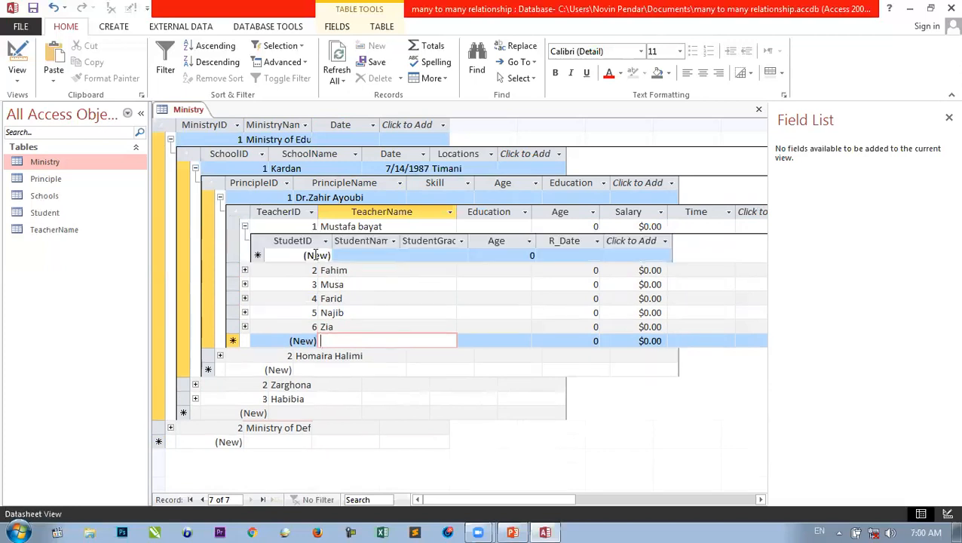
- Add student Baheer, 10th Grade, age 17, after widening the StudentName column
left_click(369, 254)
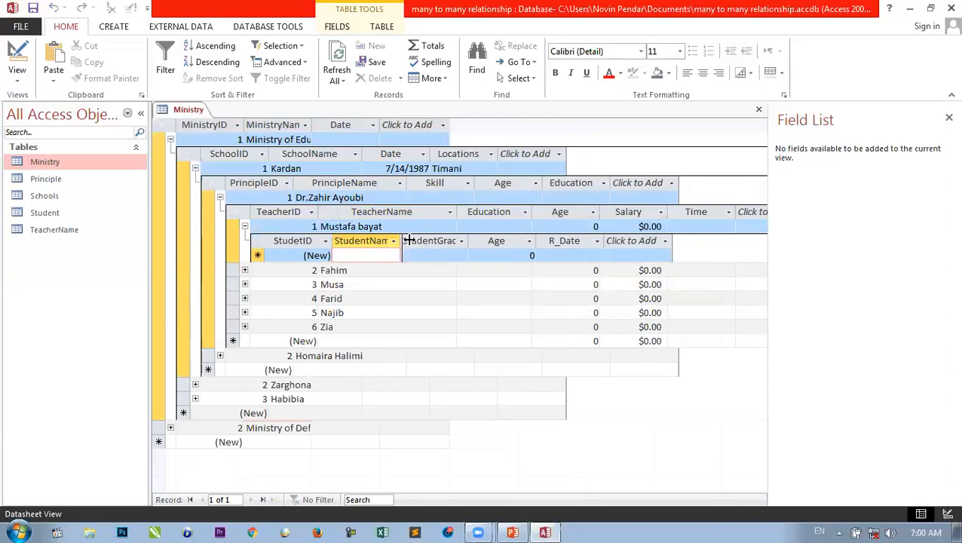
left_click_drag(407, 241, 421, 241)
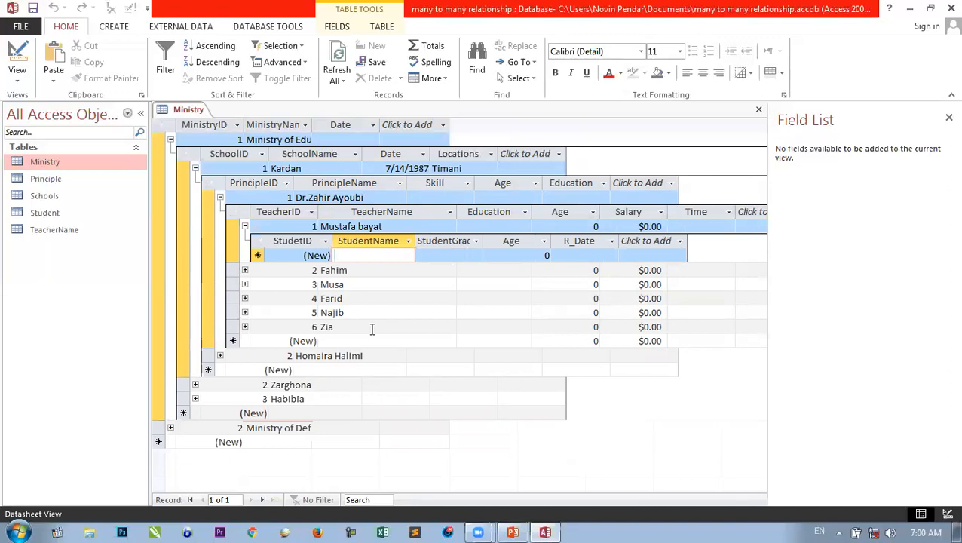
type("B")
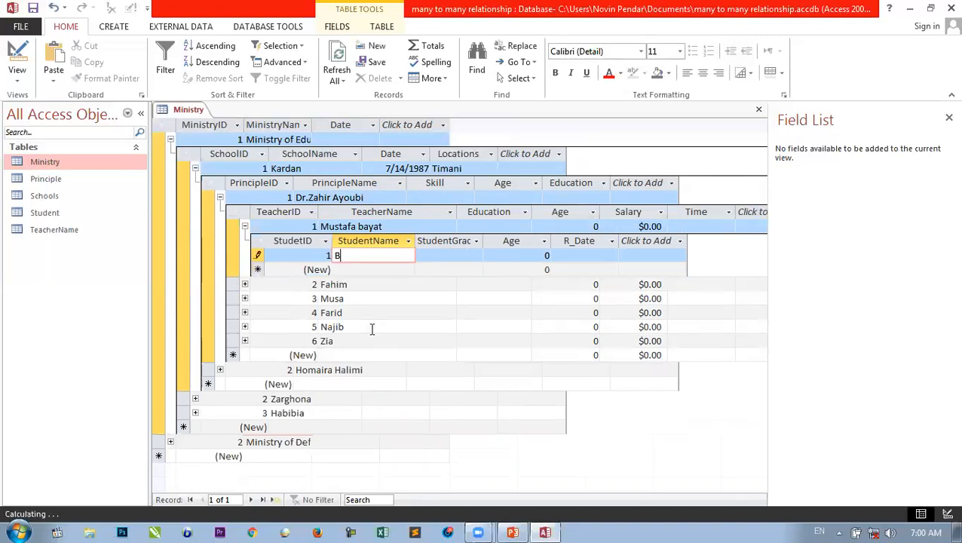
type("aheer")
key("Tab")
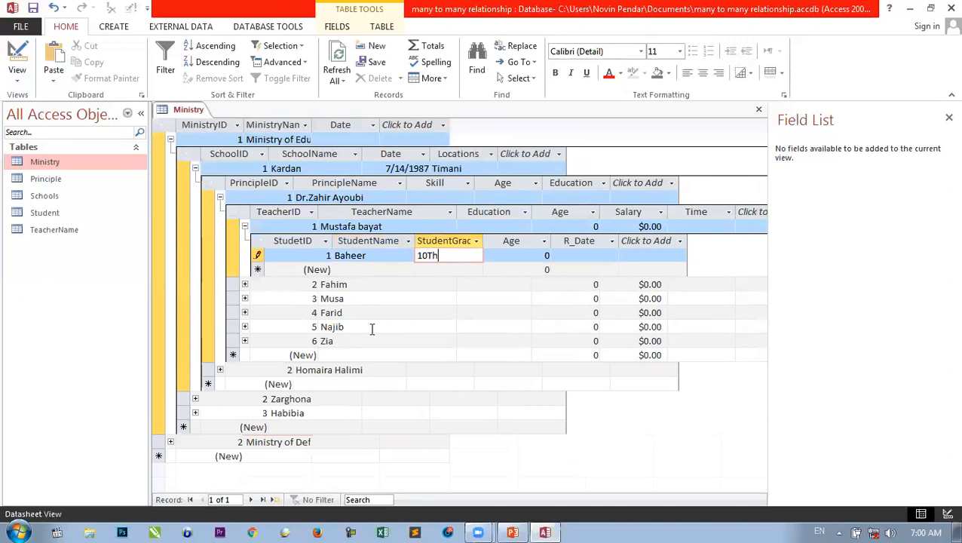
type("10th Grade")
key("Tab")
type("17")
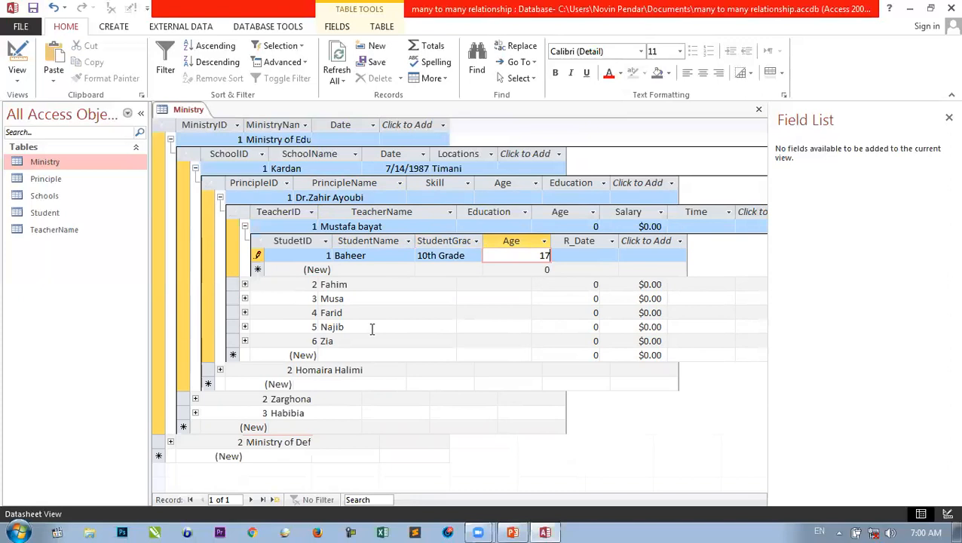
key("Tab")
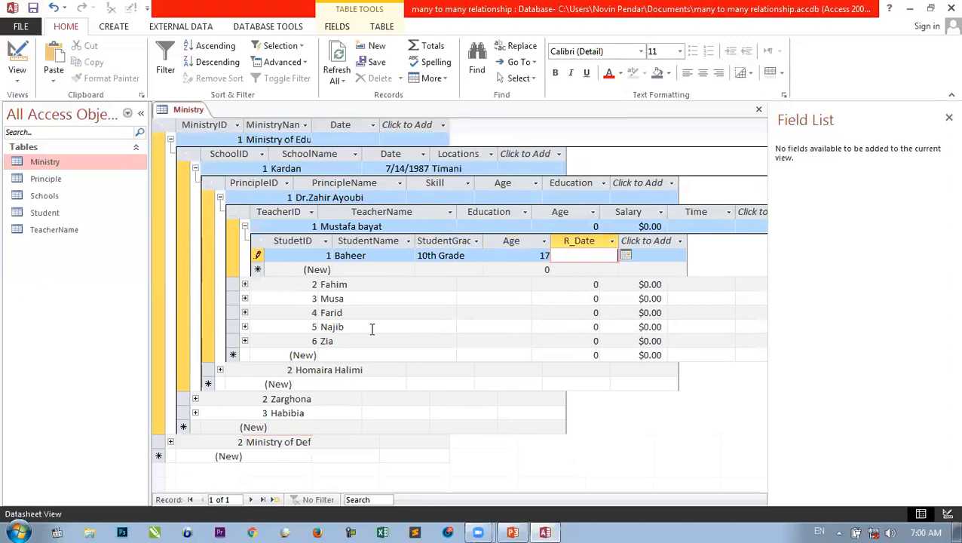
left_click(360, 269)
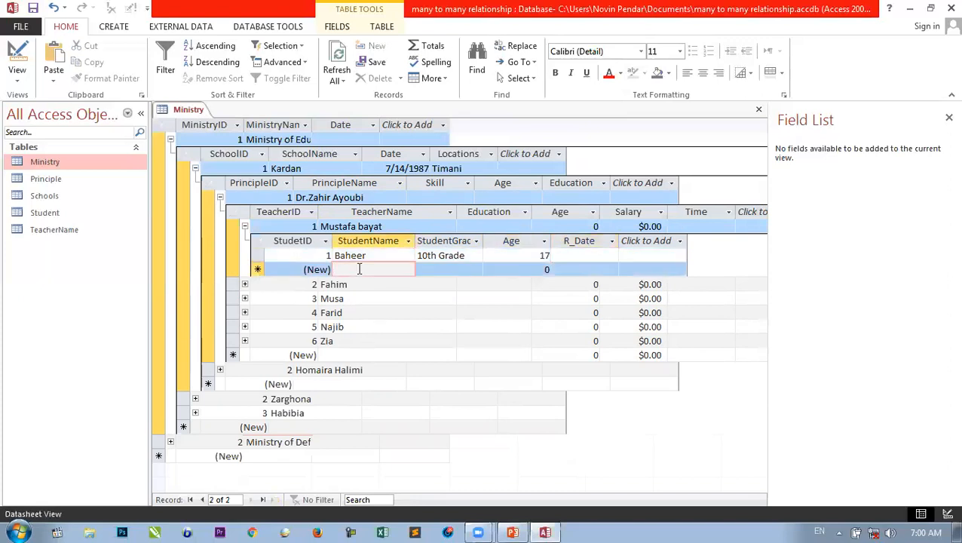
type("Ba")
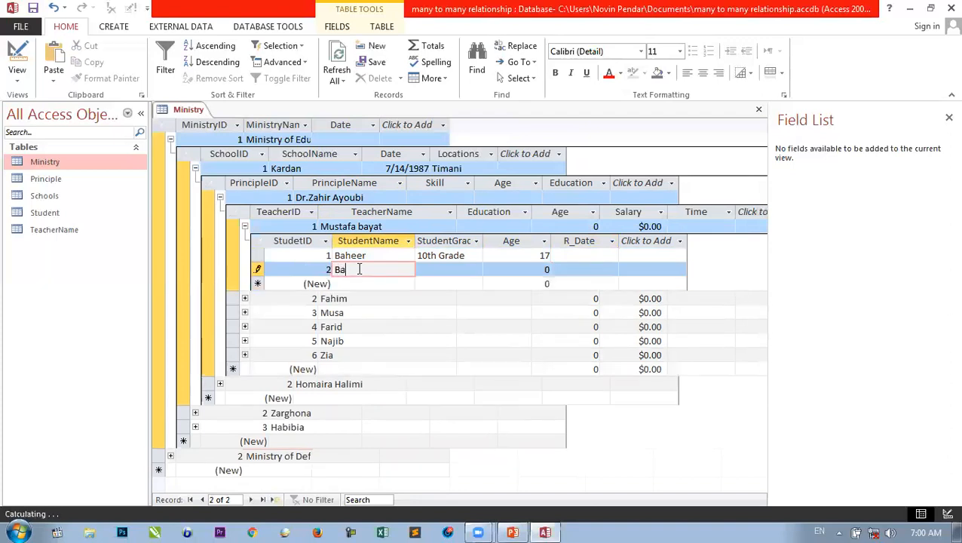
type("hram")
key("Down")
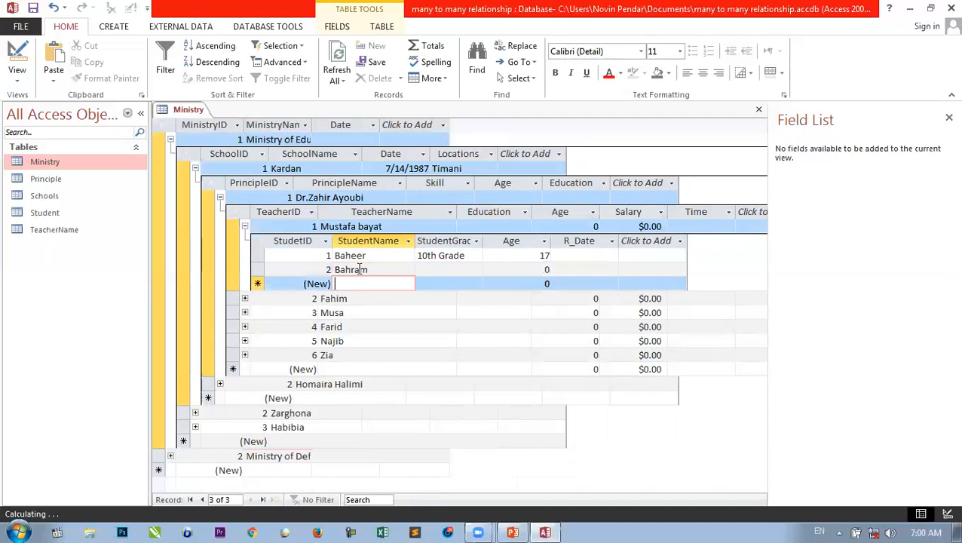
type("Sanjar")
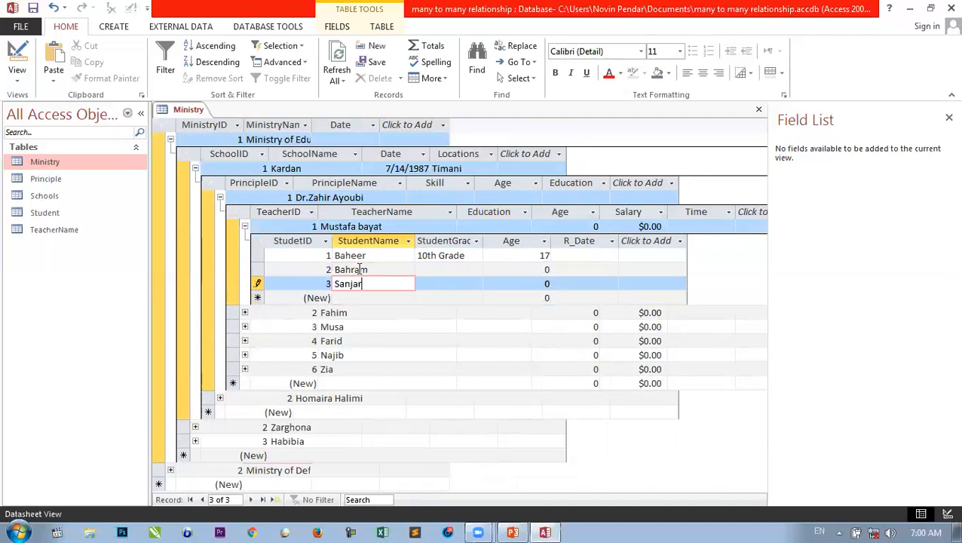
key("Down")
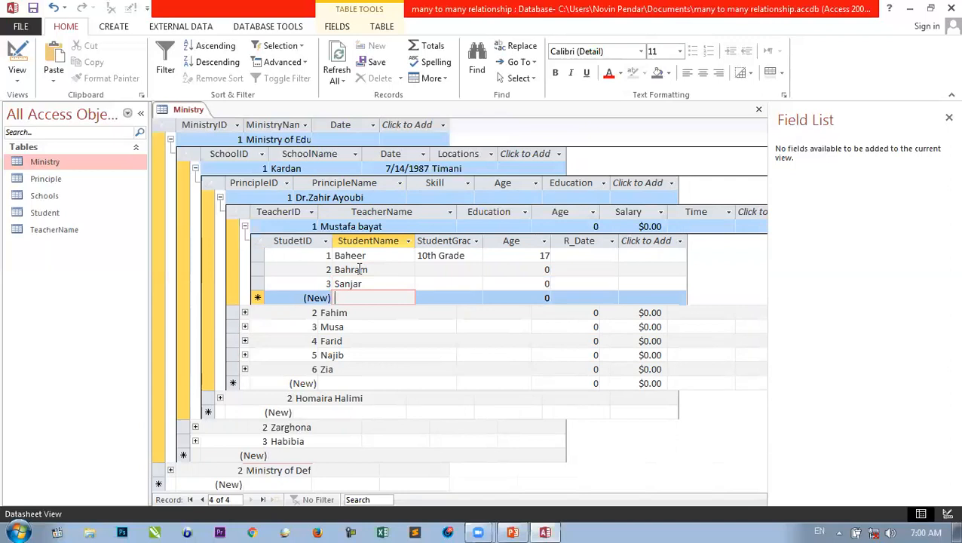
type("Haroon")
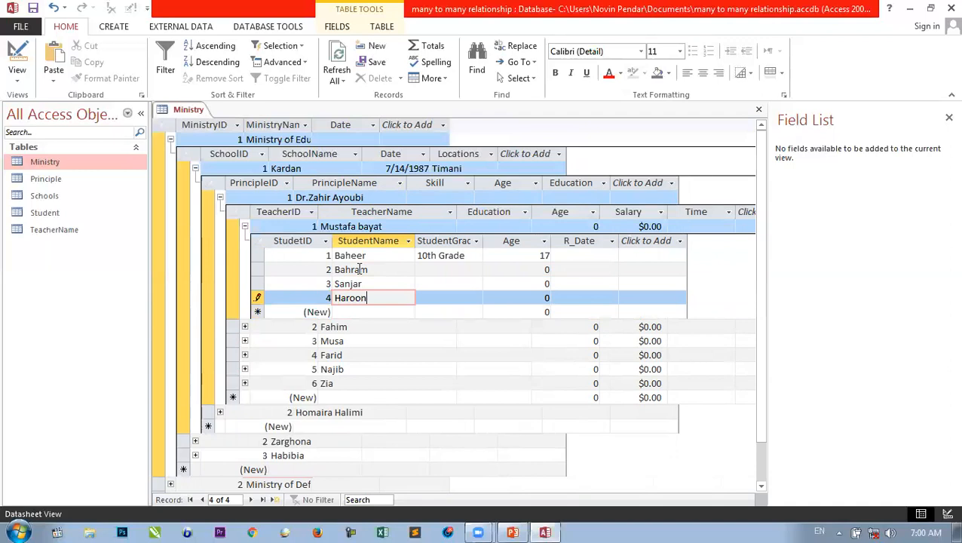
key("Down")
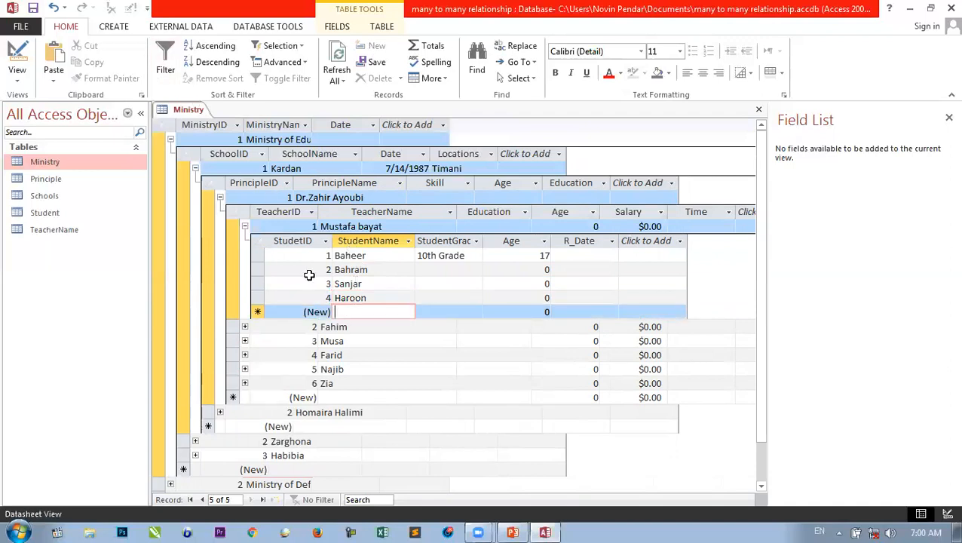
left_click(245, 226)
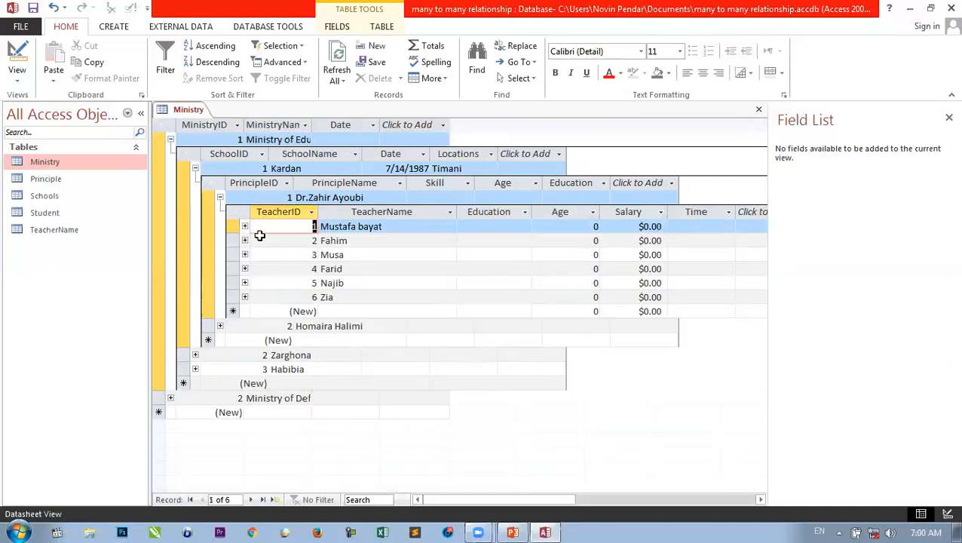
- Expand Fahim's students, add Ali, Murad, a student starting 'Shi' and Abdullah, then collapse
left_click(245, 240)
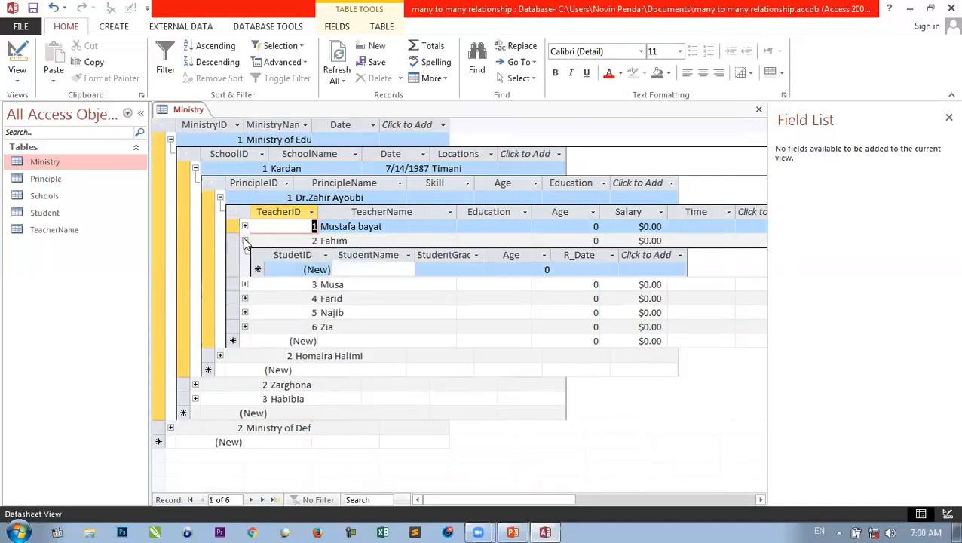
left_click(347, 270)
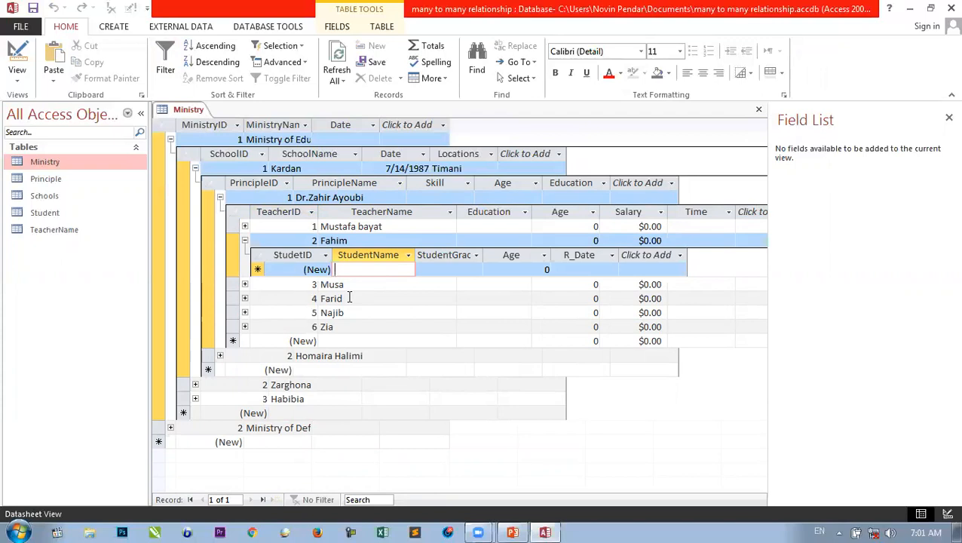
type("Ali")
key("Down")
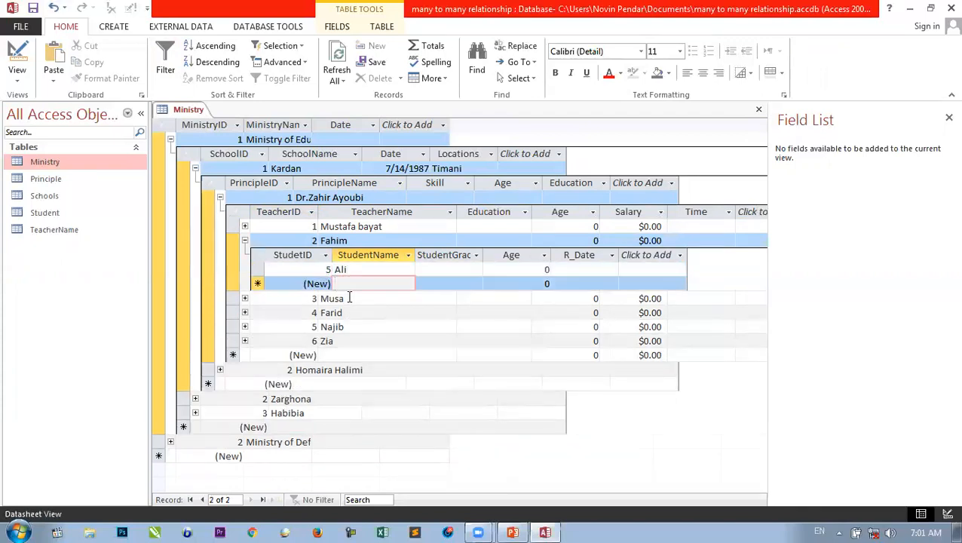
type("Murad")
key("Down")
type("Shi")
key("Down")
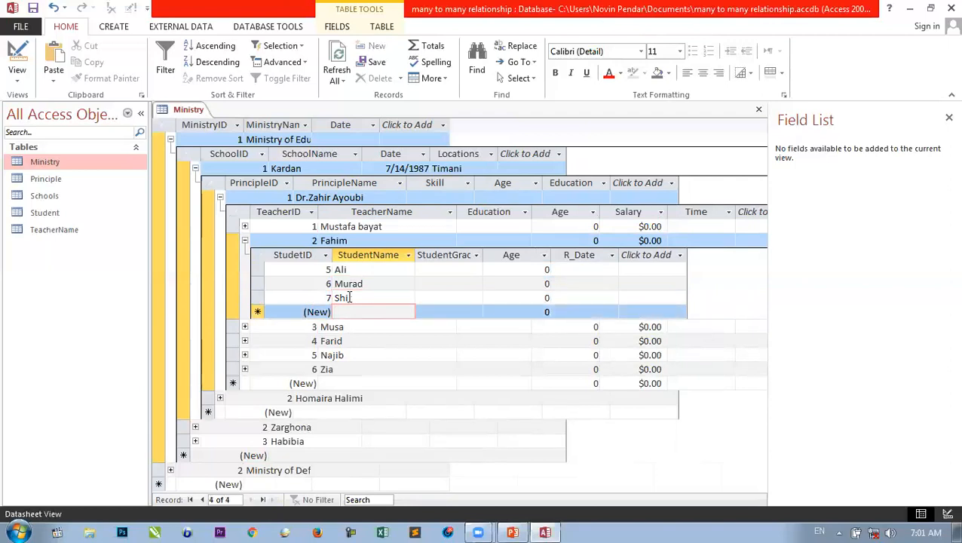
type("Abdullah")
key("Down")
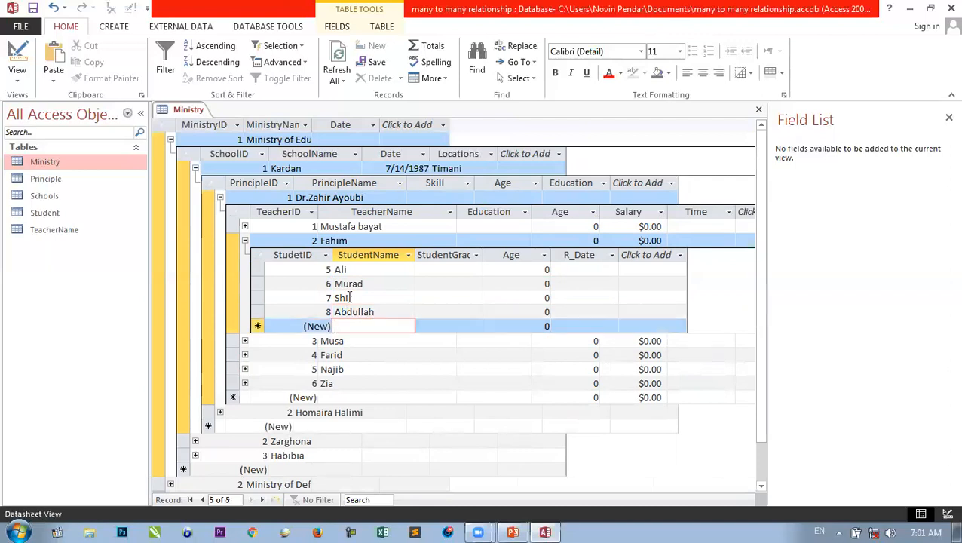
left_click(244, 240)
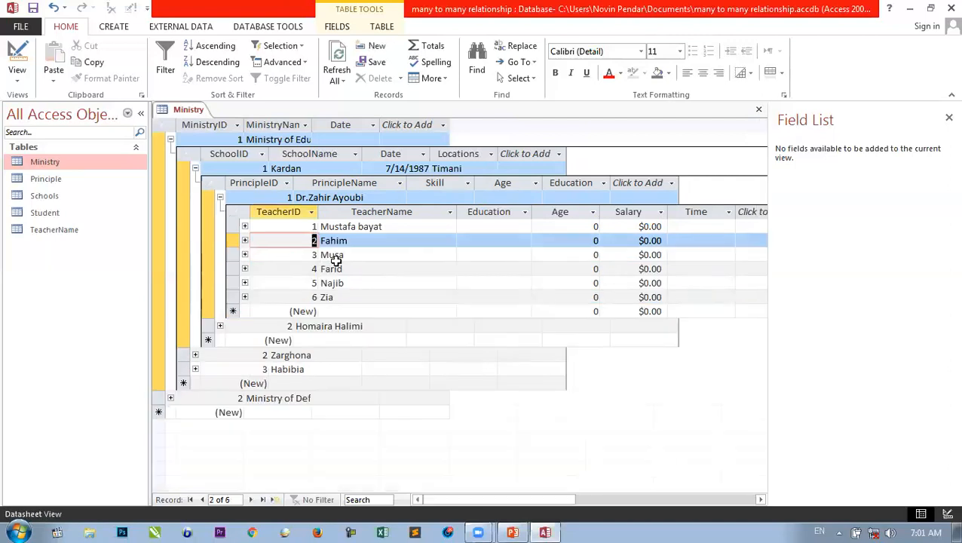
left_click(244, 226)
left_click(244, 226)
left_click(245, 239)
left_click(245, 226)
left_click(245, 226)
left_click(221, 198)
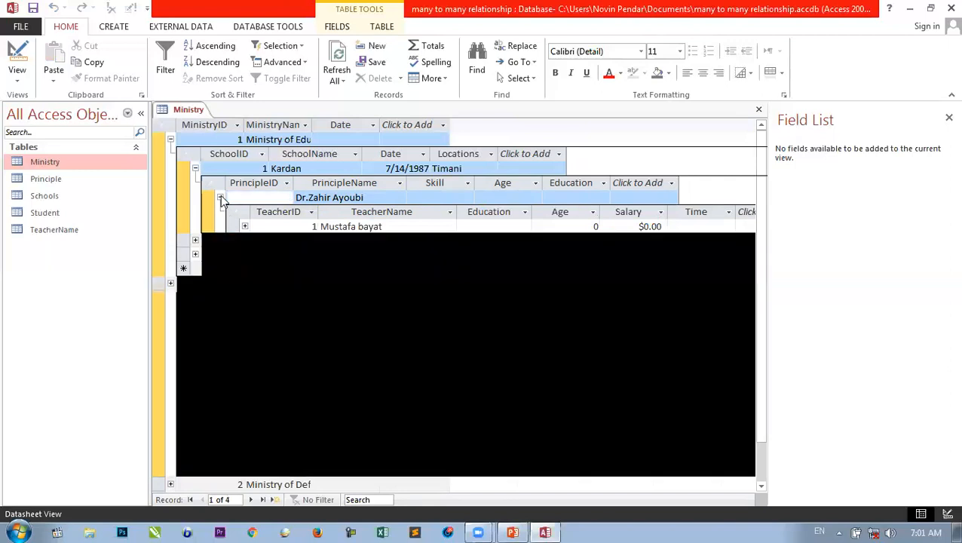
left_click(195, 168)
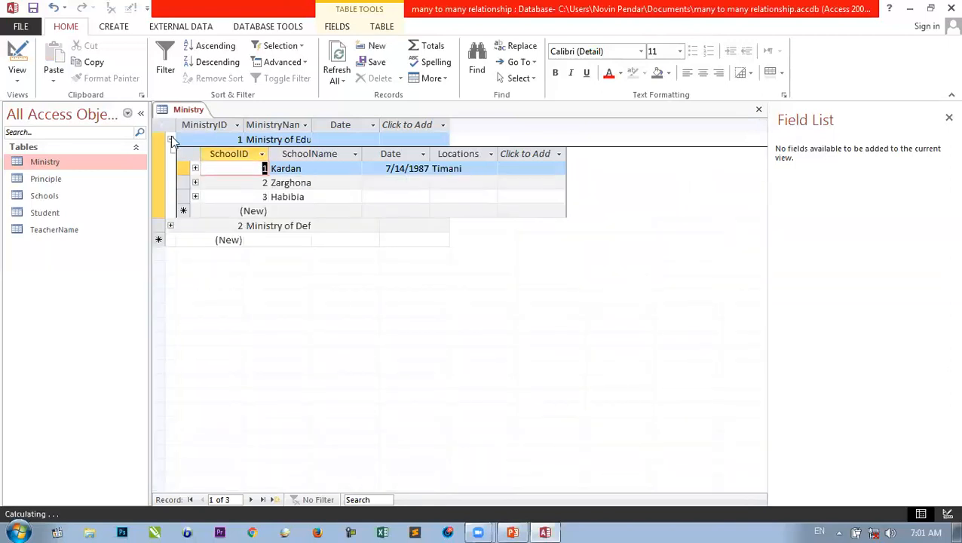
left_click(171, 140)
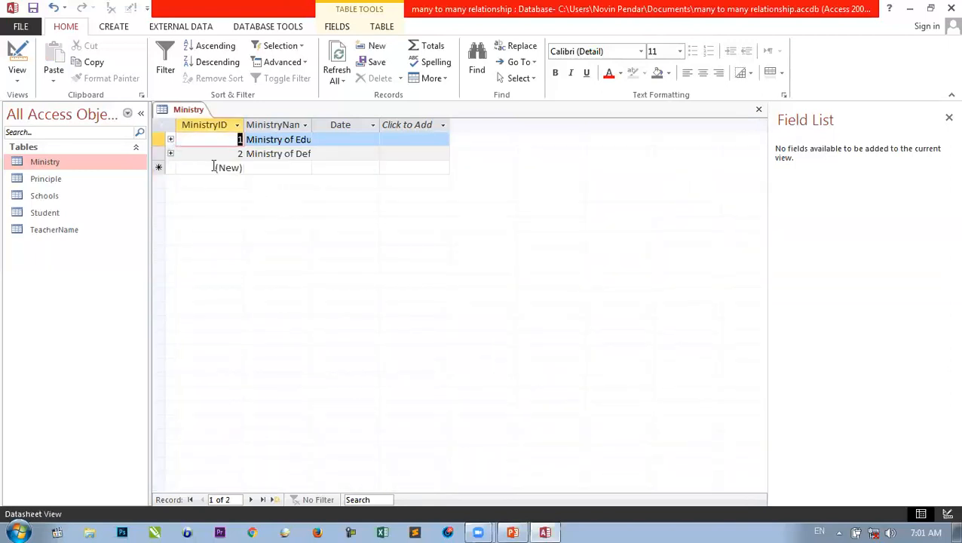
- Inspect the Ministry of Def, Zarghona and Habibia sublists, collapse everything, and close the Ministry table
left_click(170, 153)
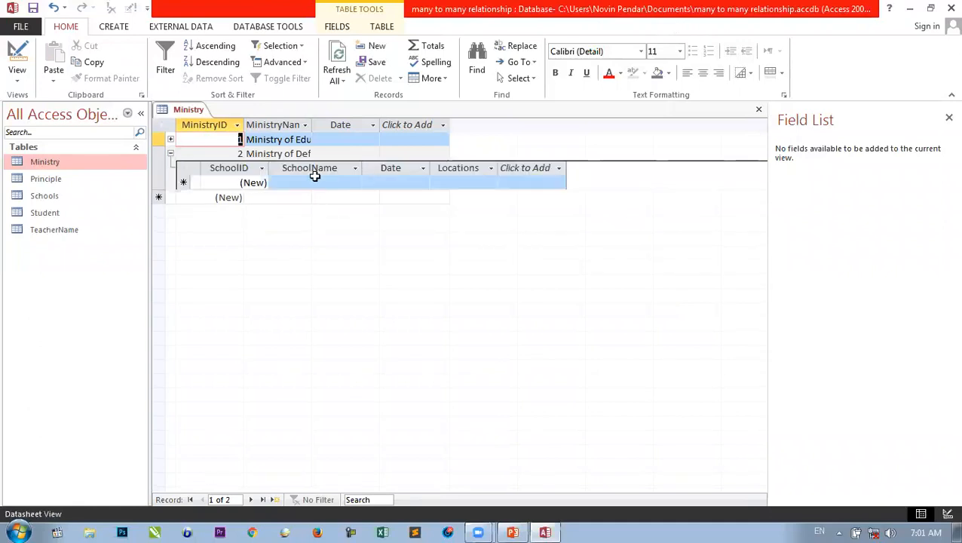
left_click(172, 153)
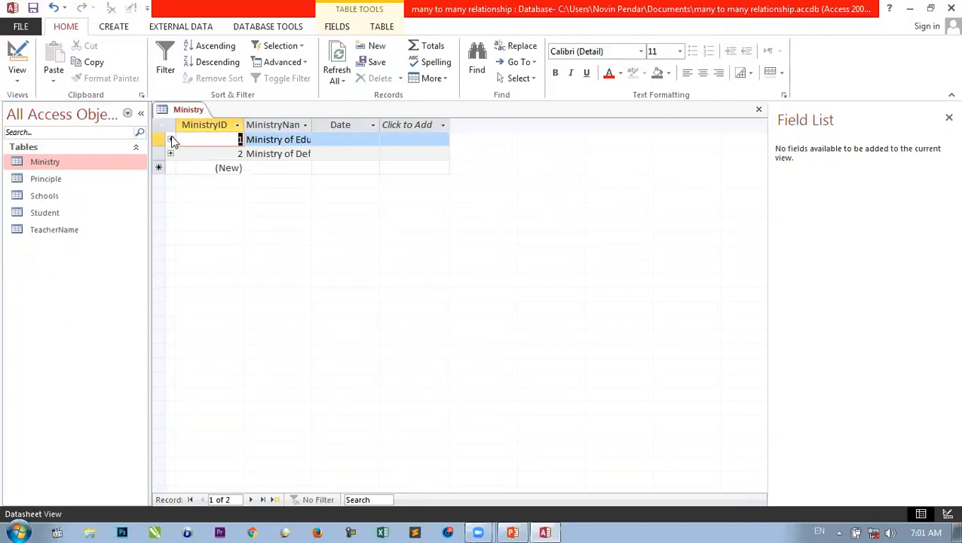
left_click(171, 140)
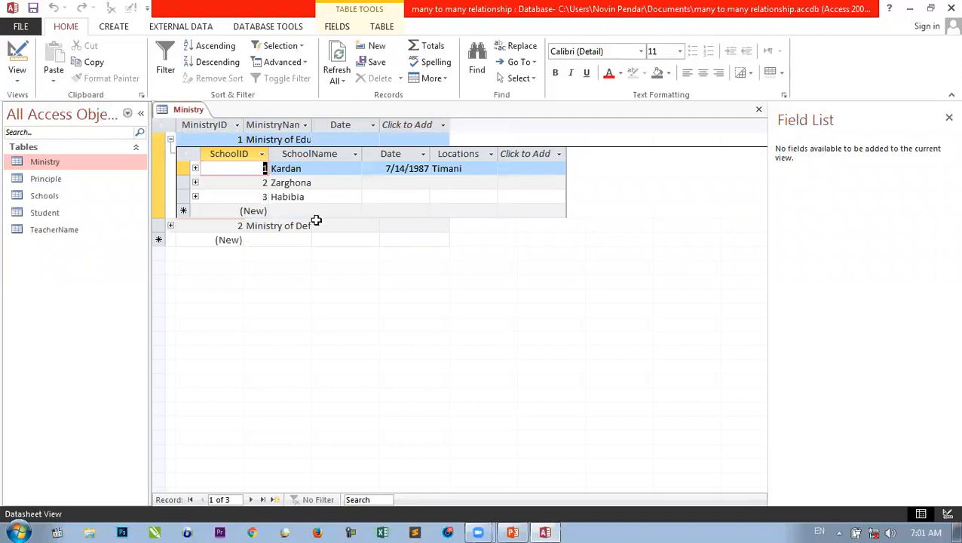
left_click(195, 183)
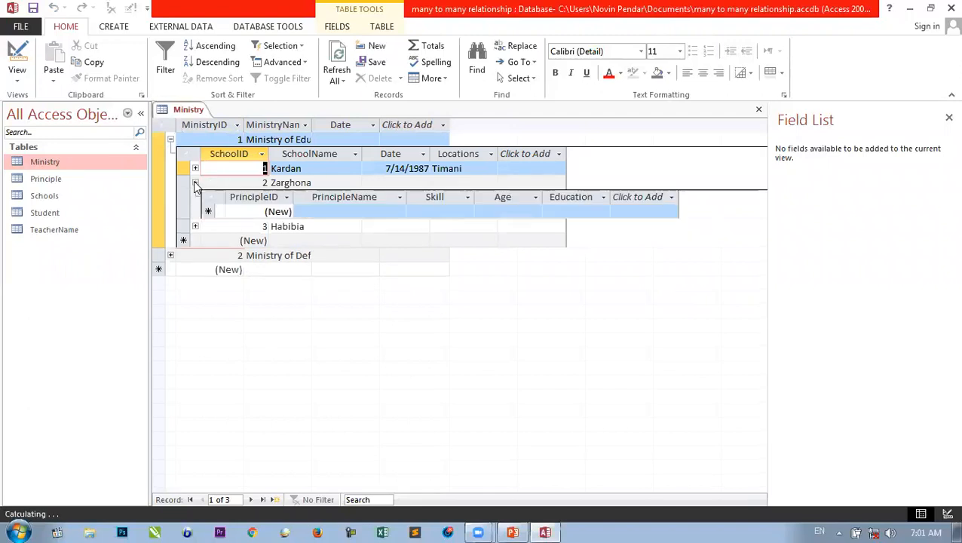
left_click(354, 212)
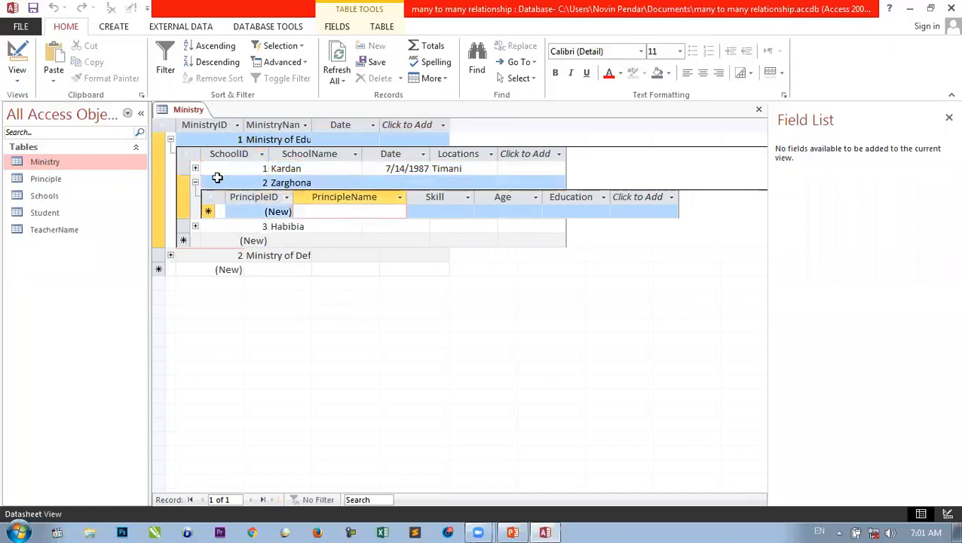
left_click(195, 183)
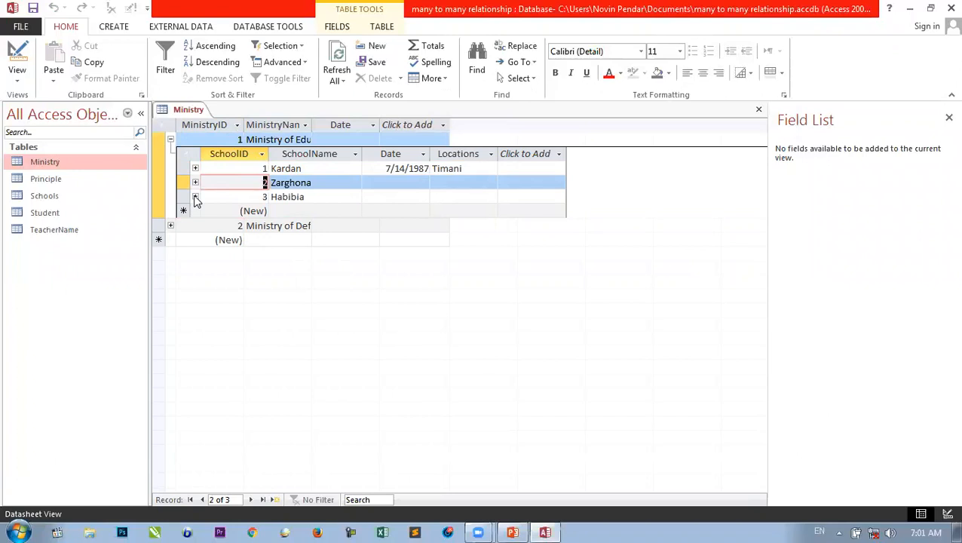
left_click(195, 197)
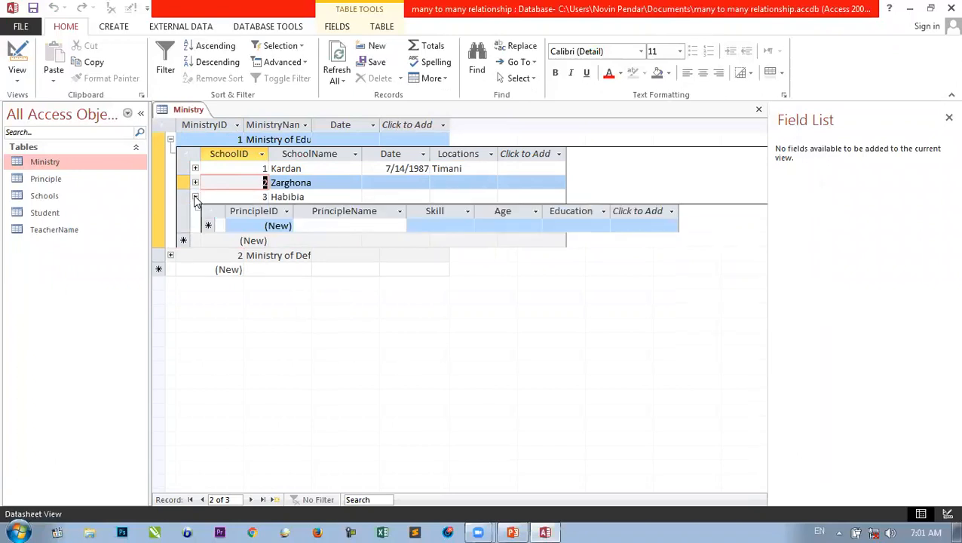
left_click(196, 197)
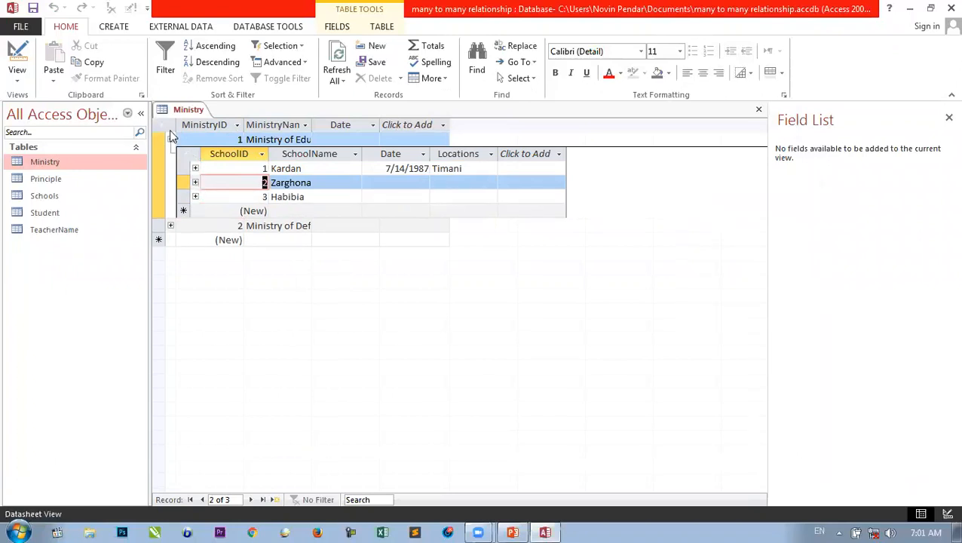
left_click(170, 141)
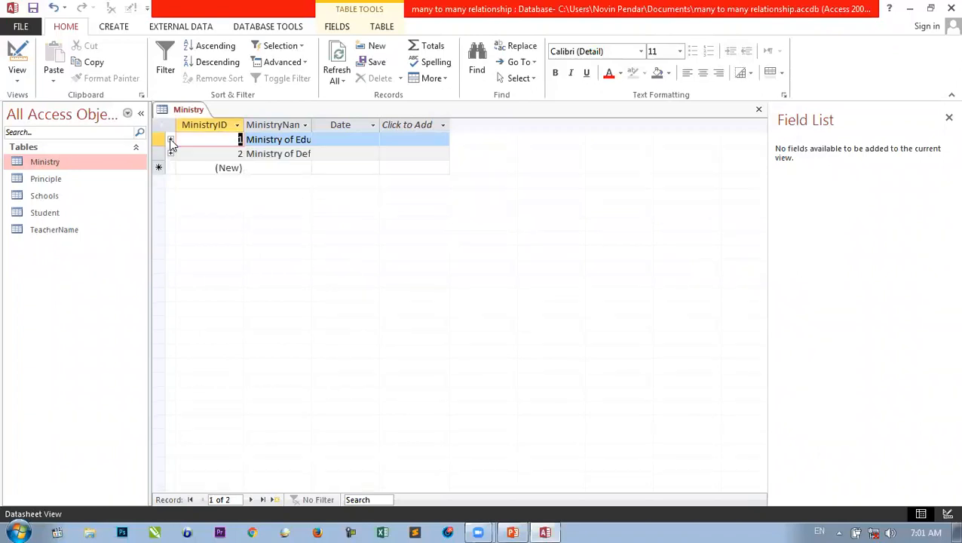
key("ctrl+w")
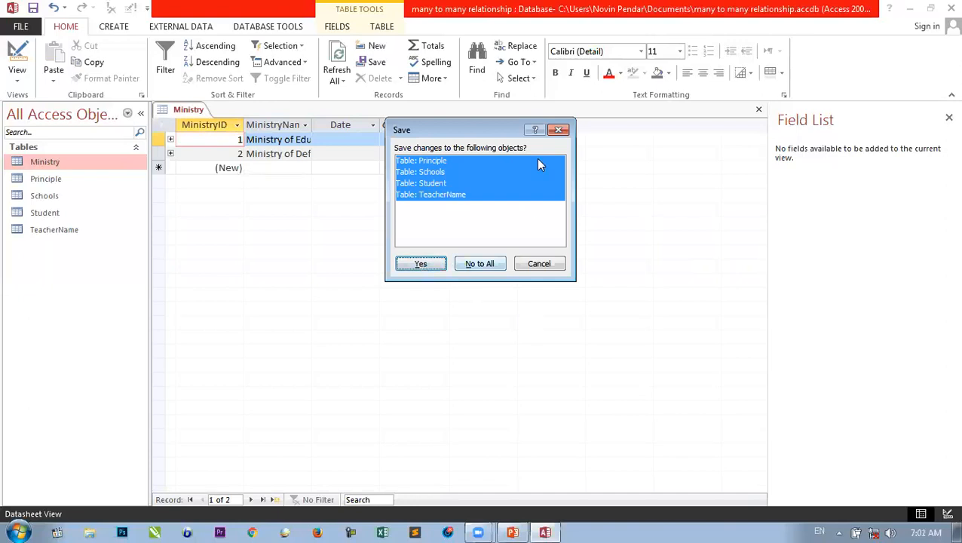
- Save changes to the Principle, Schools, Student and TeacherName tables and minimize Access
left_click(431, 268)
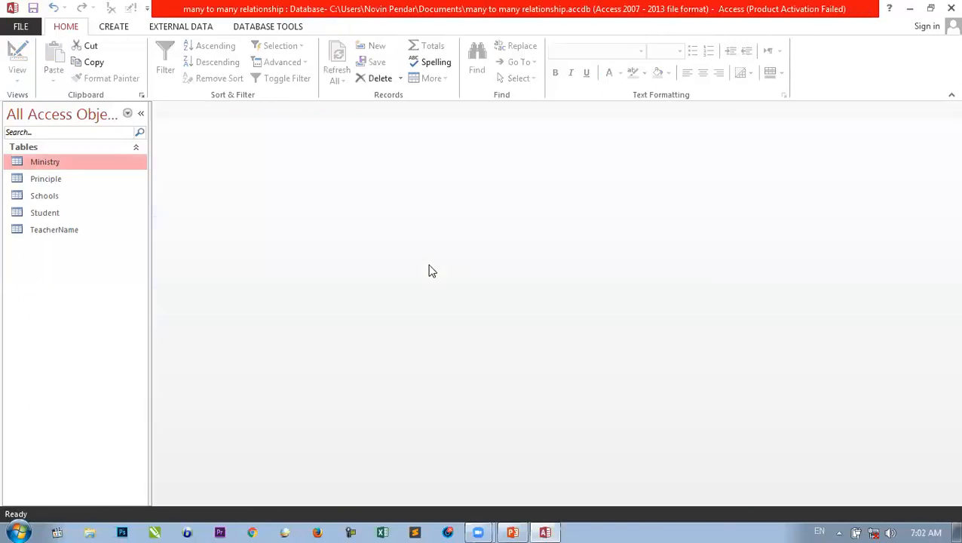
left_click(913, 13)
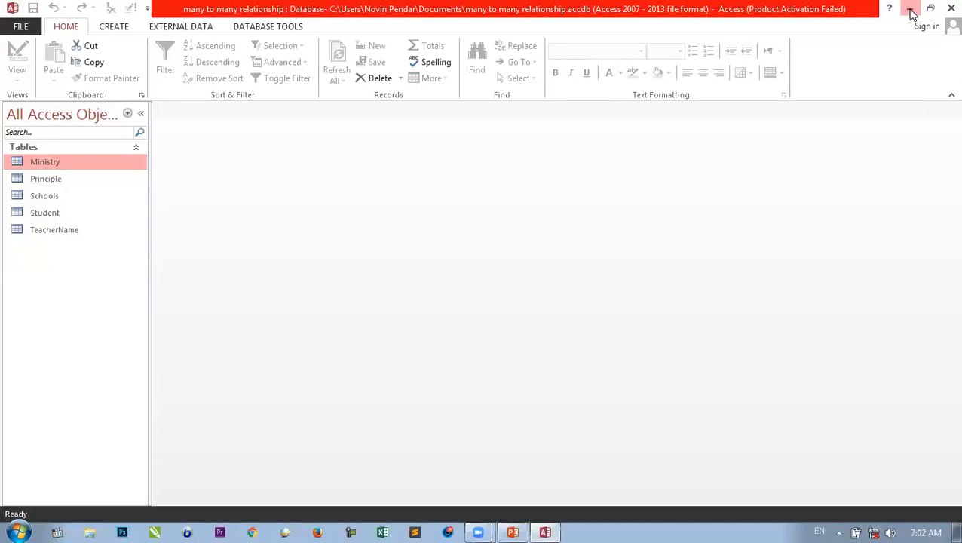